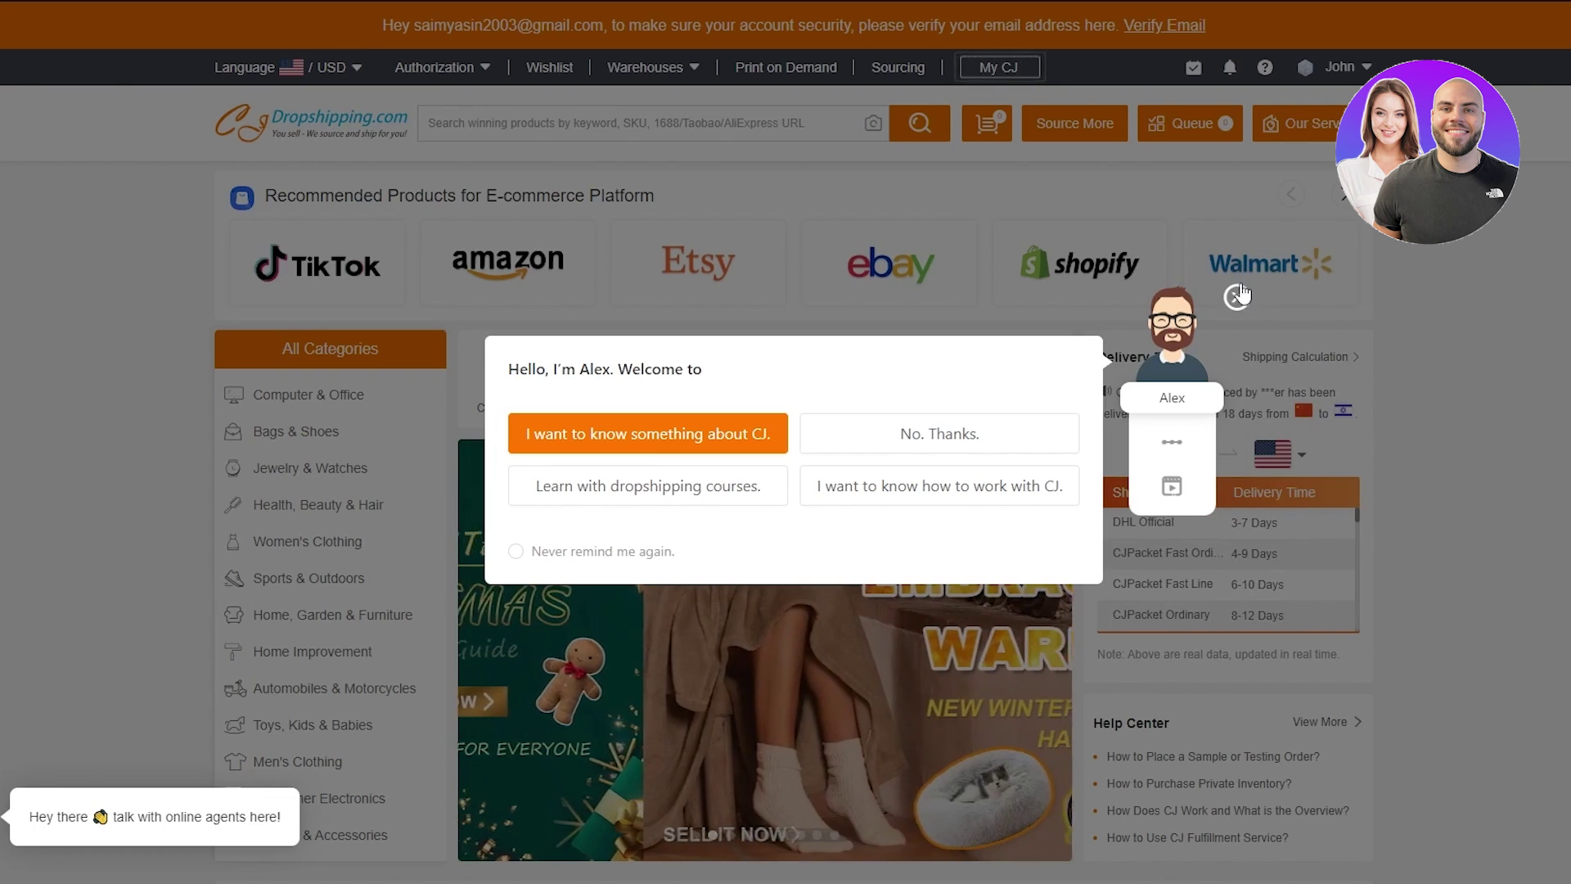
# - Dismiss the assistant's welcome pop-up and open the Shopify website through a web search
pyautogui.click(1238, 295)
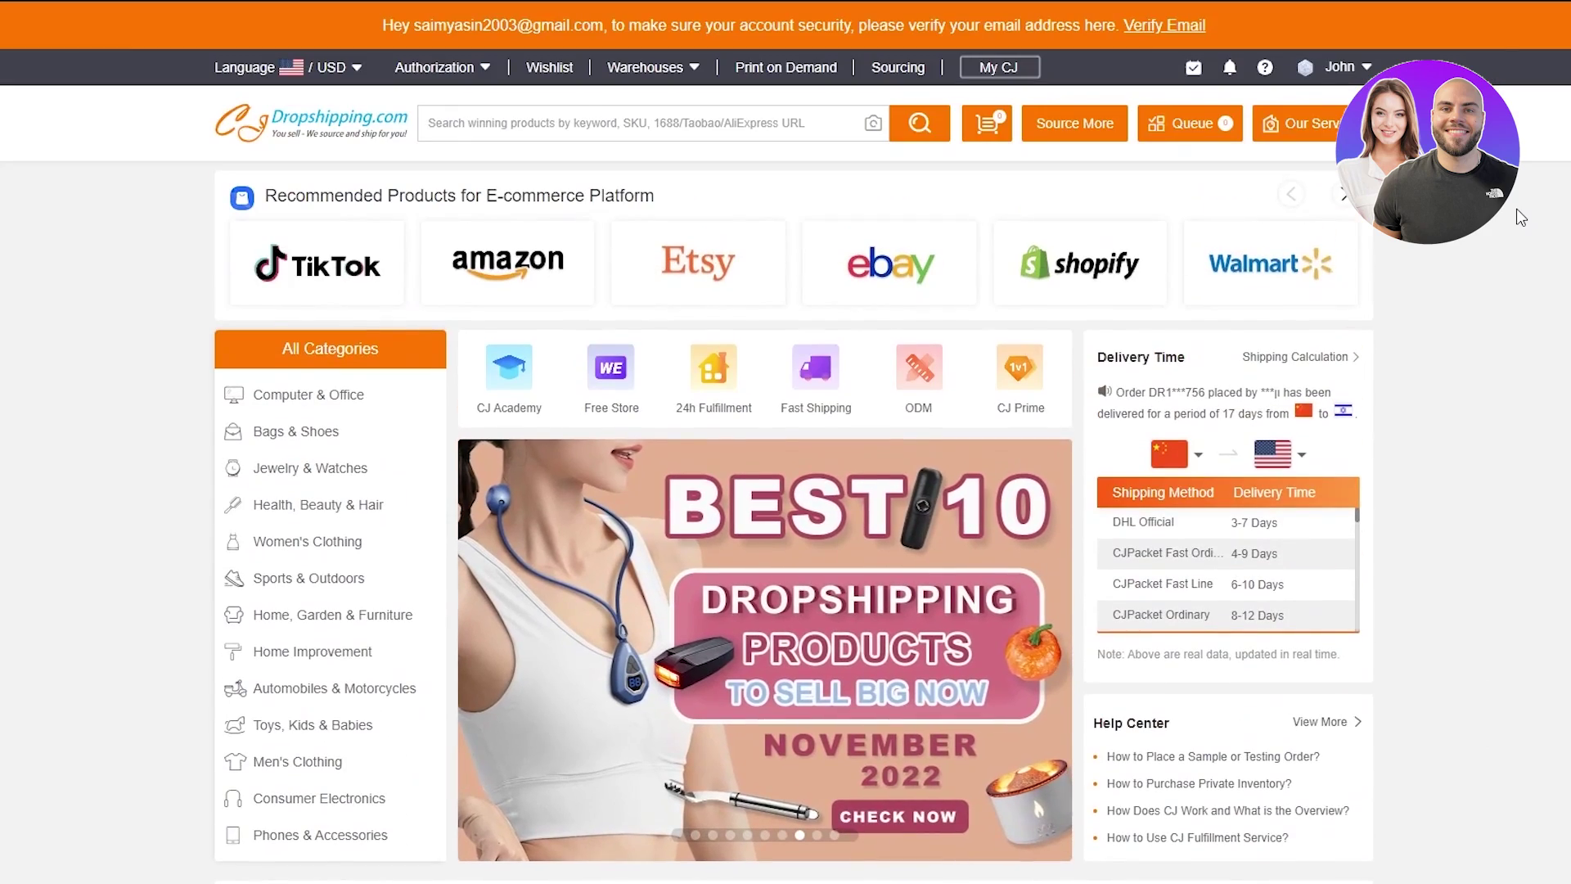
pyautogui.moveTo(1354, 74)
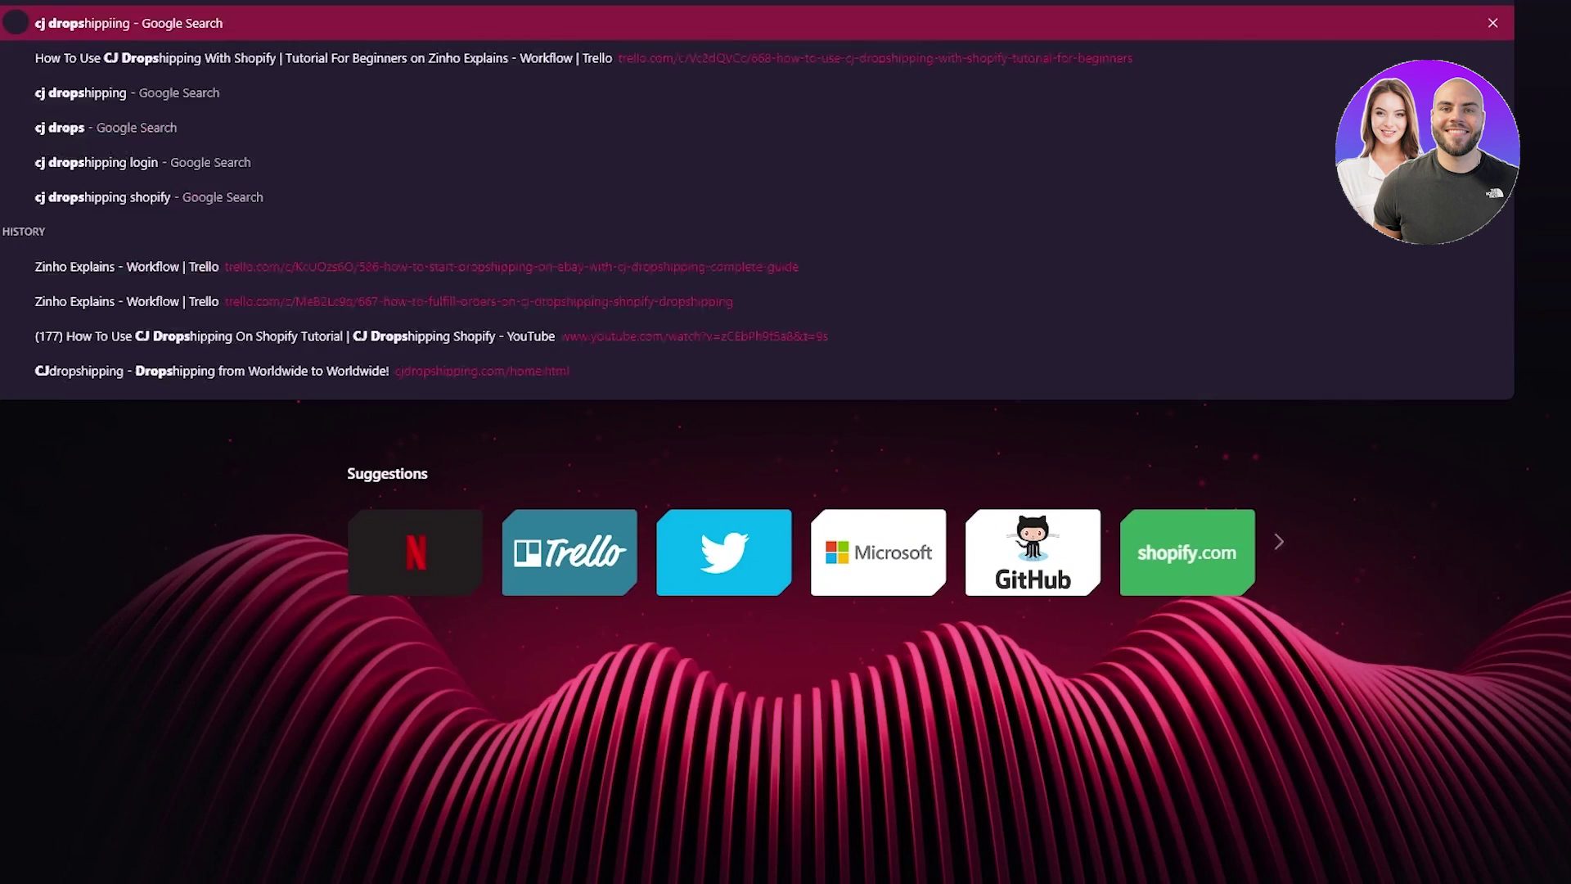
pyautogui.write('shop')
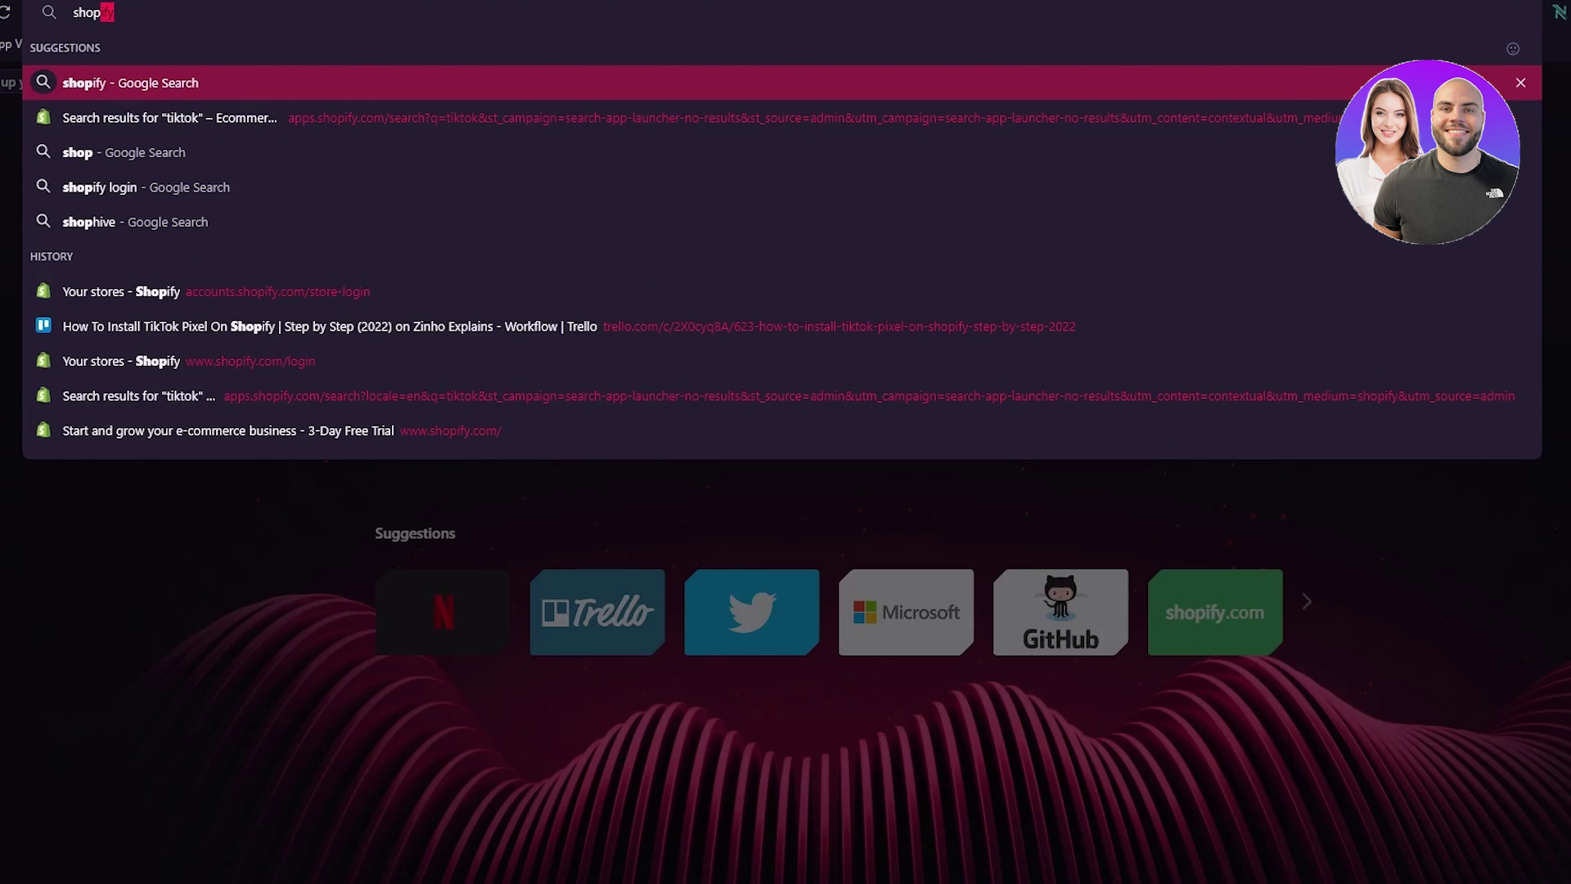
pyautogui.press('Return')
pyautogui.click(233, 659)
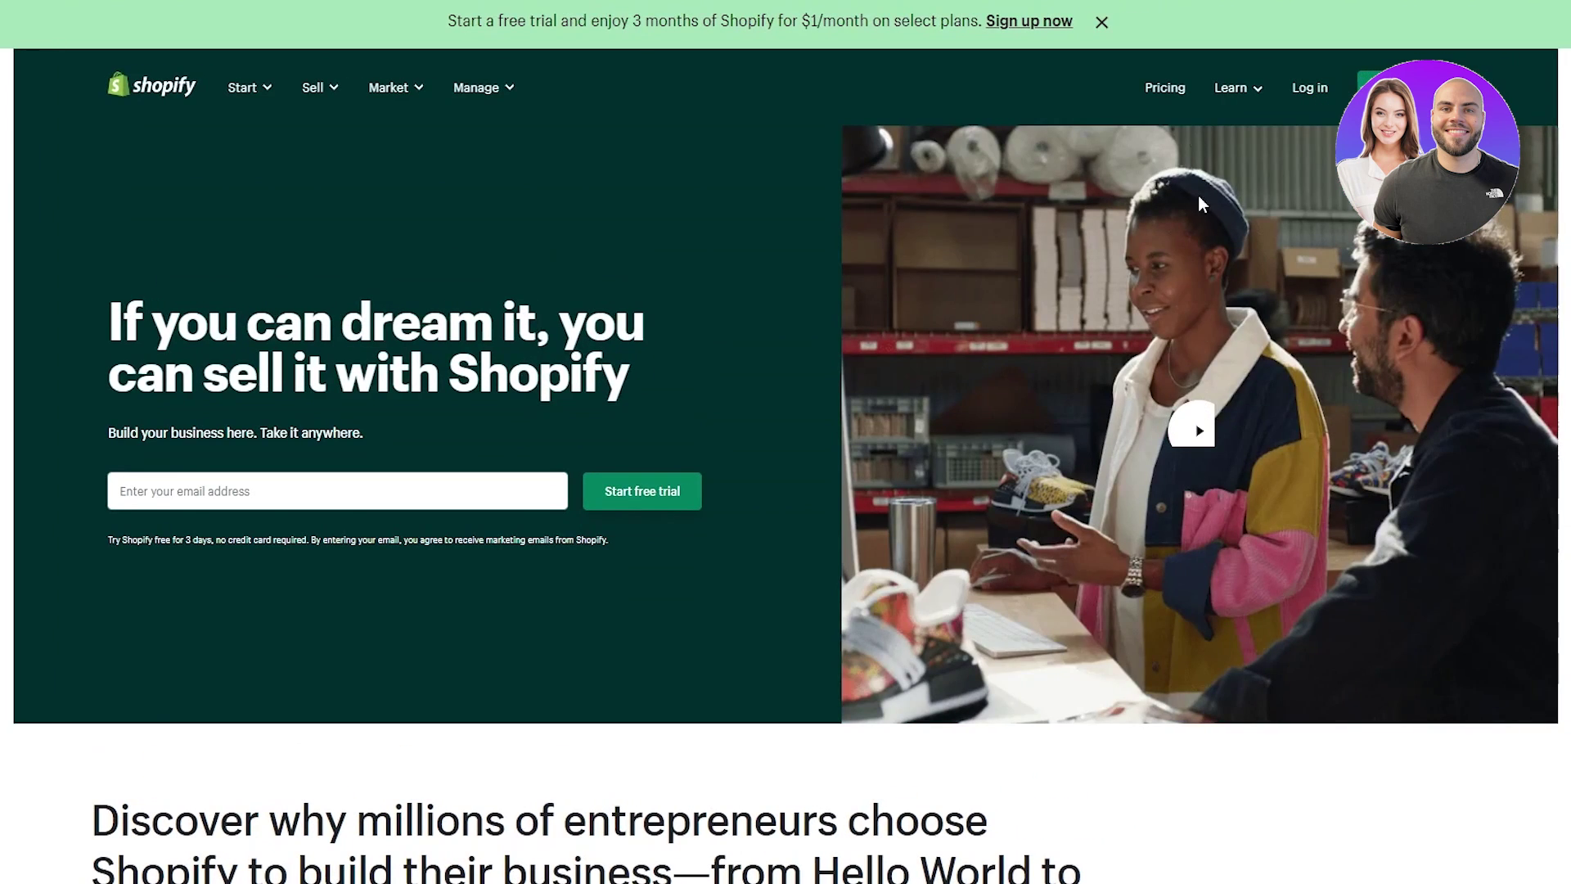
# - Log in to the Shopify store admin and open its product list
pyautogui.click(1312, 90)
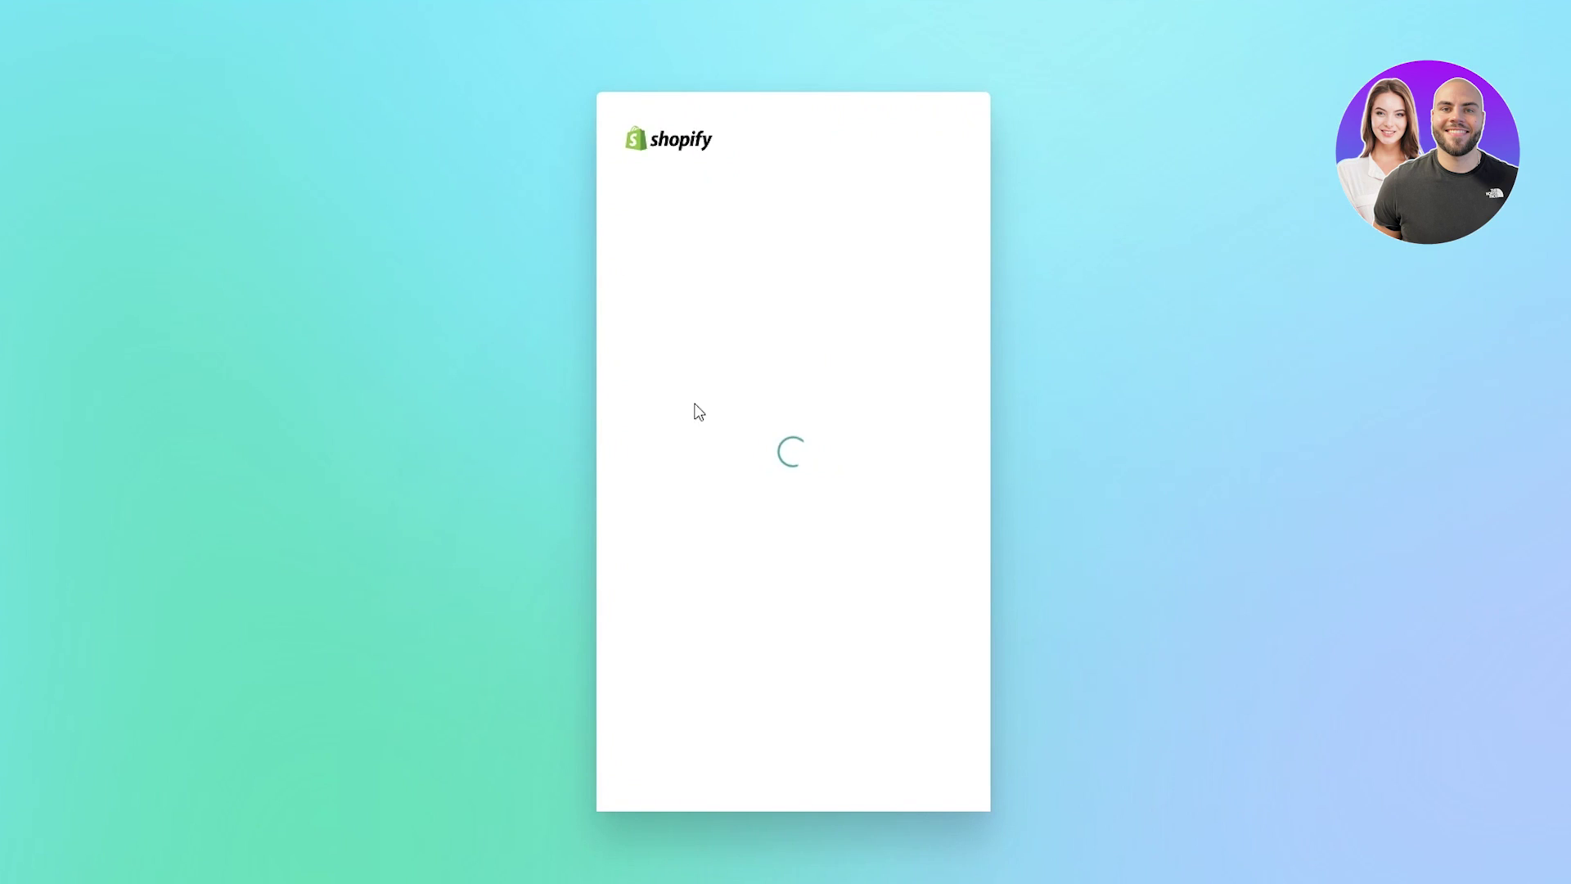
pyautogui.click(779, 272)
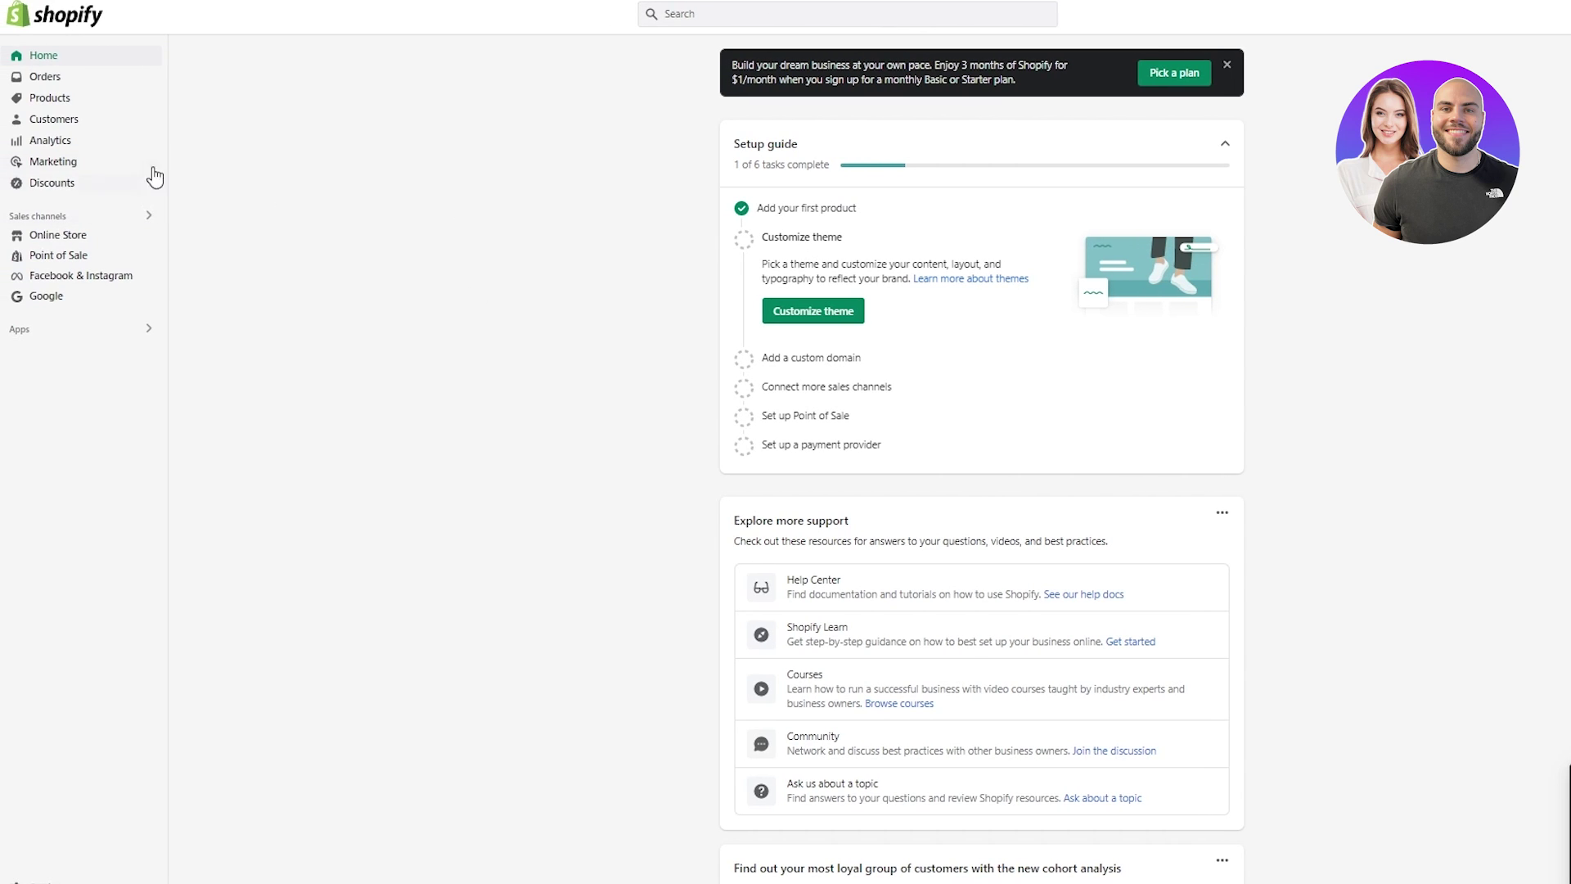
pyautogui.click(78, 79)
pyautogui.click(82, 145)
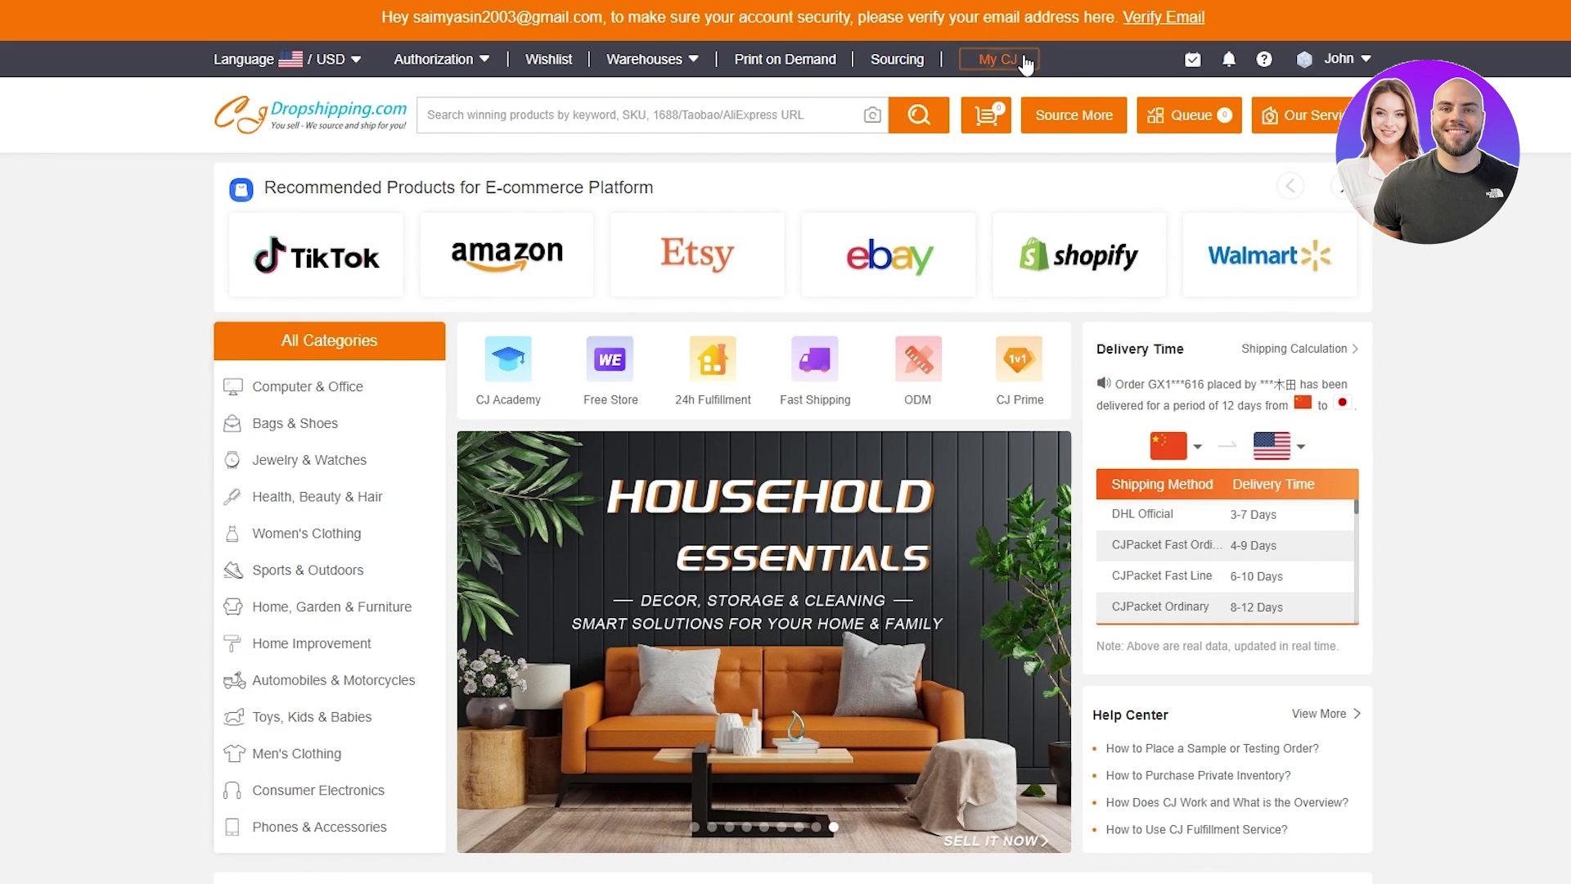
# - Switch to CJ Dropshipping, open the My CJ dashboard and decline the email verification
pyautogui.click(1023, 60)
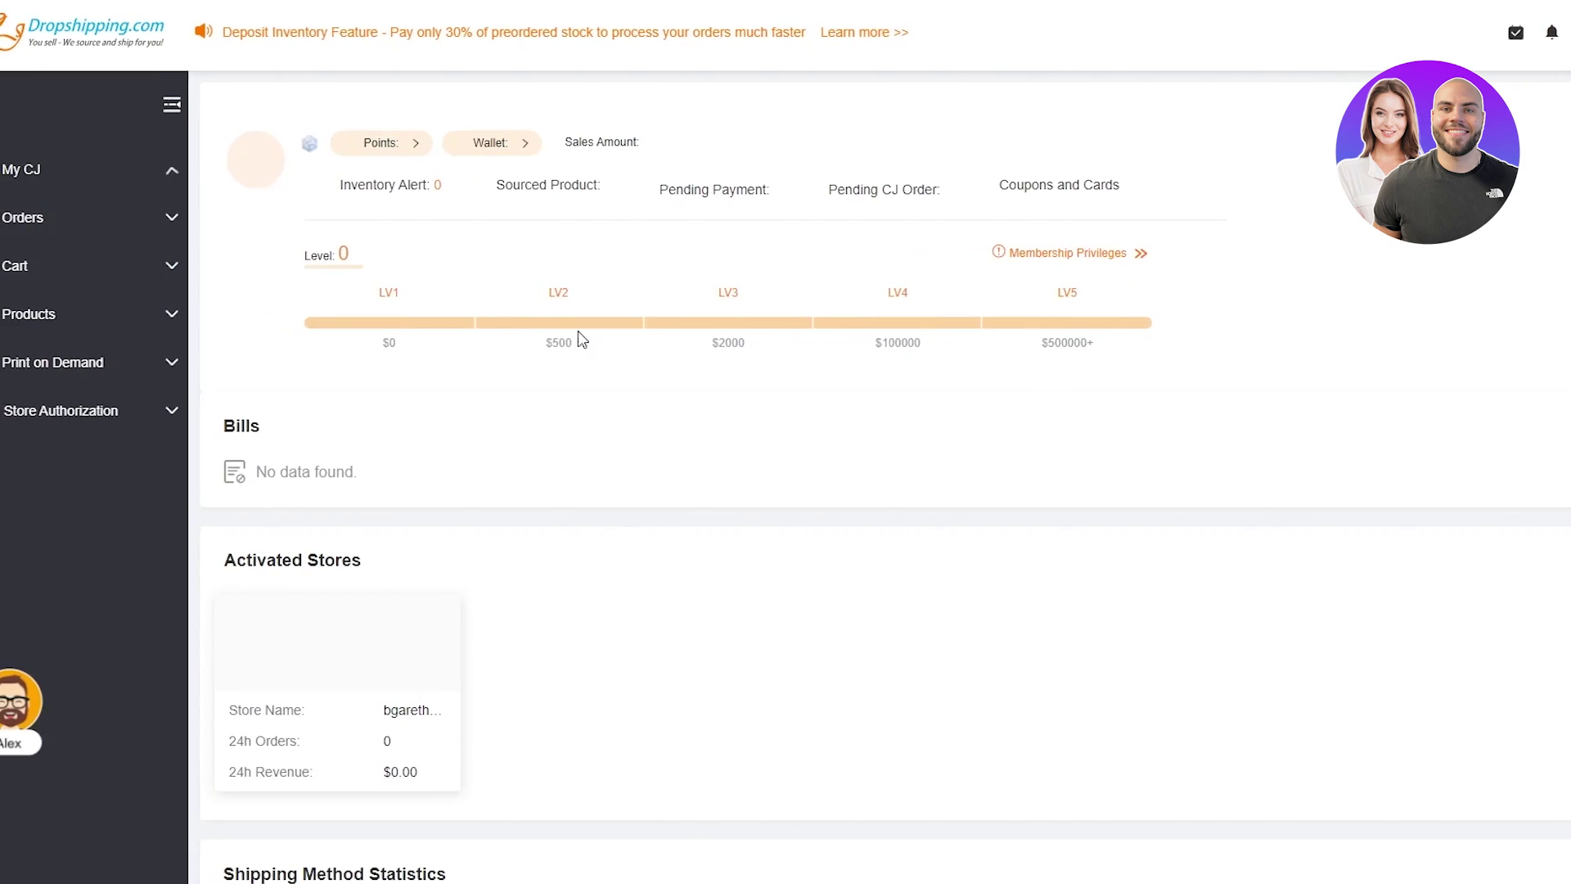
pyautogui.scroll(-2, 129, 536)
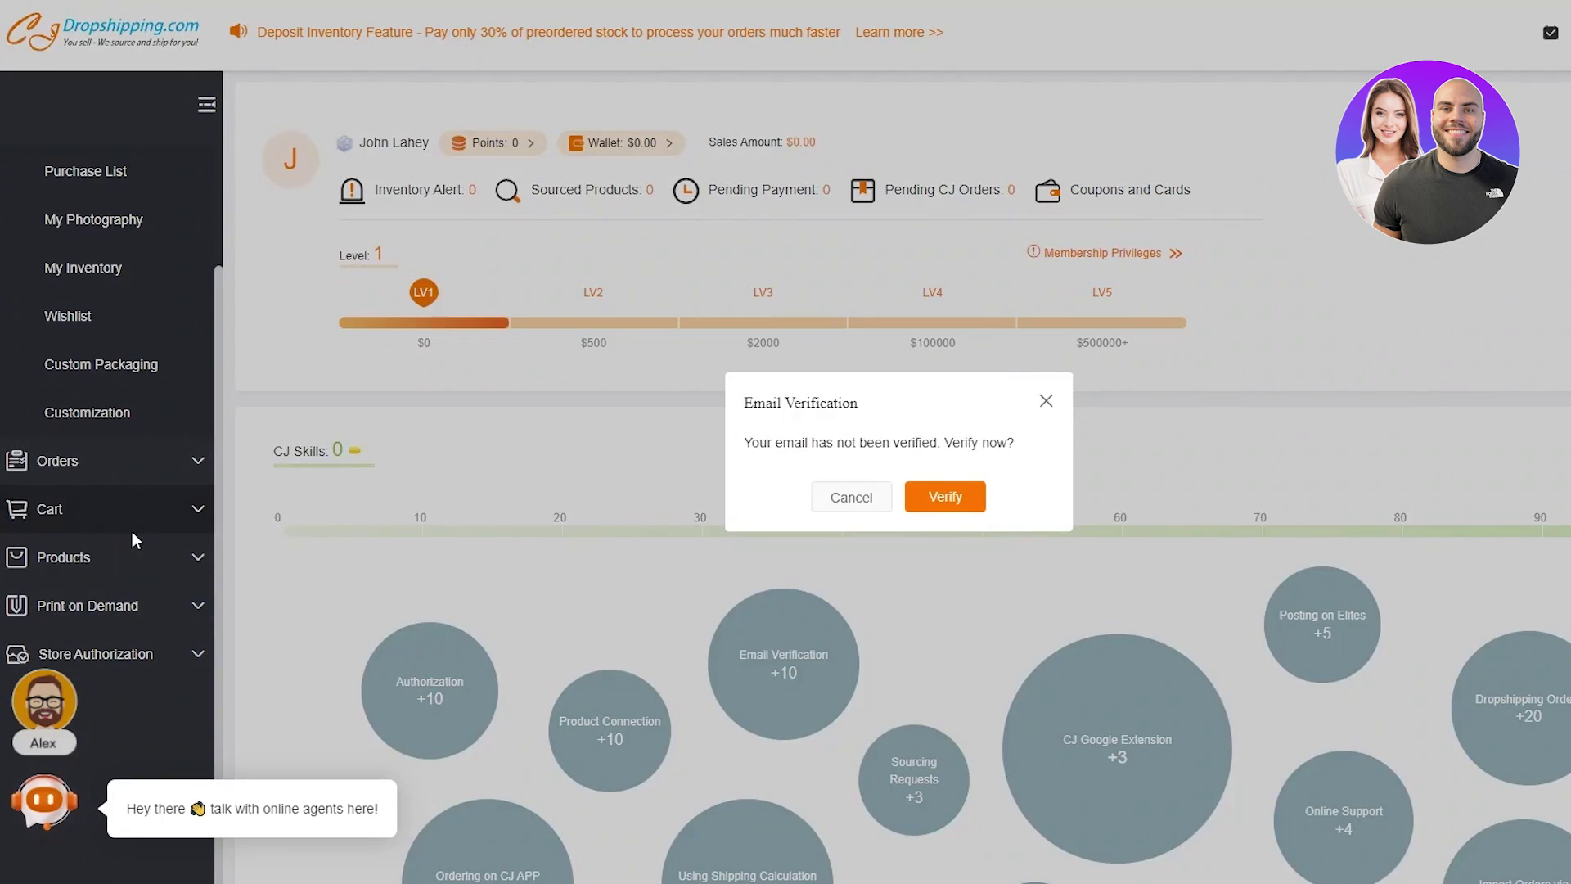
pyautogui.click(863, 502)
# - Open the imported orders list and close its introduction message
pyautogui.click(144, 458)
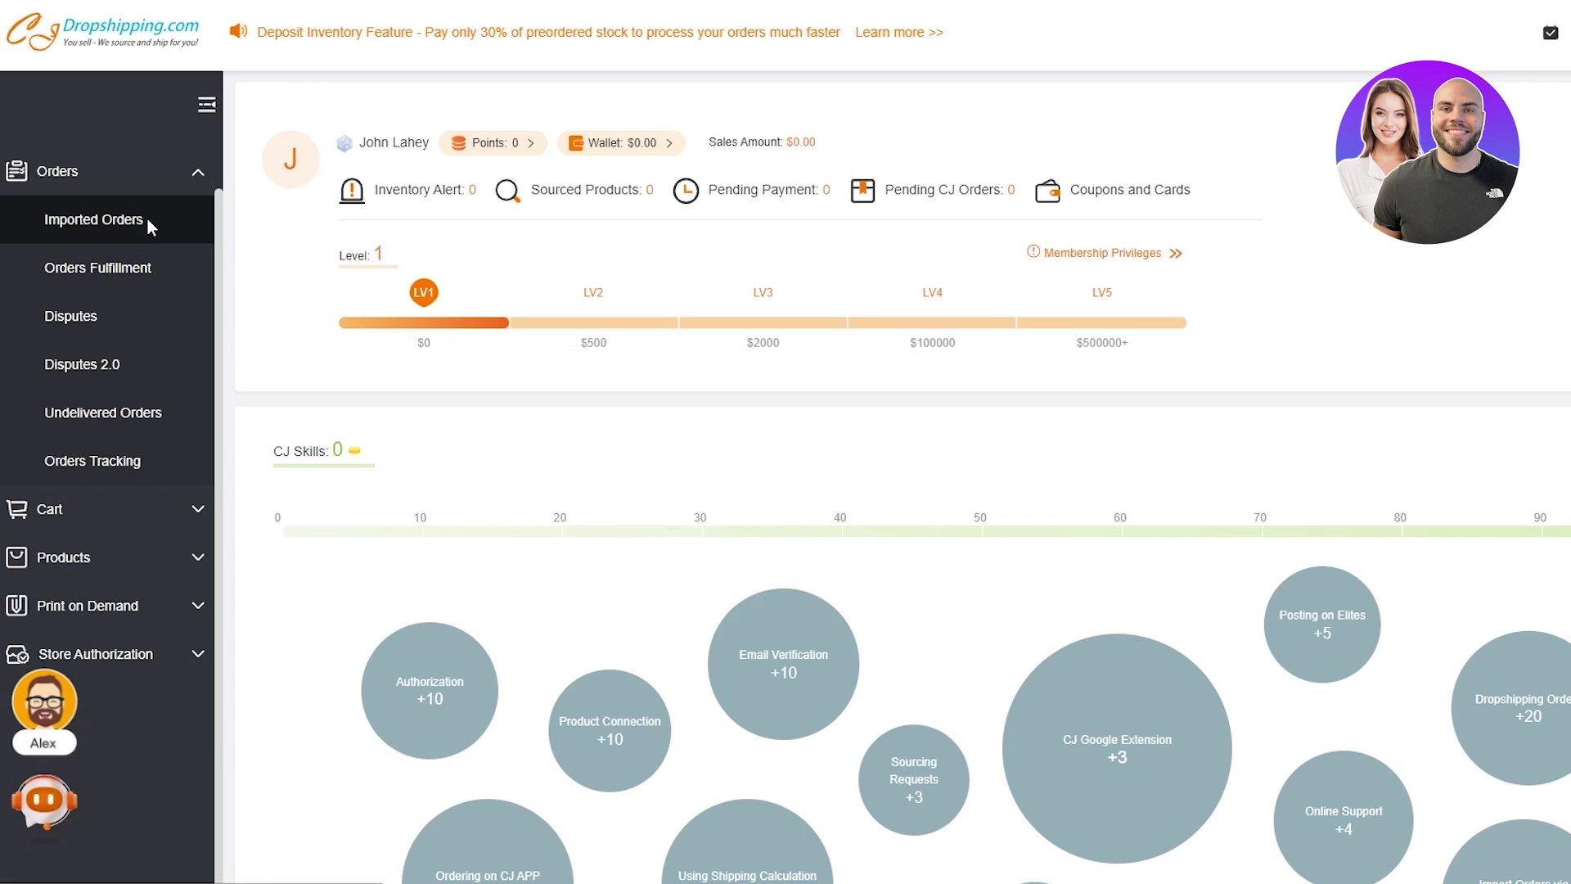
pyautogui.click(136, 272)
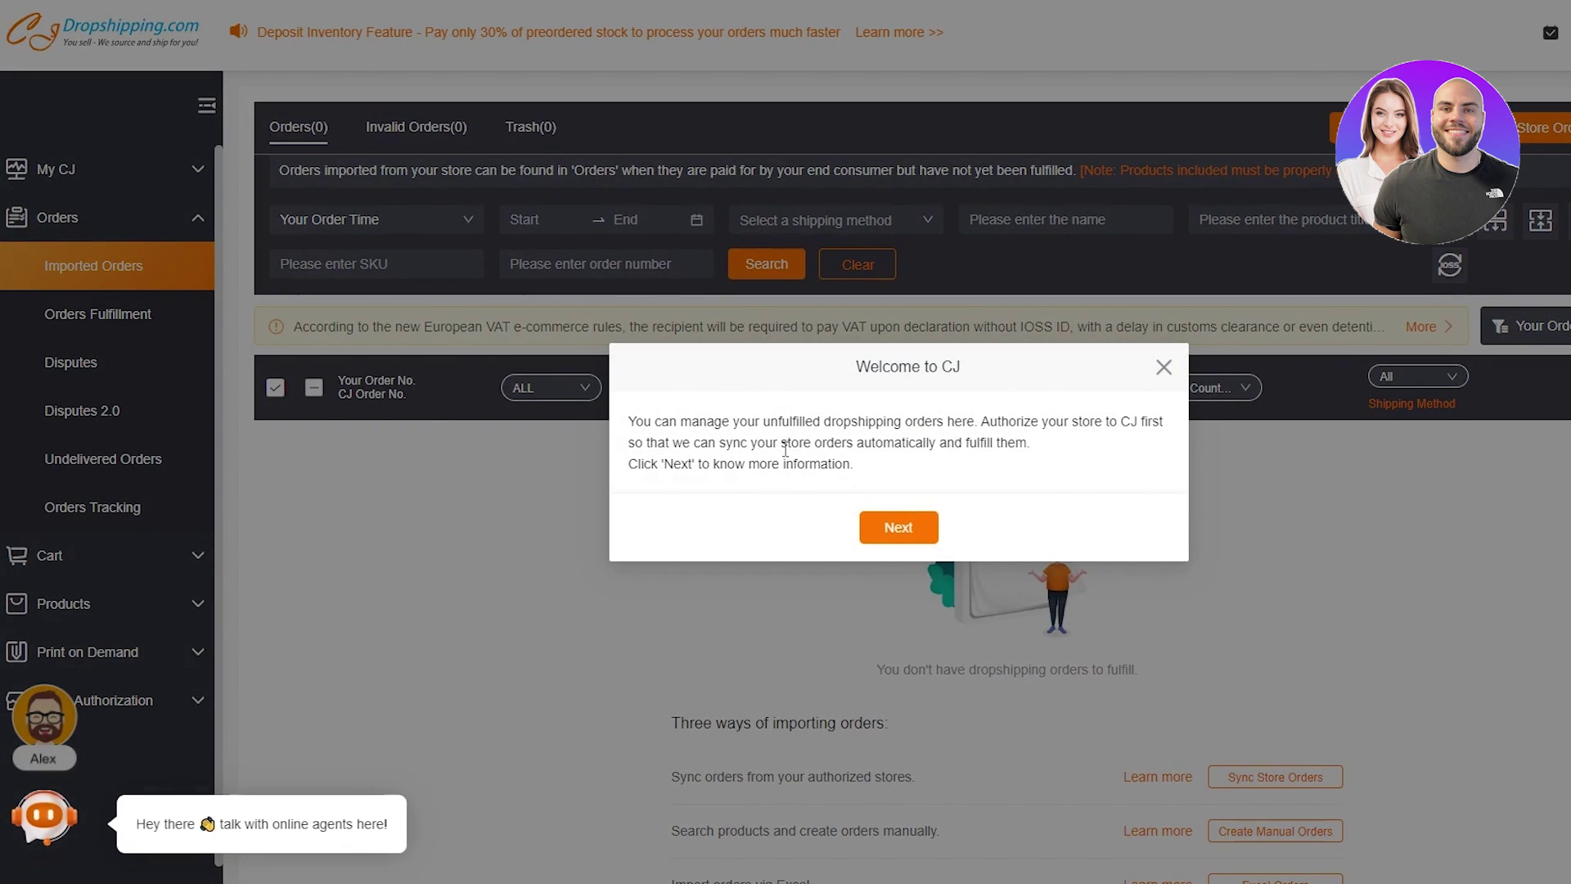
pyautogui.click(1161, 368)
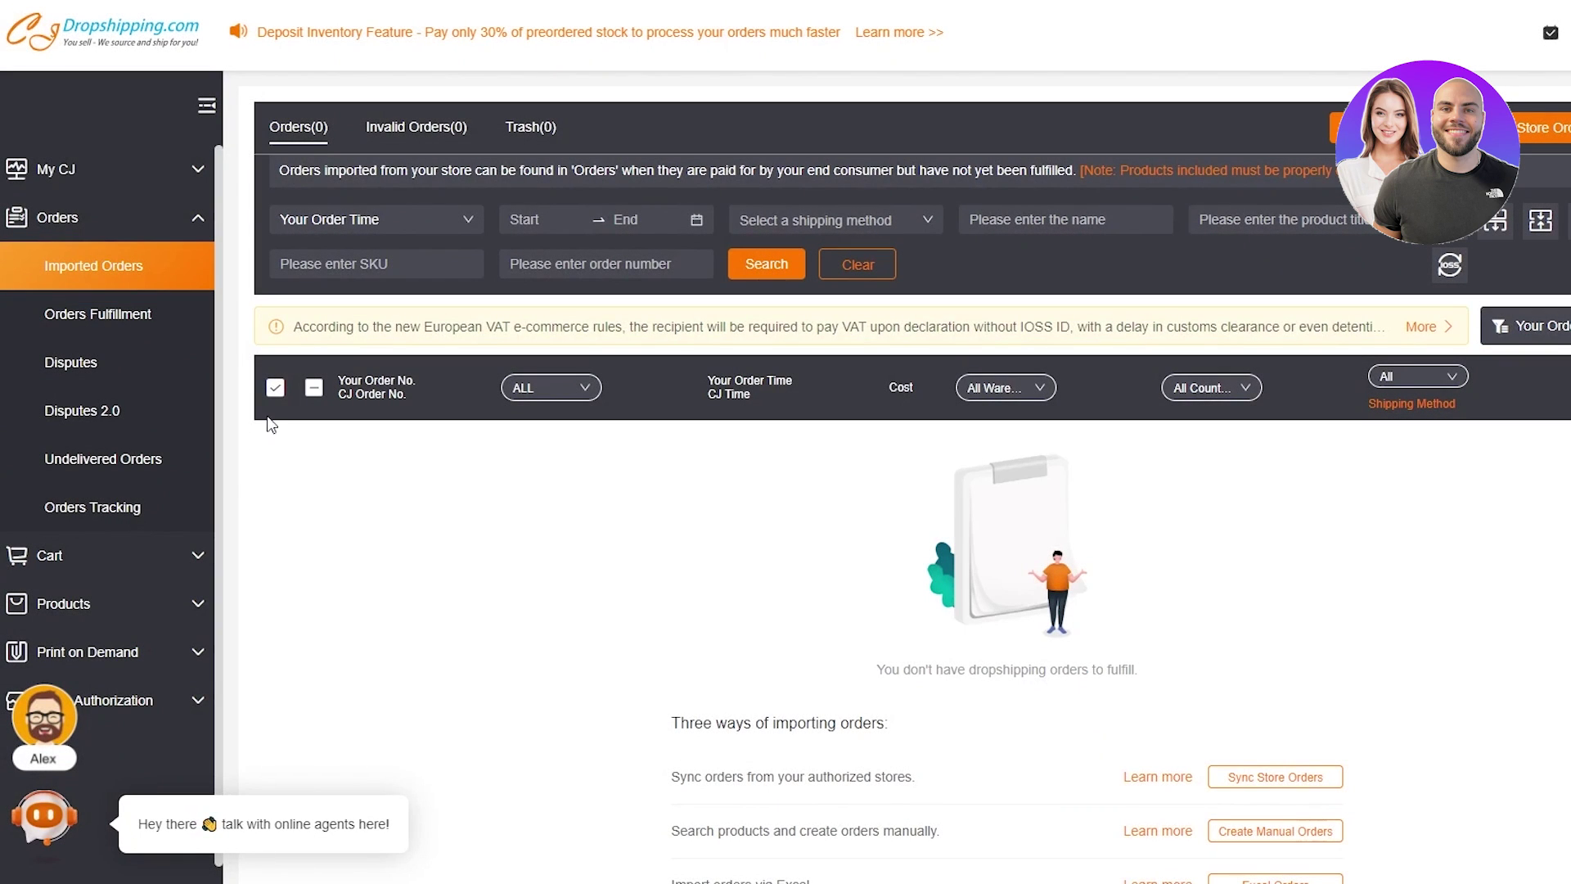
# - View the product connections list and the platforms available for store authorization
pyautogui.click(192, 606)
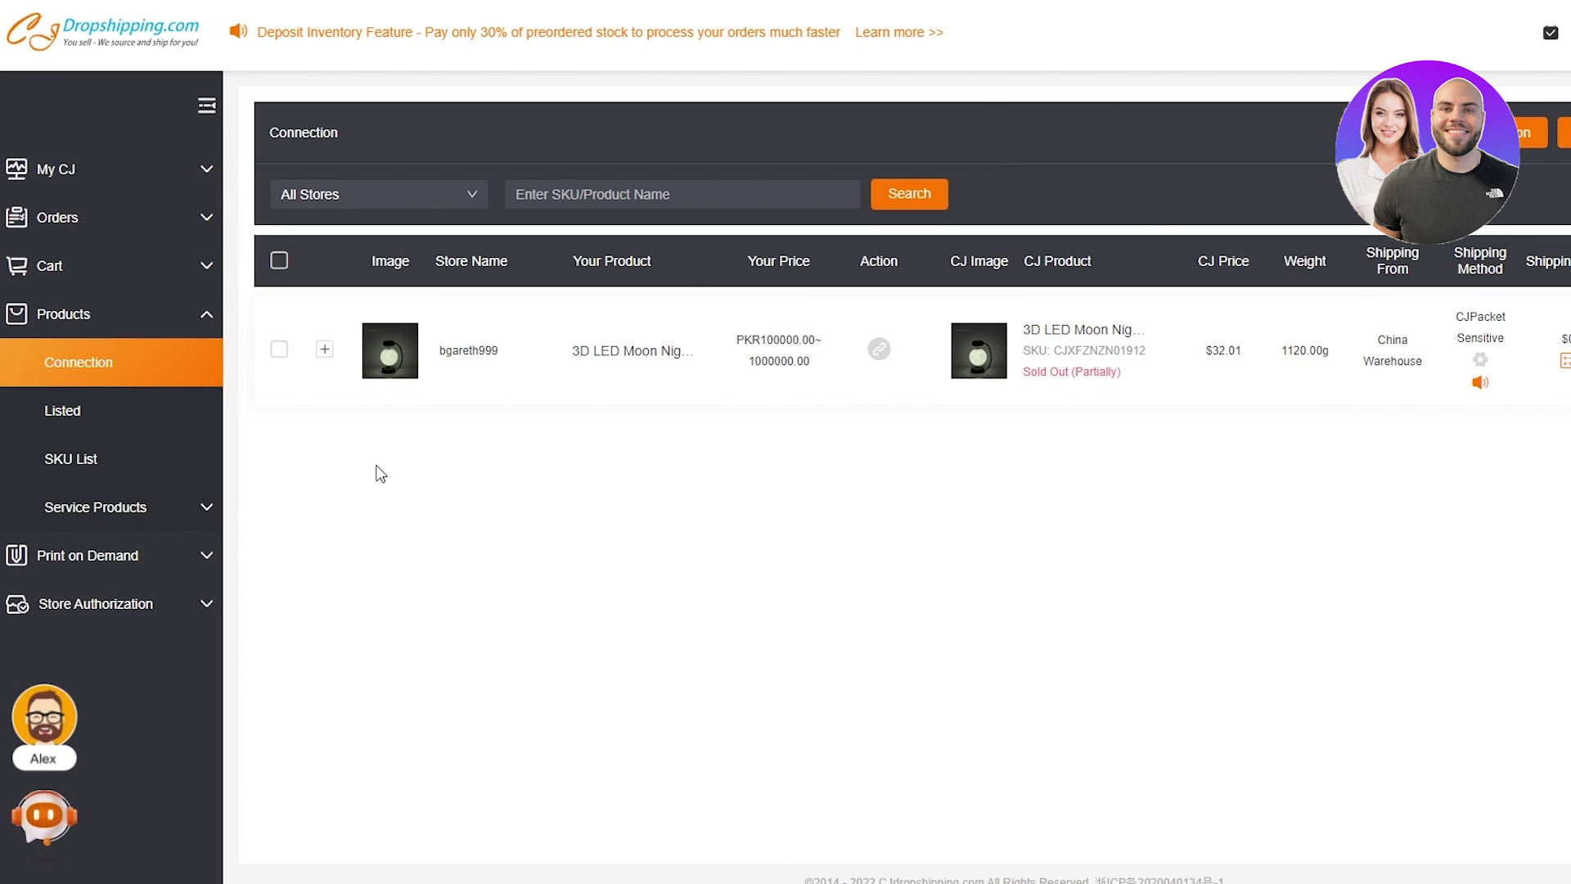
pyautogui.click(160, 621)
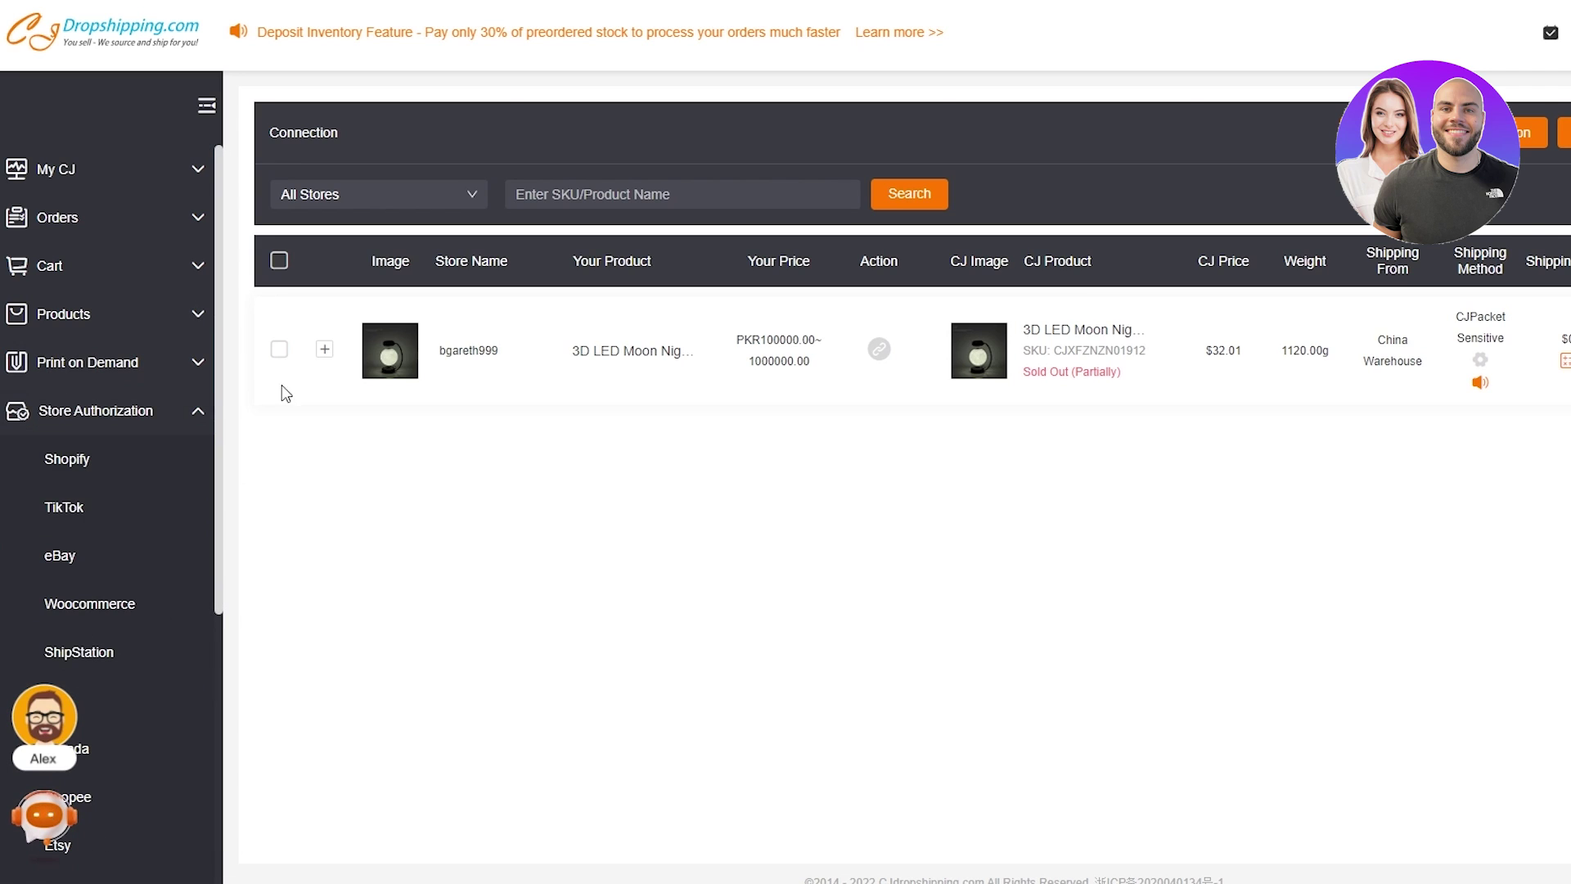
pyautogui.click(204, 412)
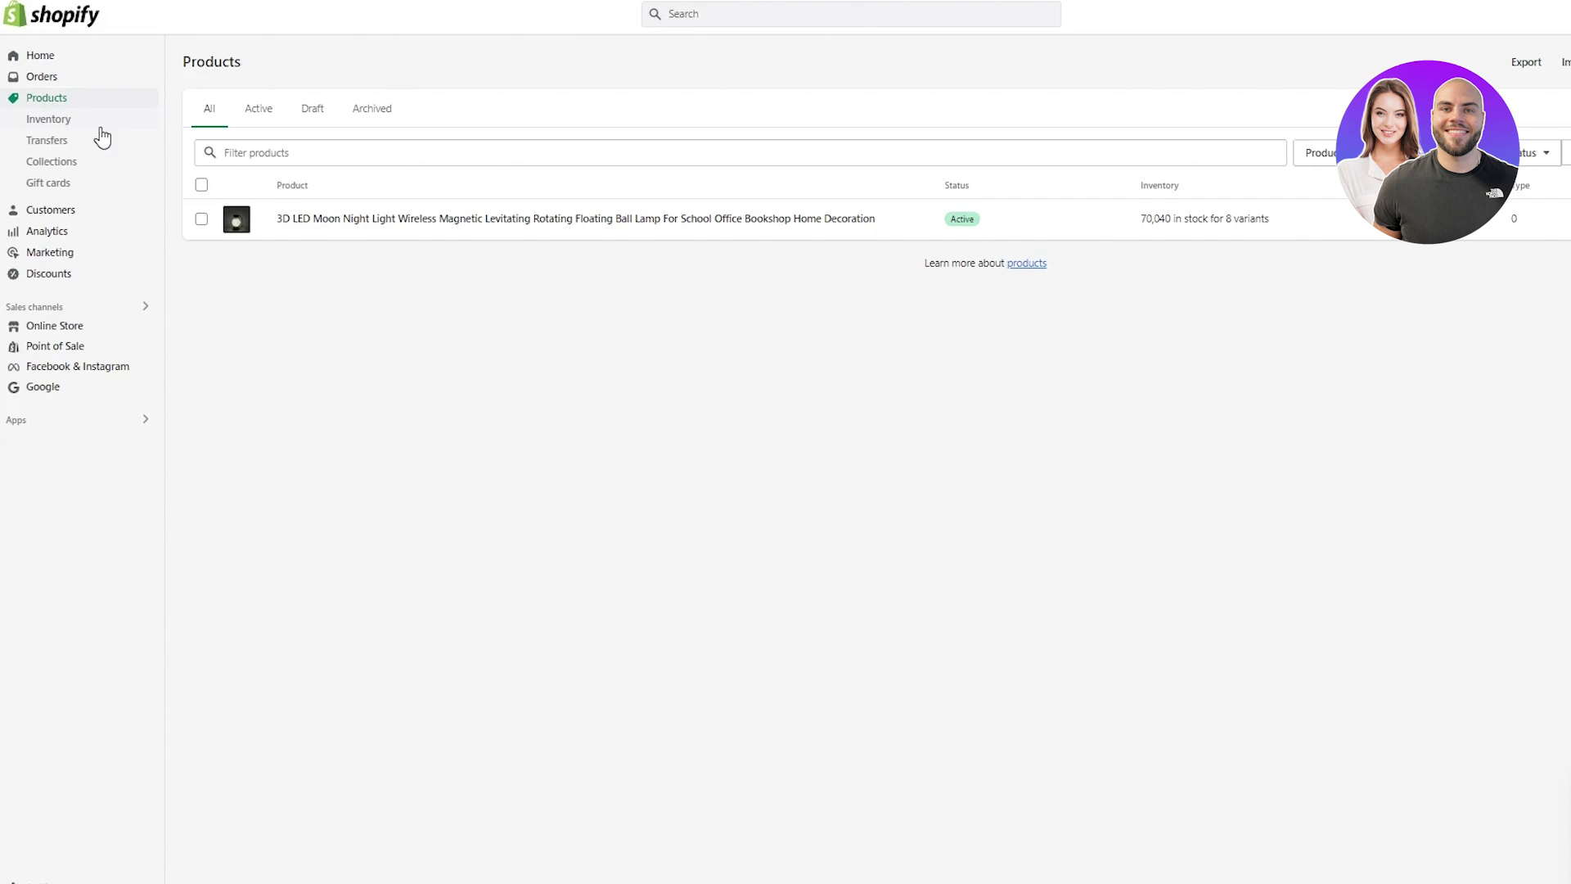
# - Check the orders in Shopify, and switch back to CJ Dropshipping to view the fulfillment and undelivered orders lists
pyautogui.click(42, 77)
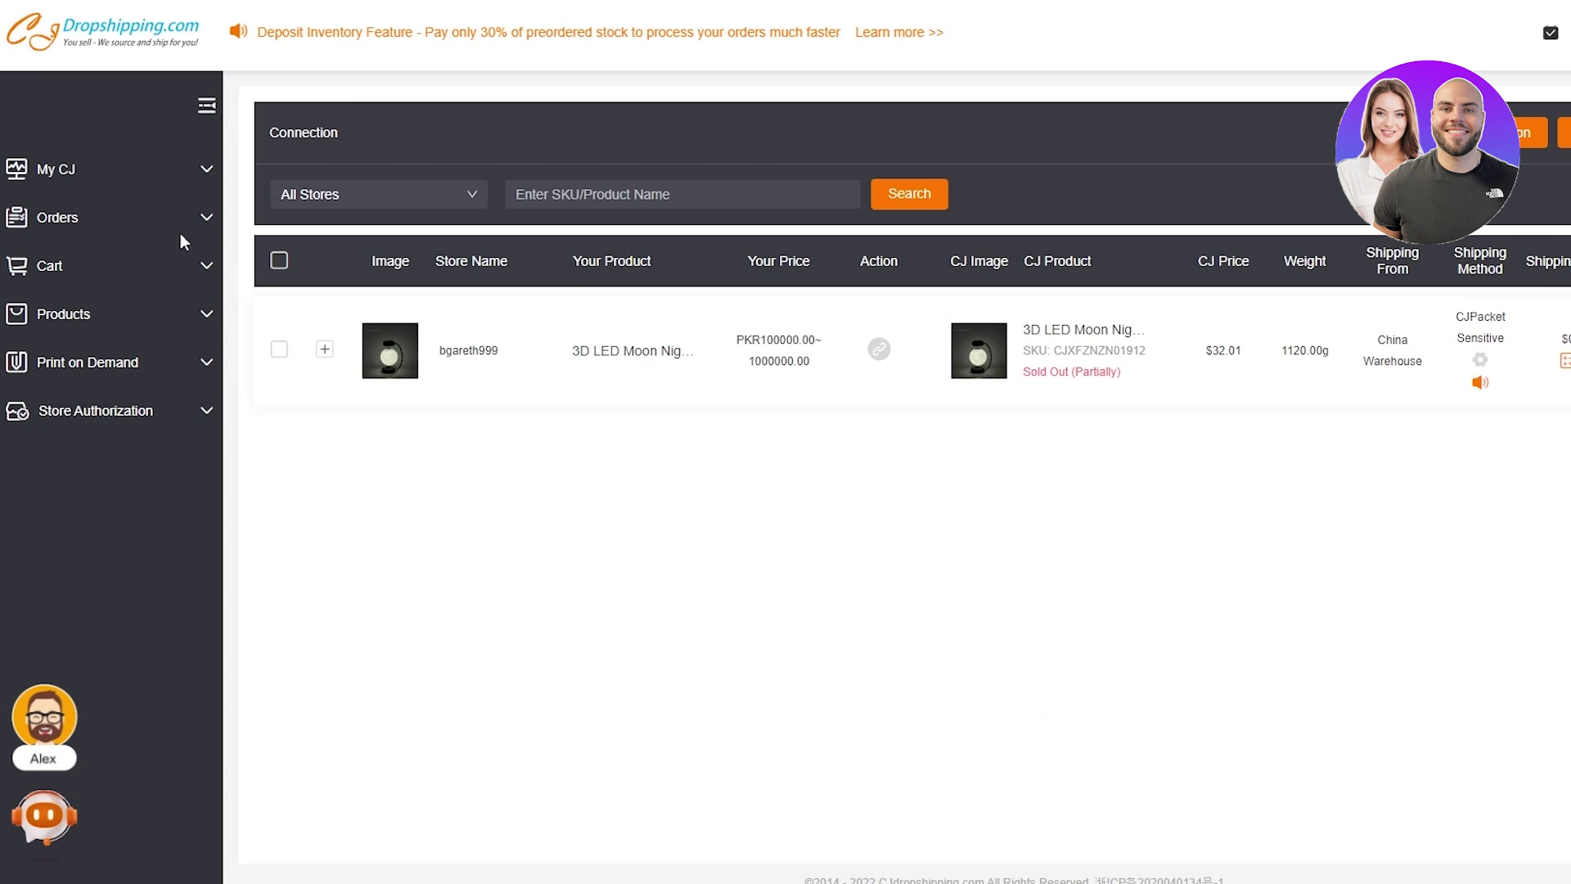
pyautogui.click(211, 216)
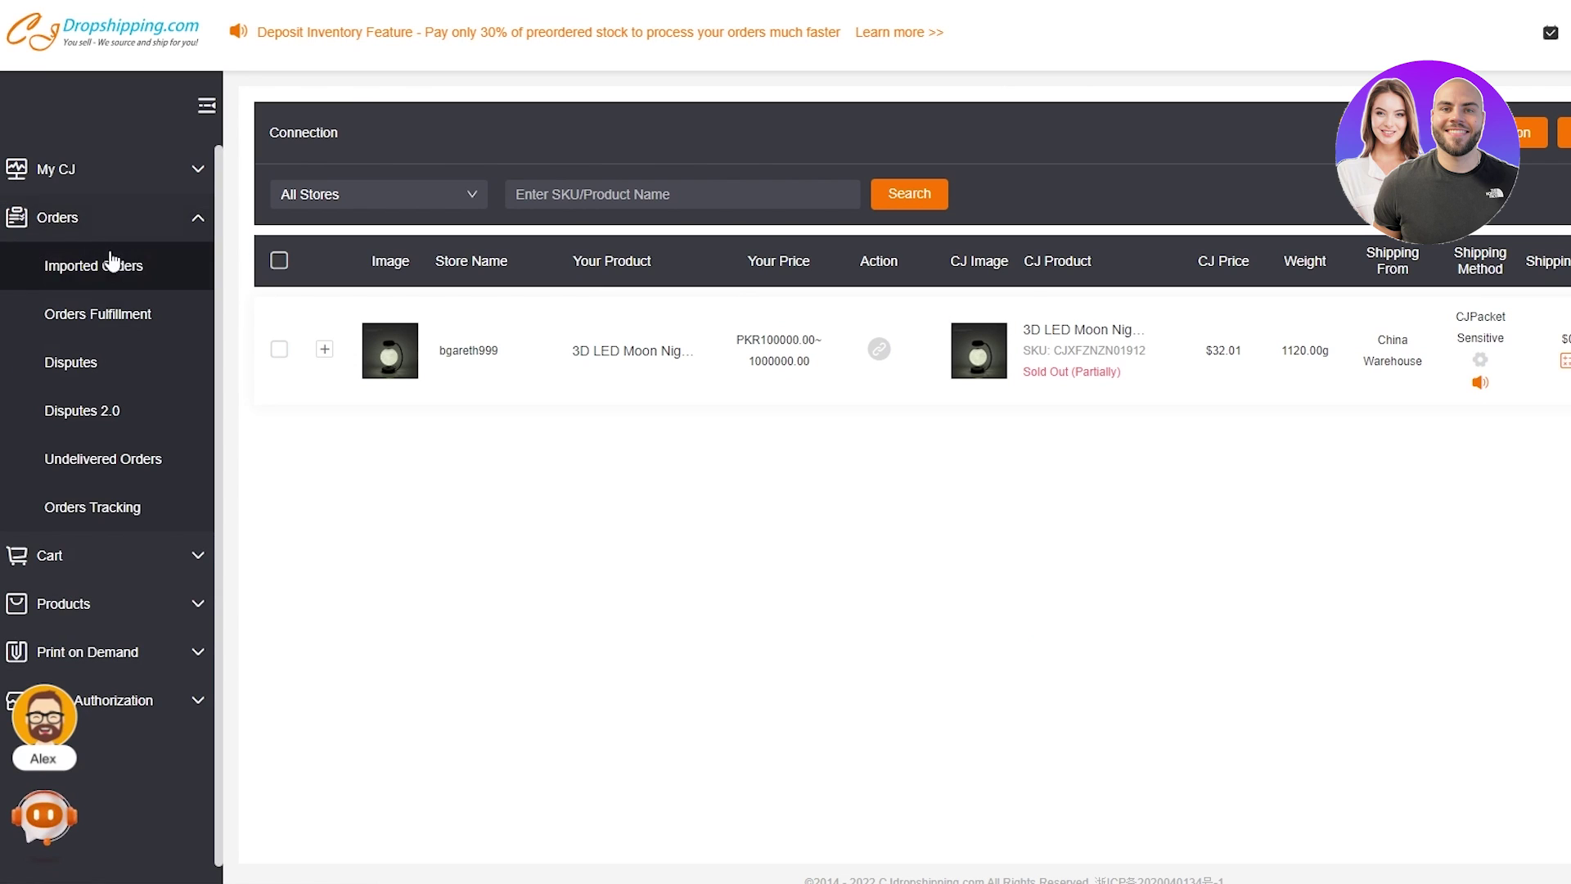
pyautogui.click(128, 325)
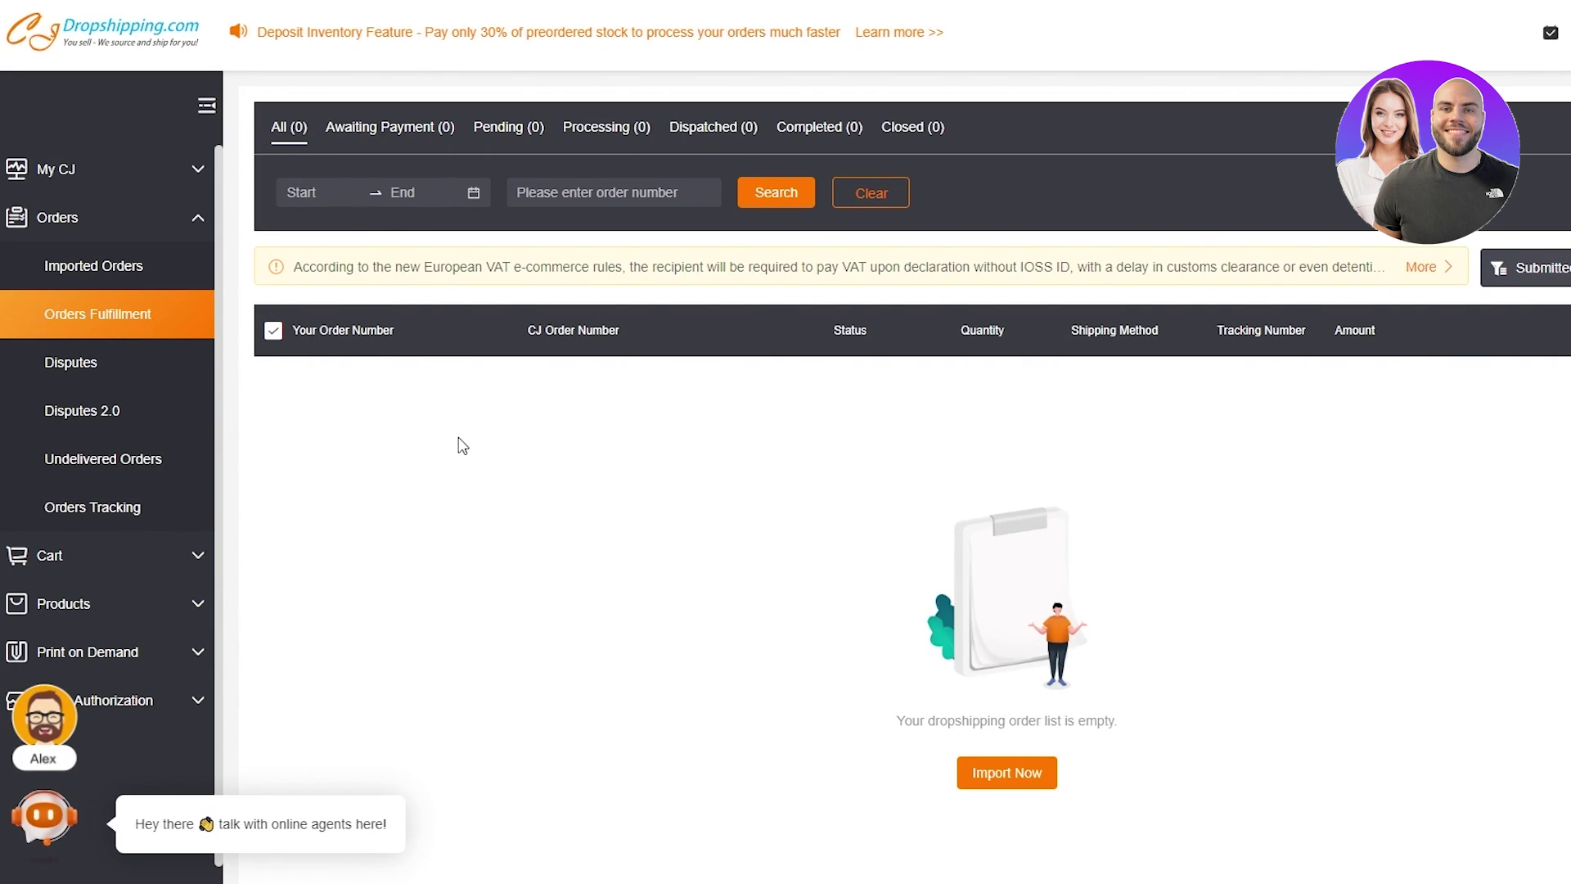
pyautogui.click(168, 460)
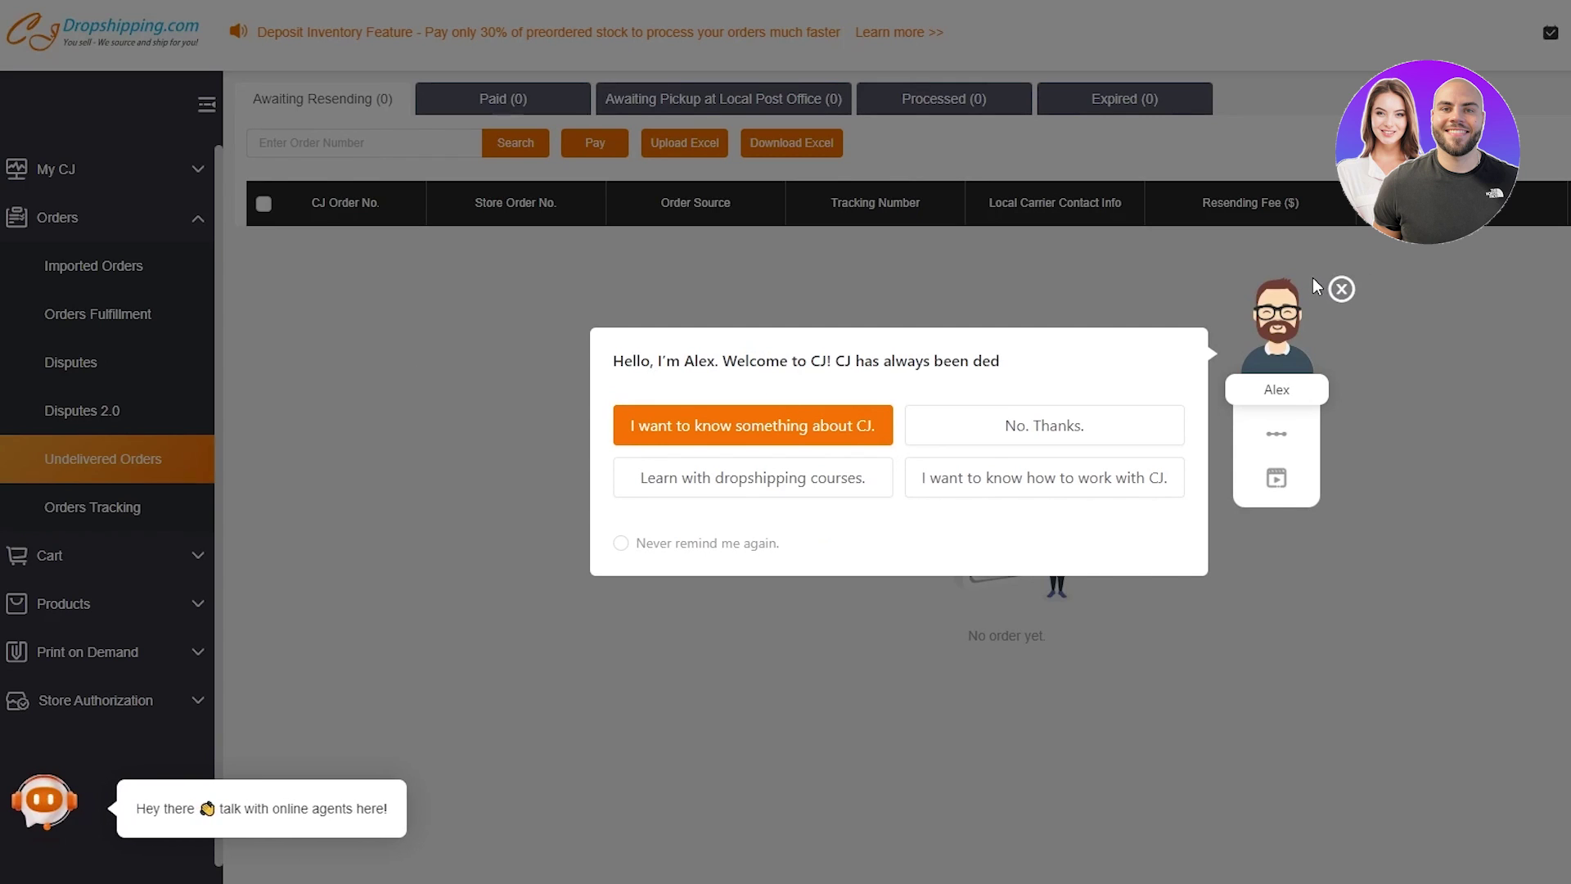
pyautogui.click(1338, 289)
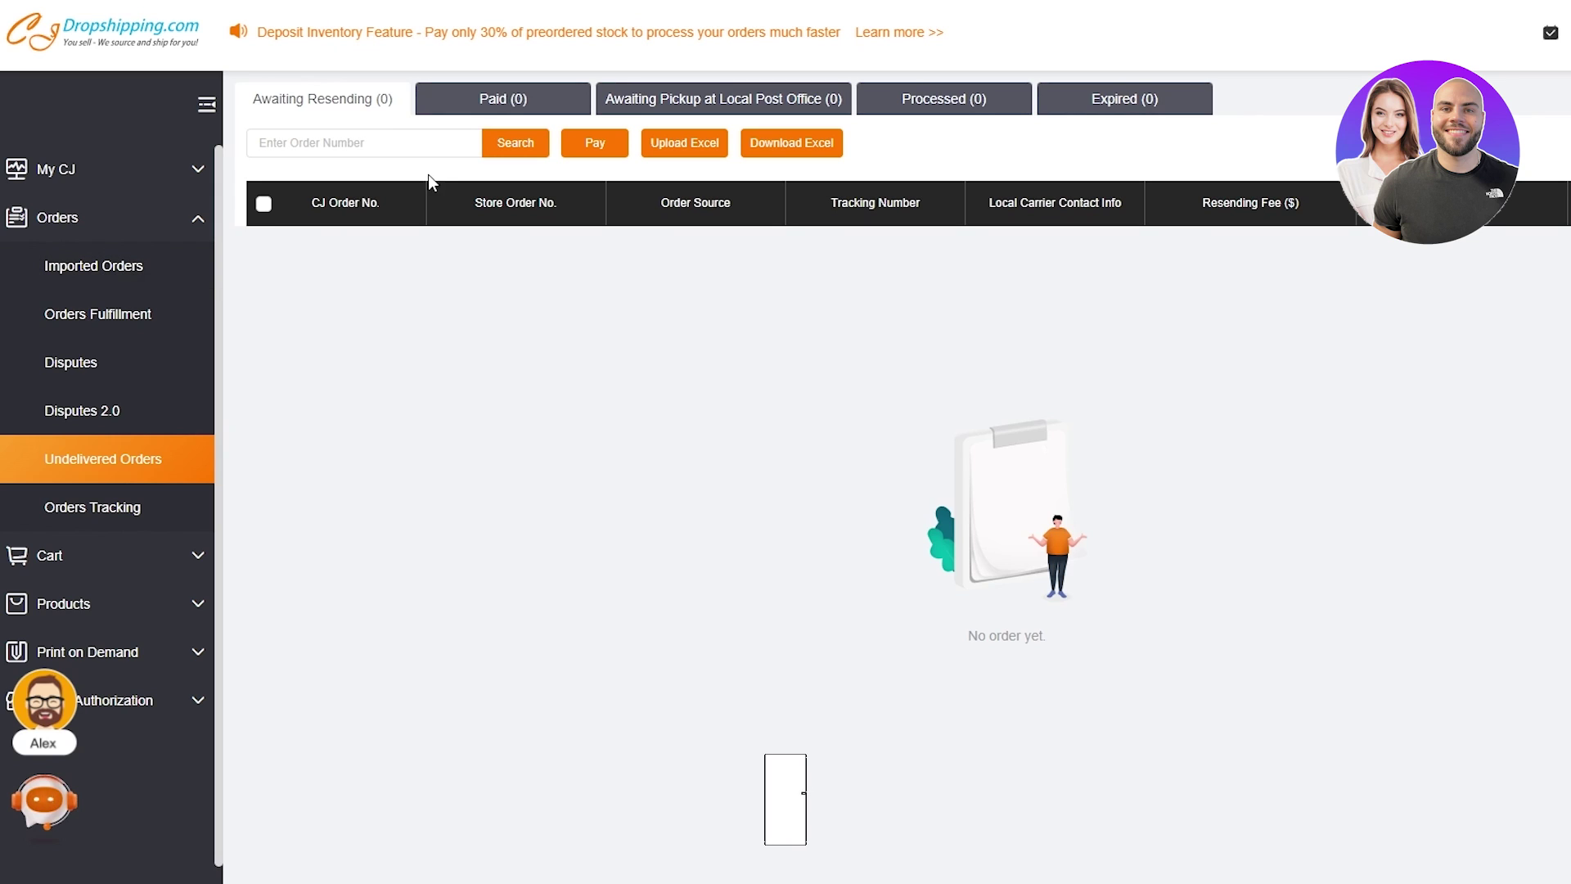
# - Return to the CJ Dropshipping homepage, dismiss the assistant pop-up and examine the shipping methods with their delivery times
pyautogui.click(124, 31)
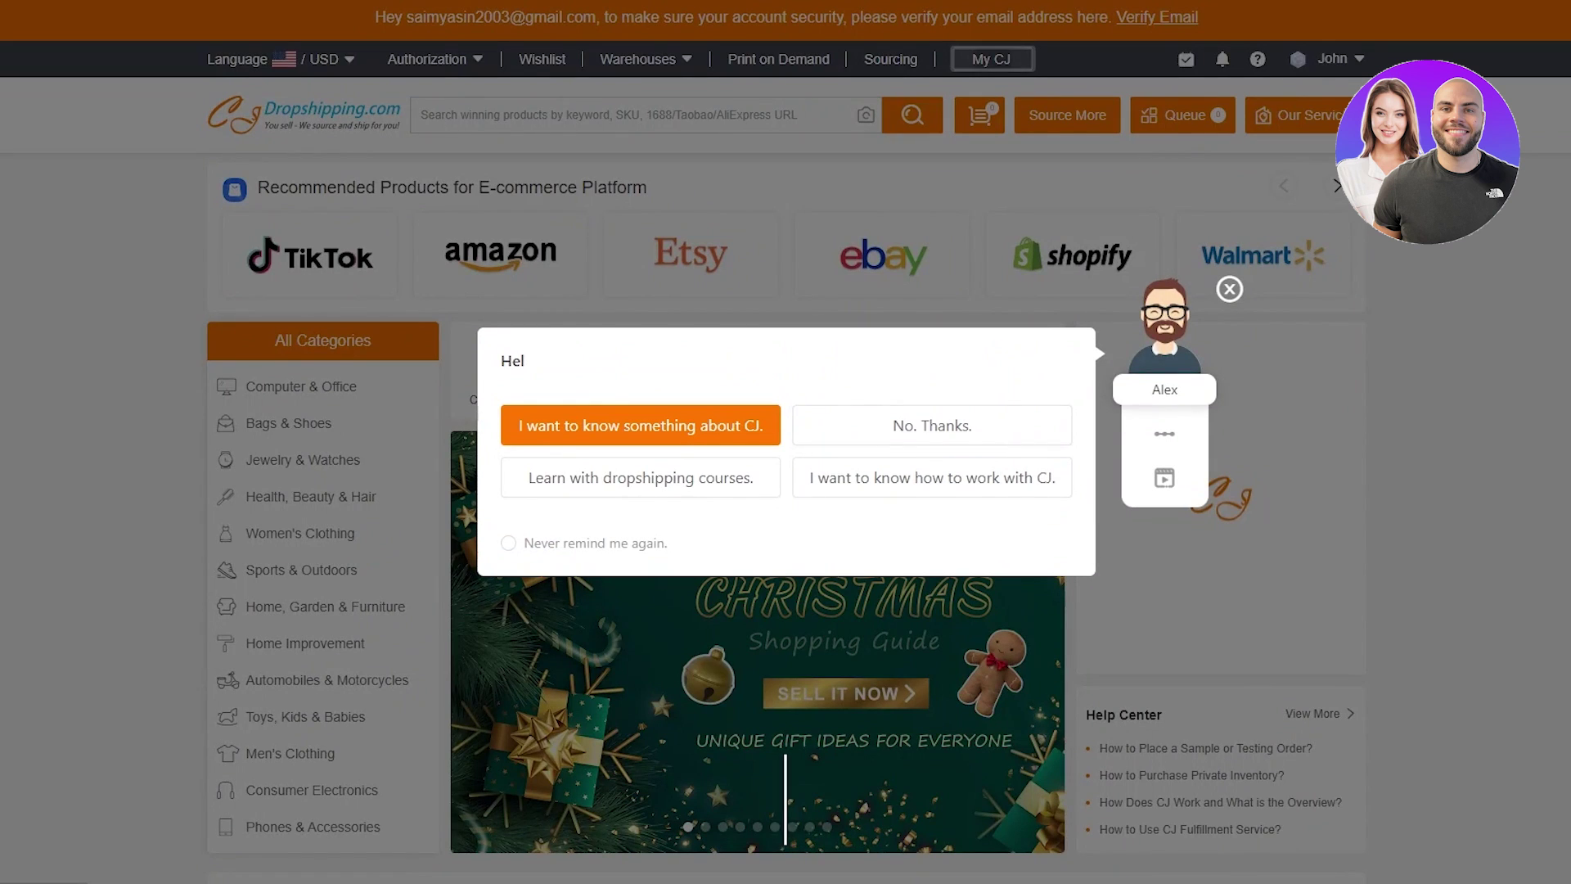
pyautogui.click(1227, 287)
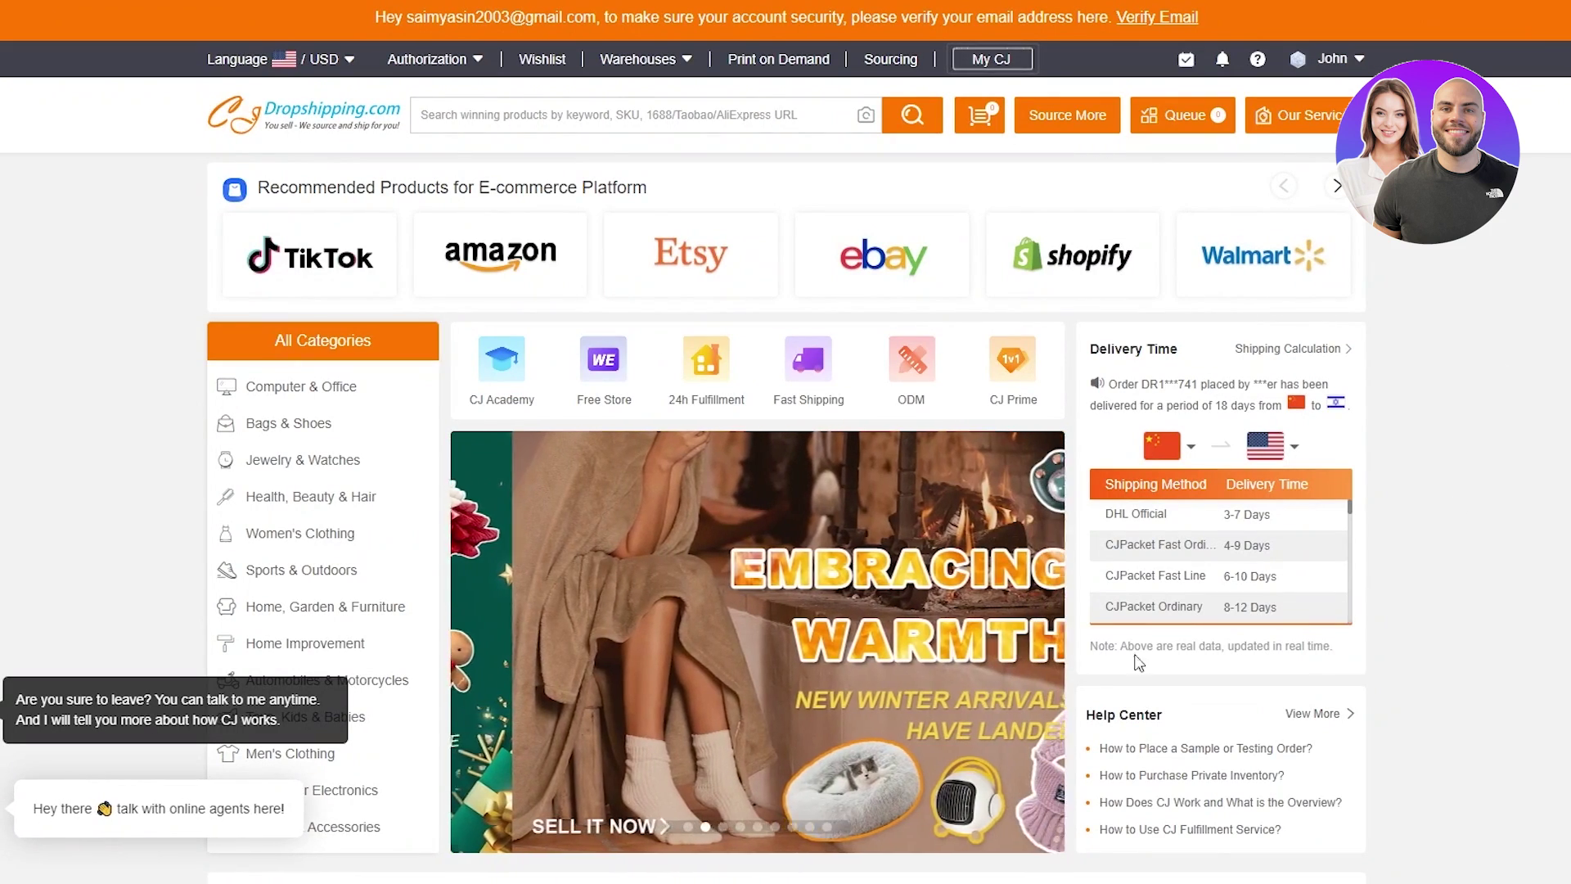
pyautogui.scroll(-3, 1439, 547)
pyautogui.scroll(-1, 1438, 546)
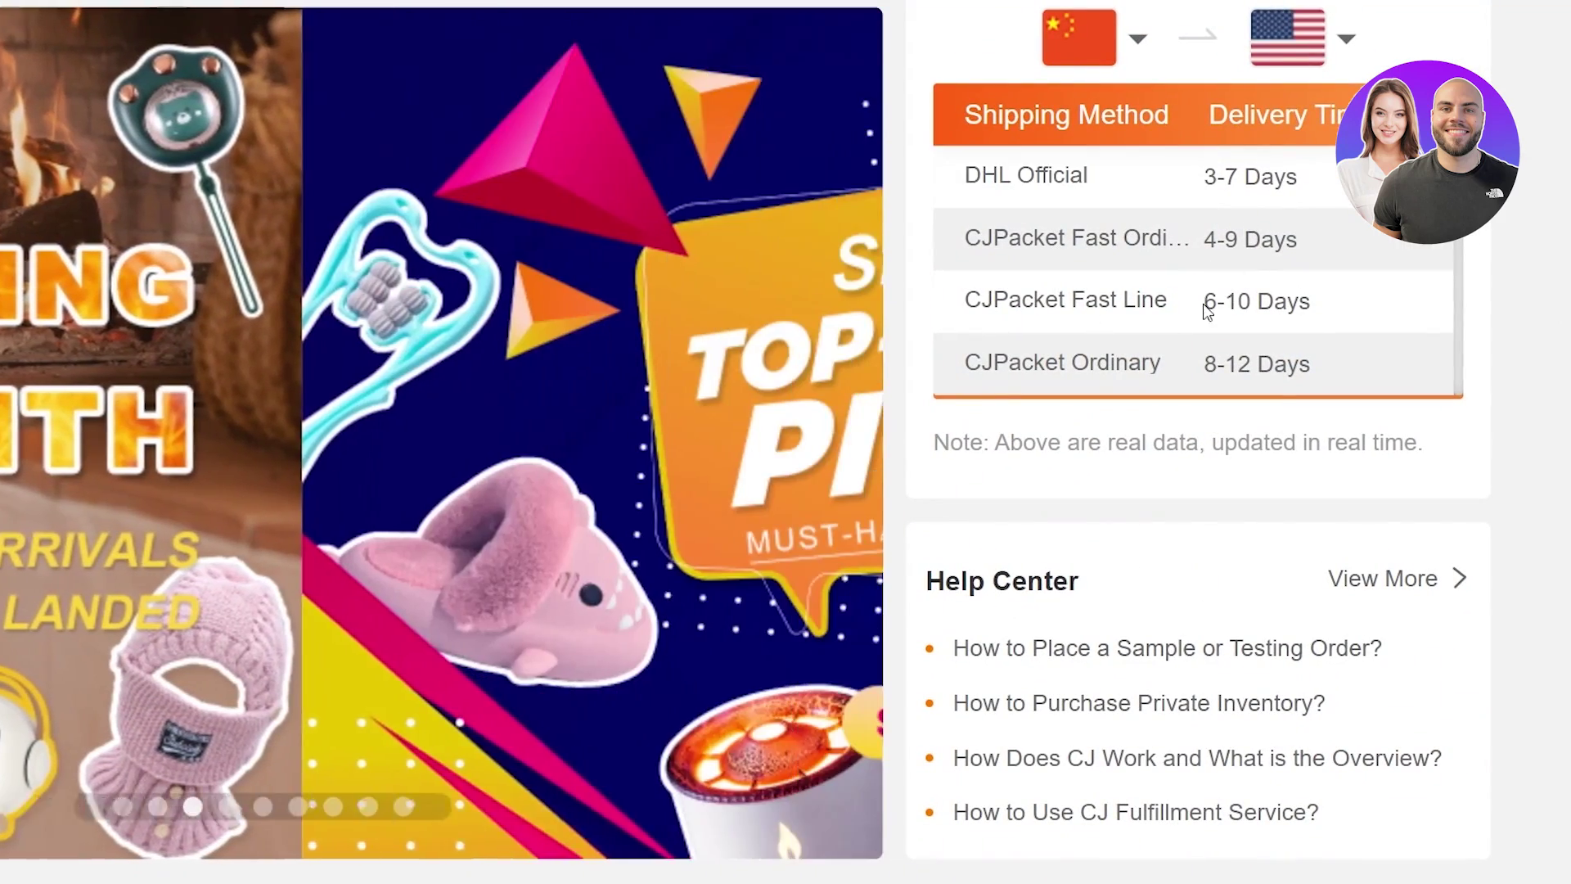
pyautogui.scroll(5, 1203, 302)
pyautogui.scroll(-5, 1437, 568)
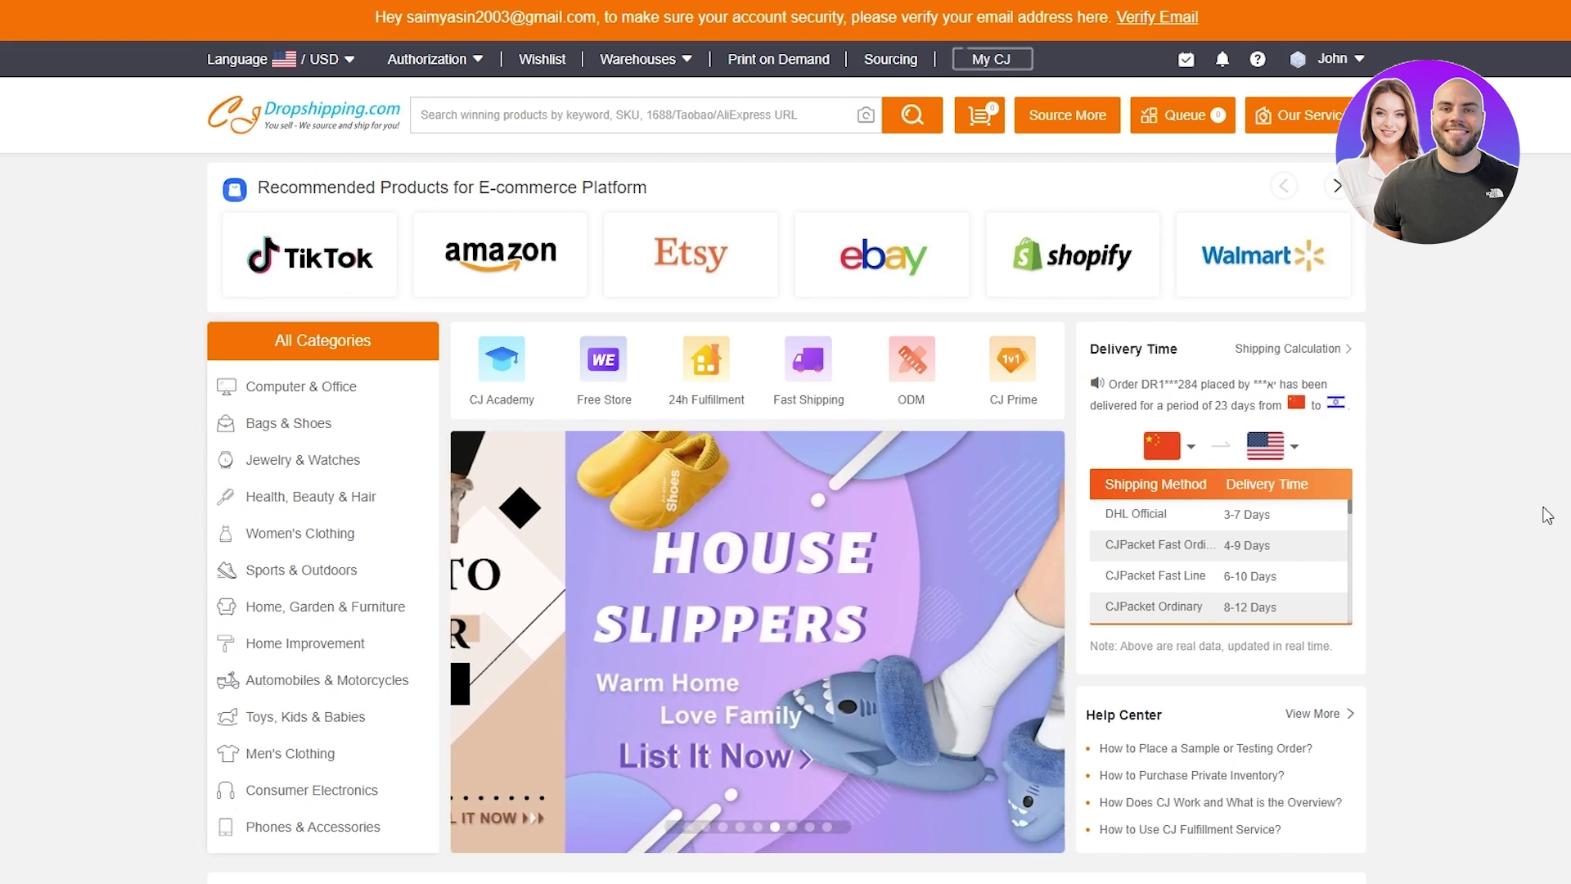
# - Browse the homepage's product sections, including Trending Products, New Products, Video Products and Super Deals
pyautogui.scroll(-5, 1546, 516)
pyautogui.scroll(-3, 1546, 515)
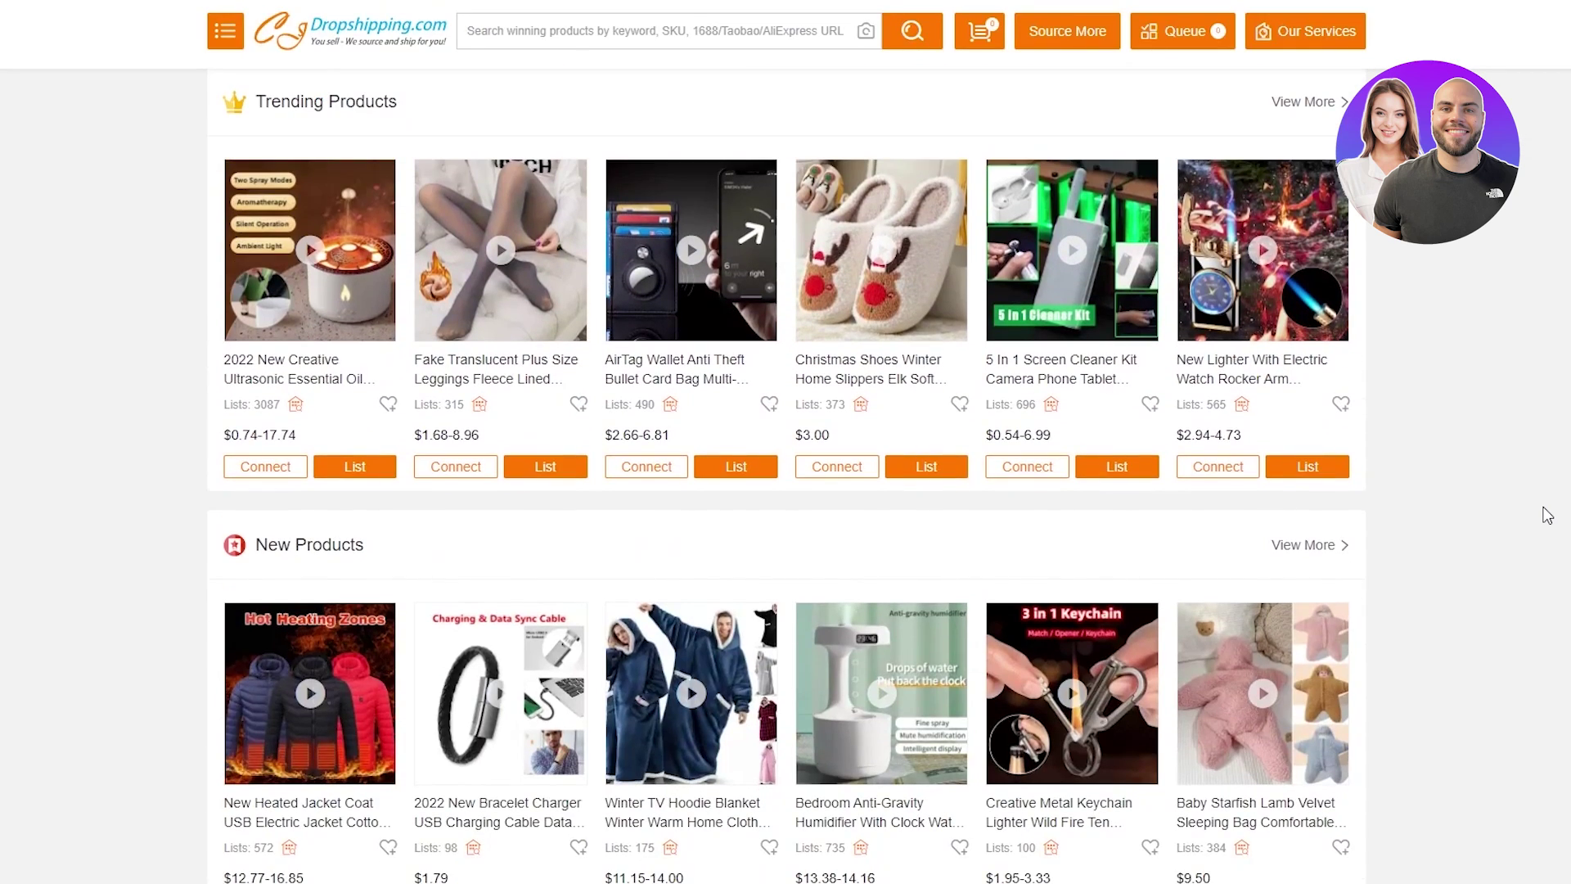
pyautogui.scroll(-3, 1546, 515)
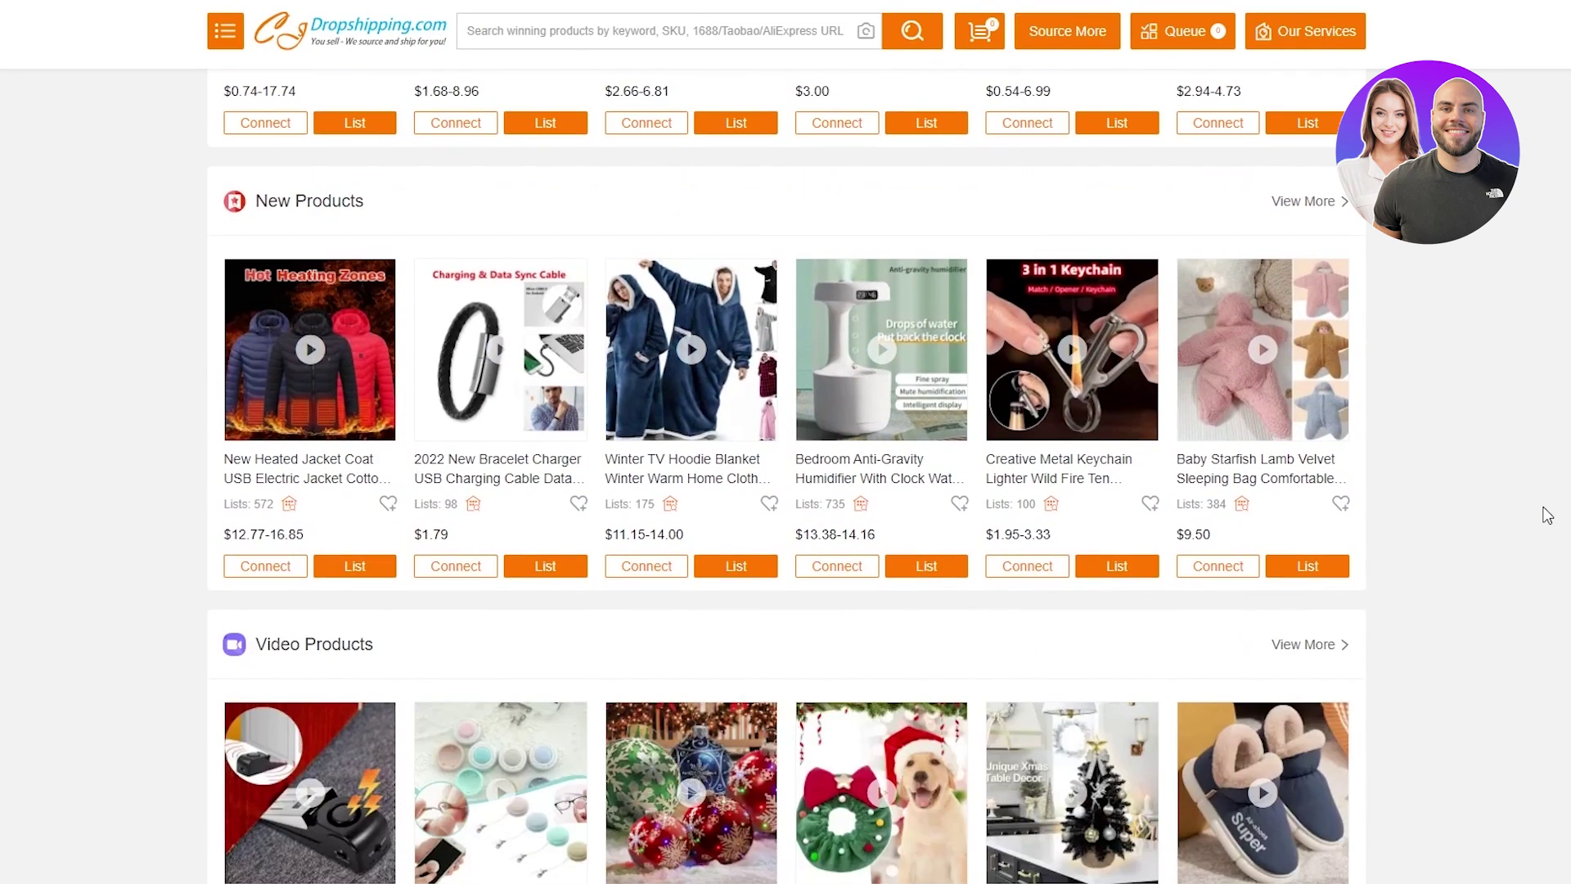
pyautogui.scroll(-3, 1546, 516)
pyautogui.scroll(3, 1547, 515)
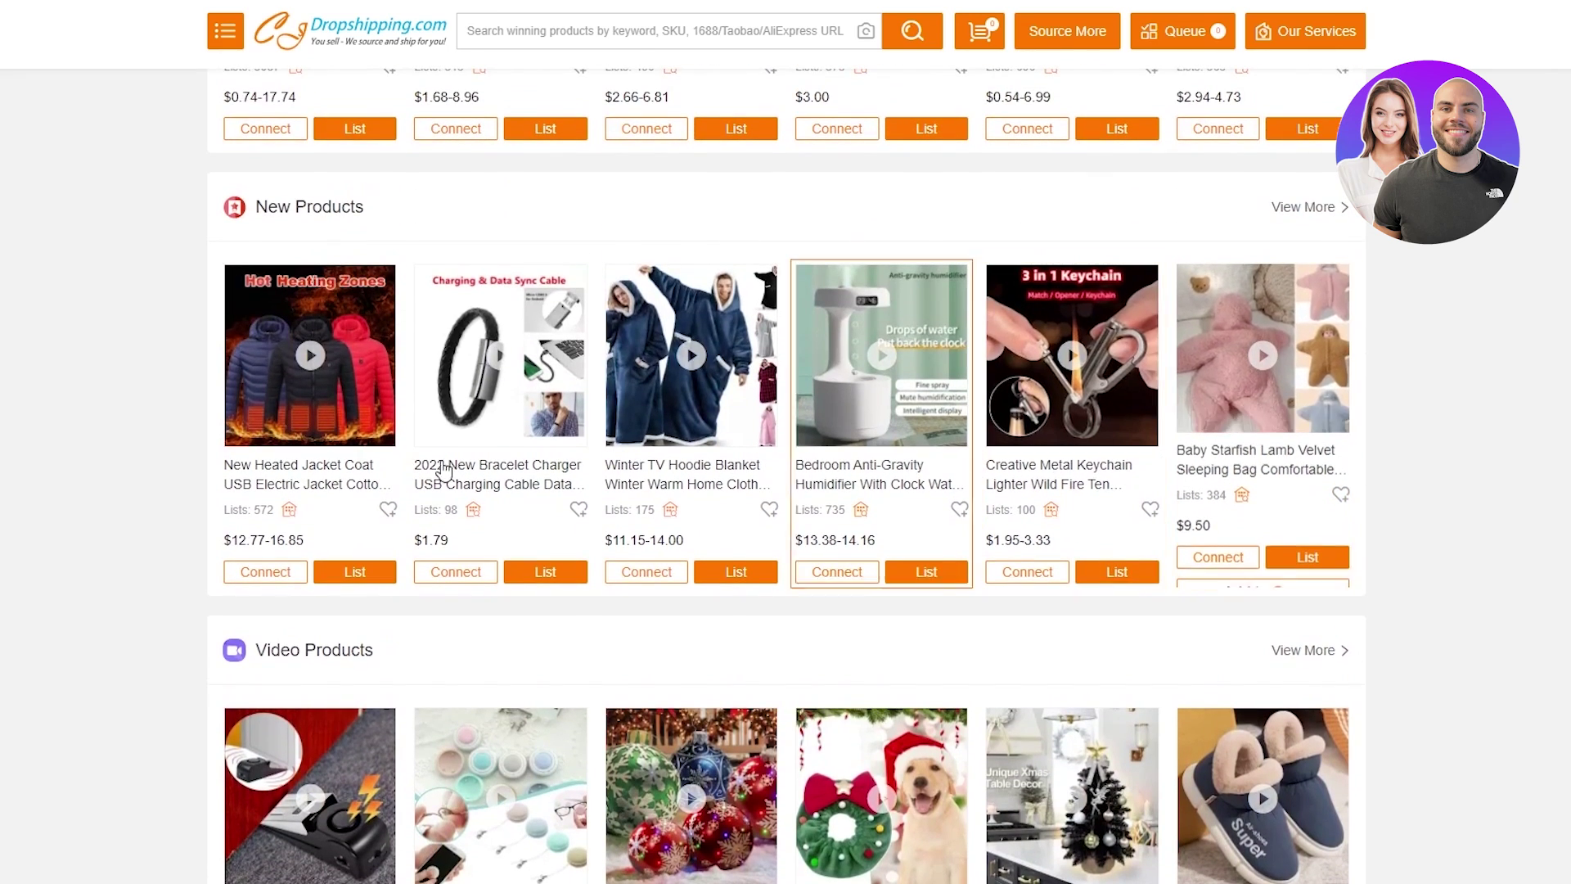
pyautogui.scroll(-5, 592, 834)
pyautogui.scroll(-5, 592, 834)
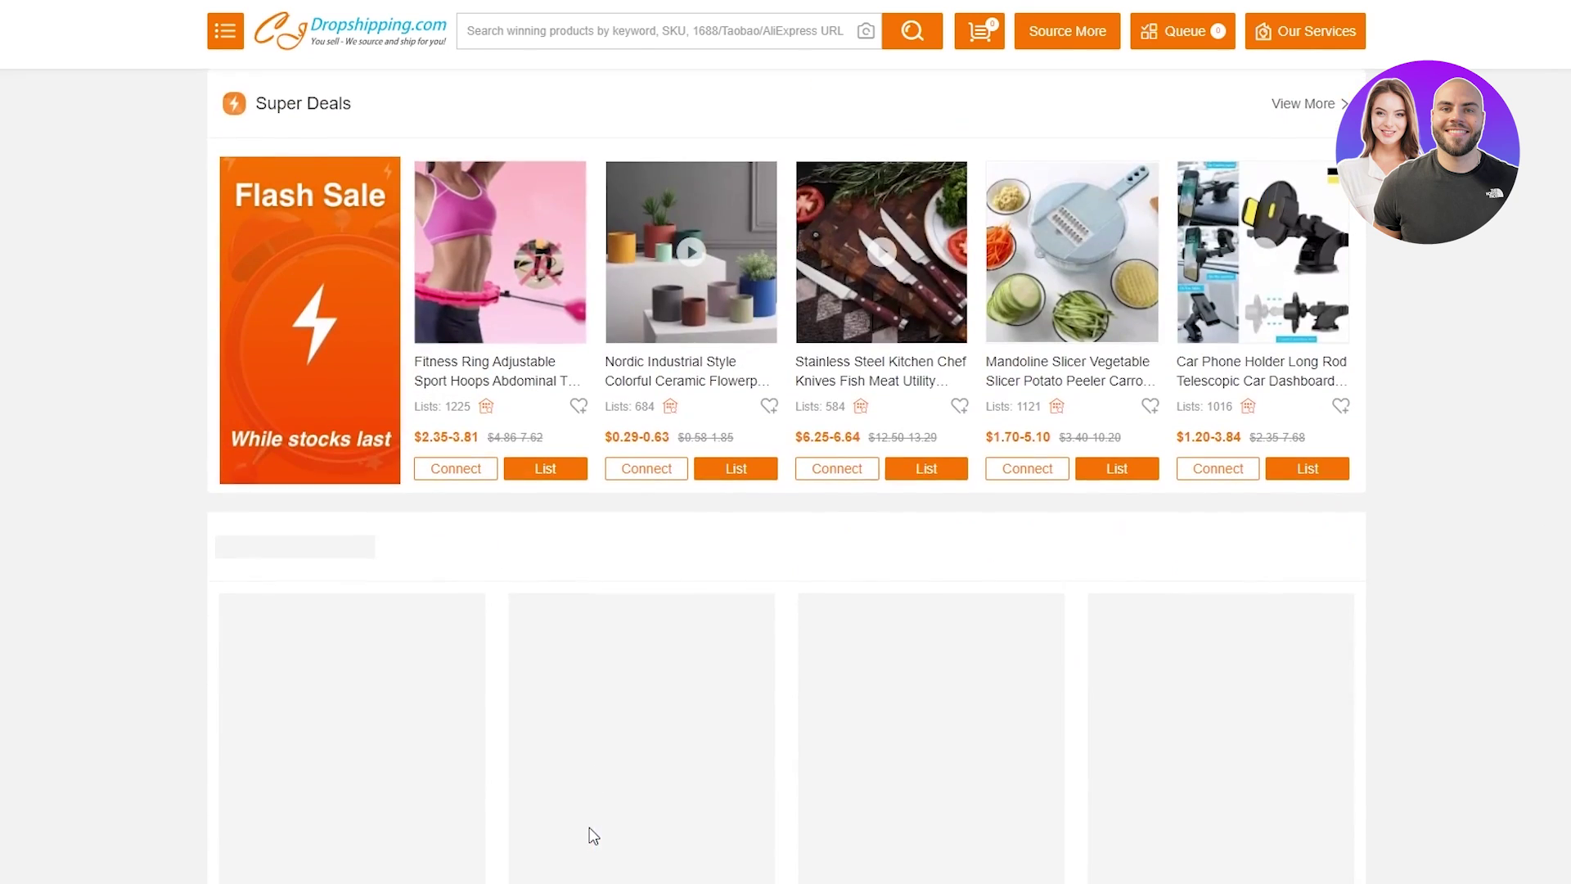
pyautogui.scroll(-2, 969, 485)
pyautogui.scroll(-3, 969, 485)
pyautogui.scroll(15, 967, 484)
pyautogui.scroll(-5, 620, 494)
# - Start connecting the trending AirTag Wallet product to a store and dismiss the assistant pop-up
pyautogui.moveTo(693, 196)
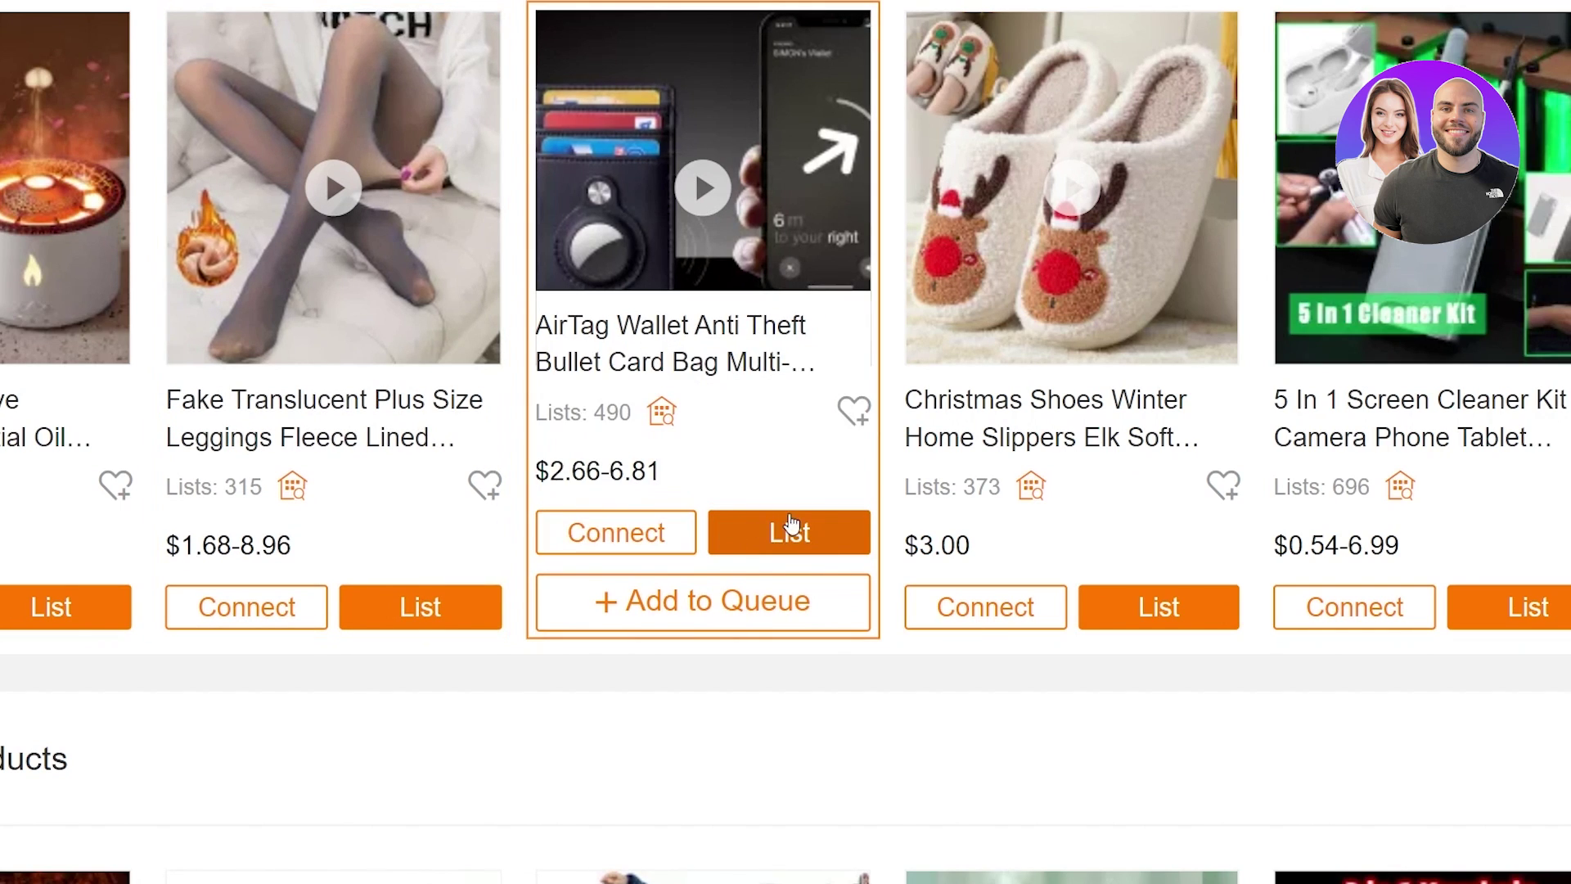
pyautogui.click(577, 560)
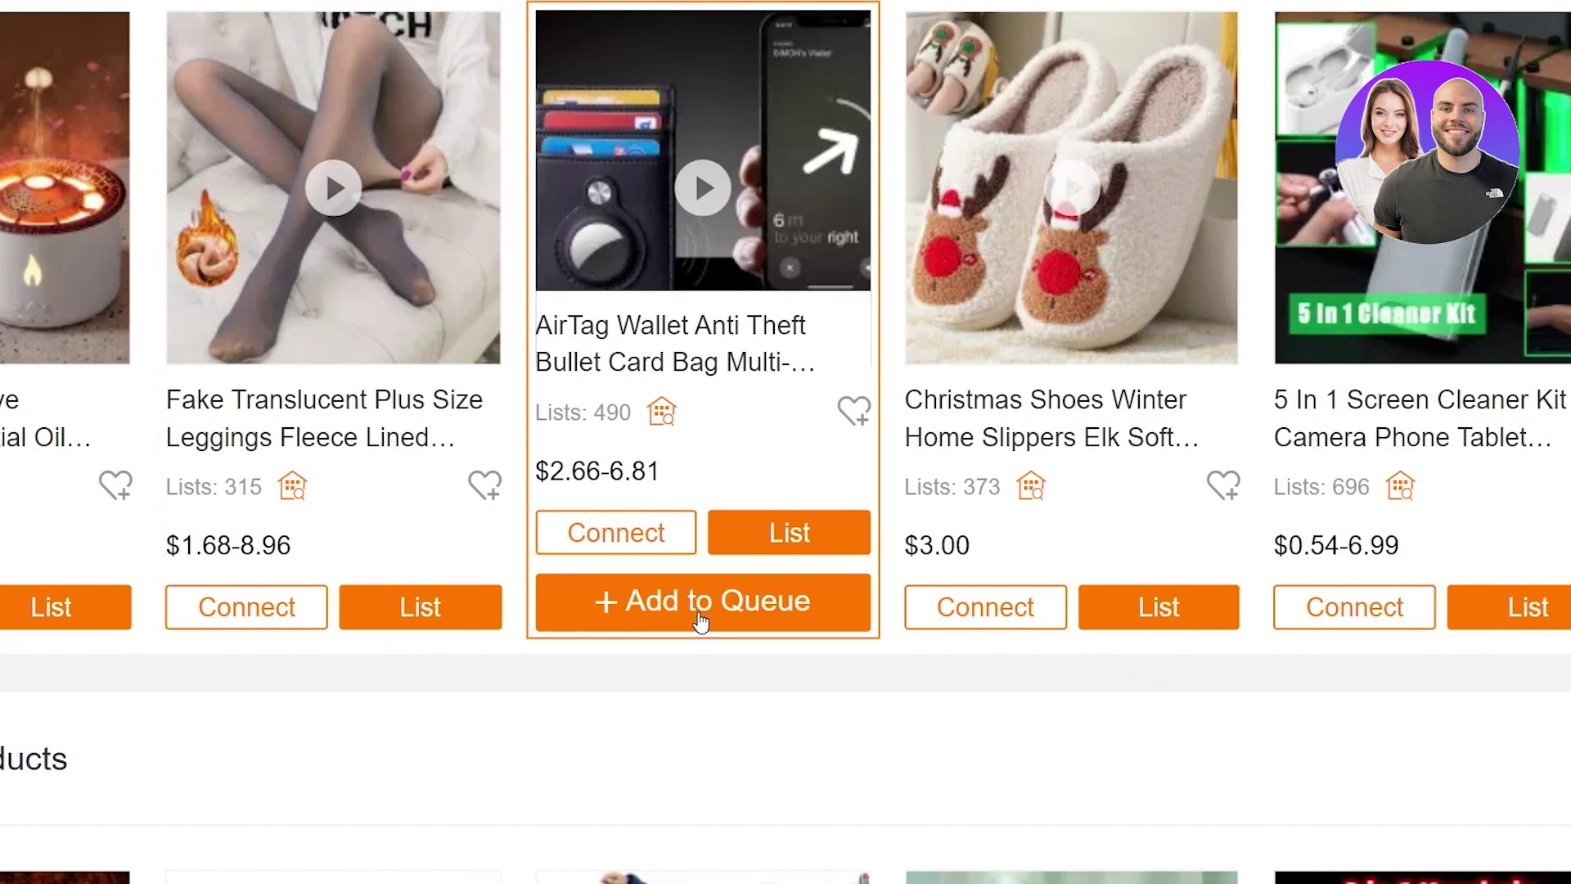
pyautogui.click(621, 533)
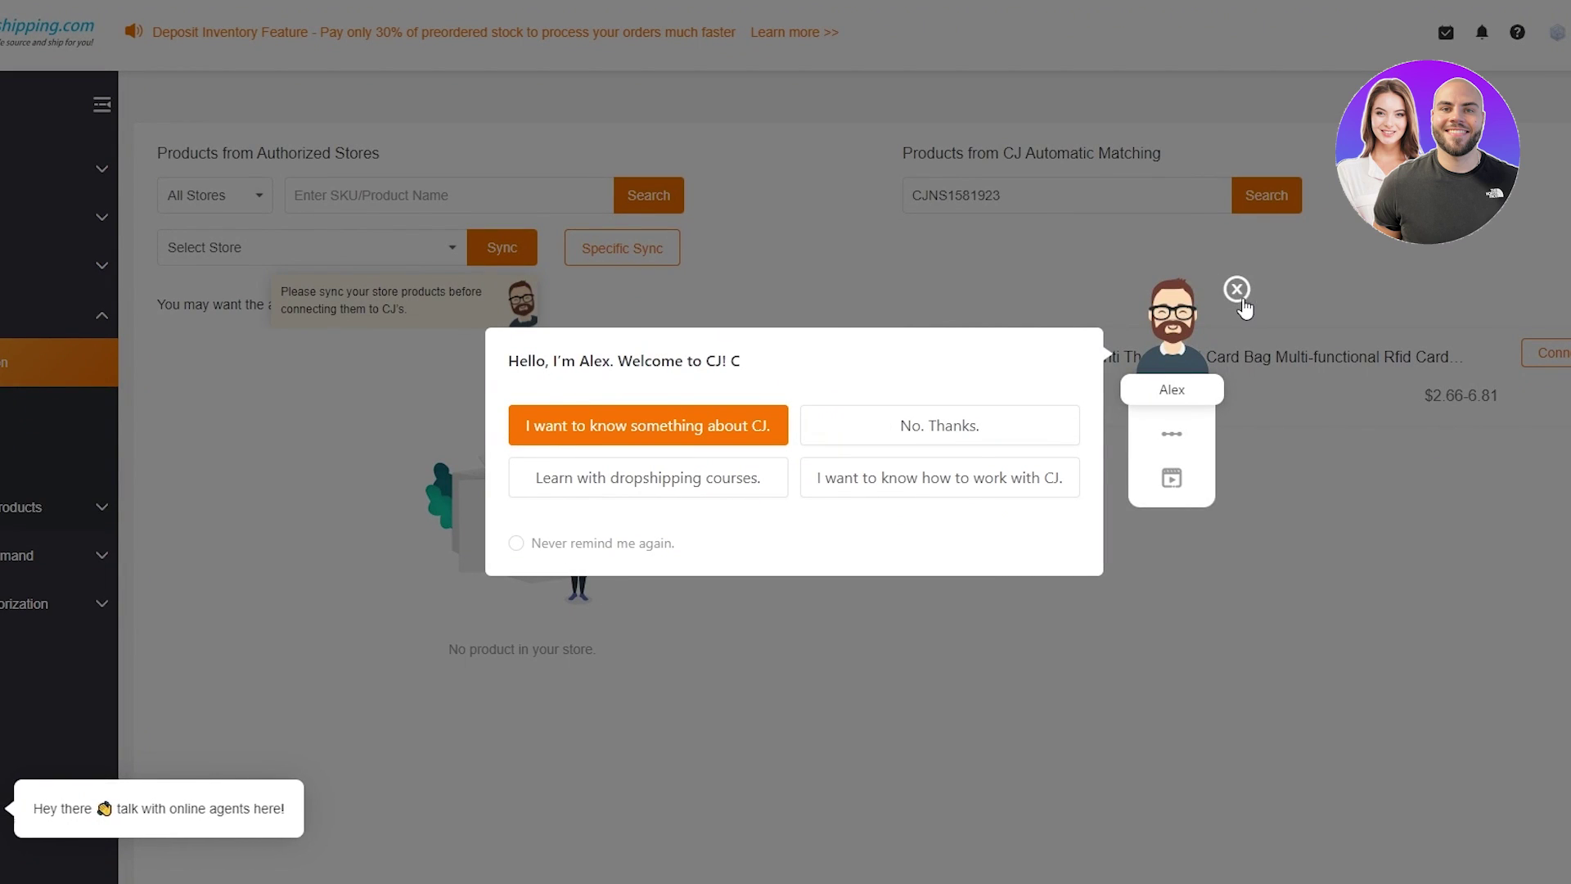
pyautogui.click(1236, 289)
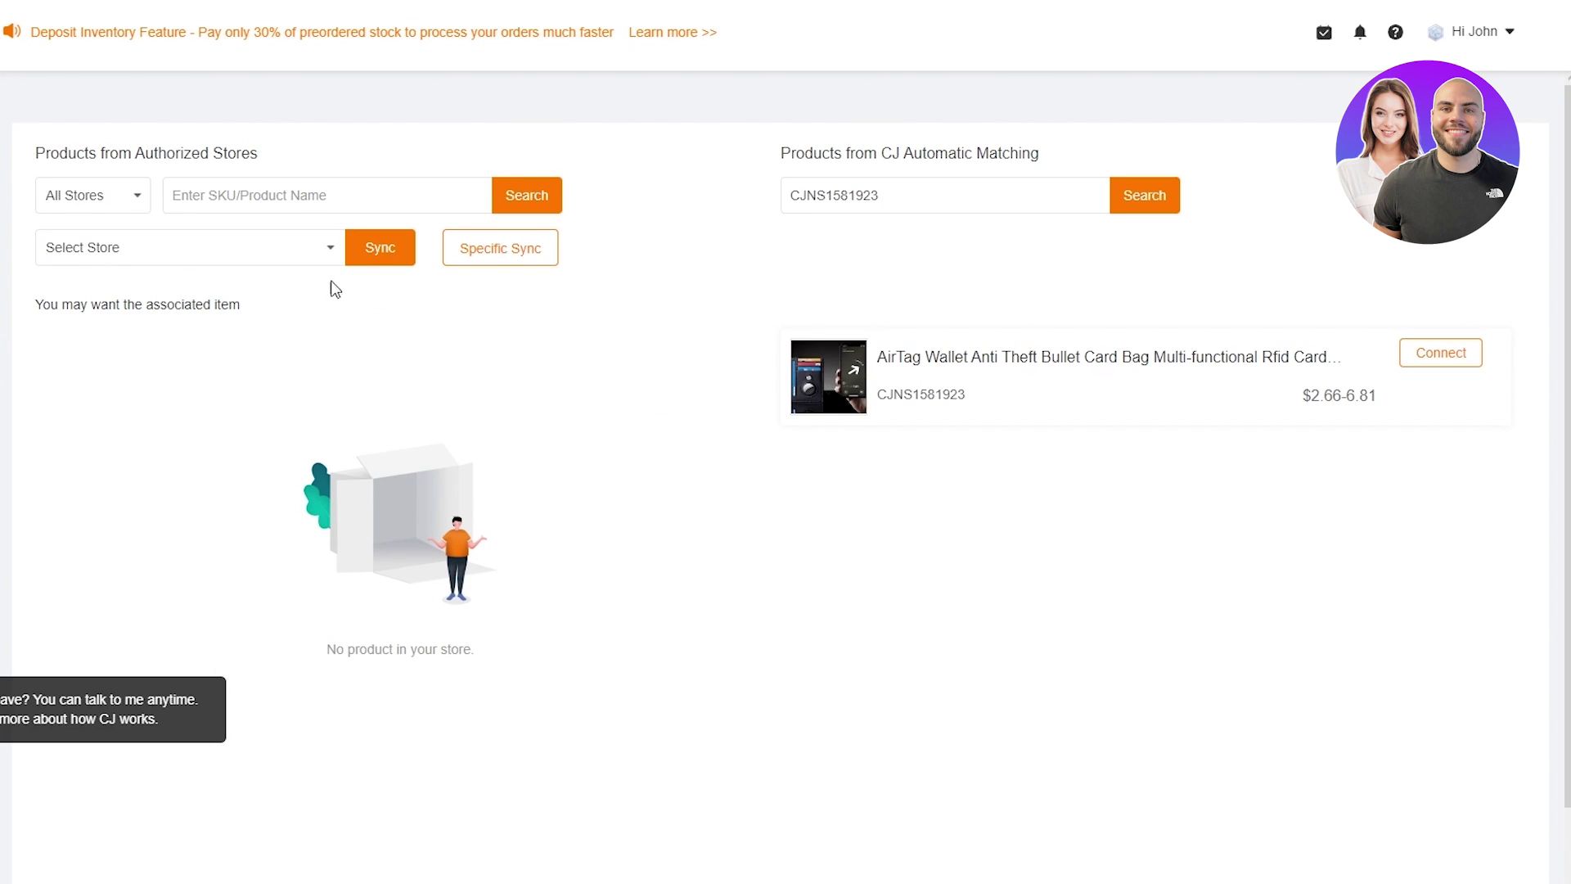
# - Look over the authorized-store product search, the matched AirTag Wallet entry and the list of stores to sync
pyautogui.click(297, 199)
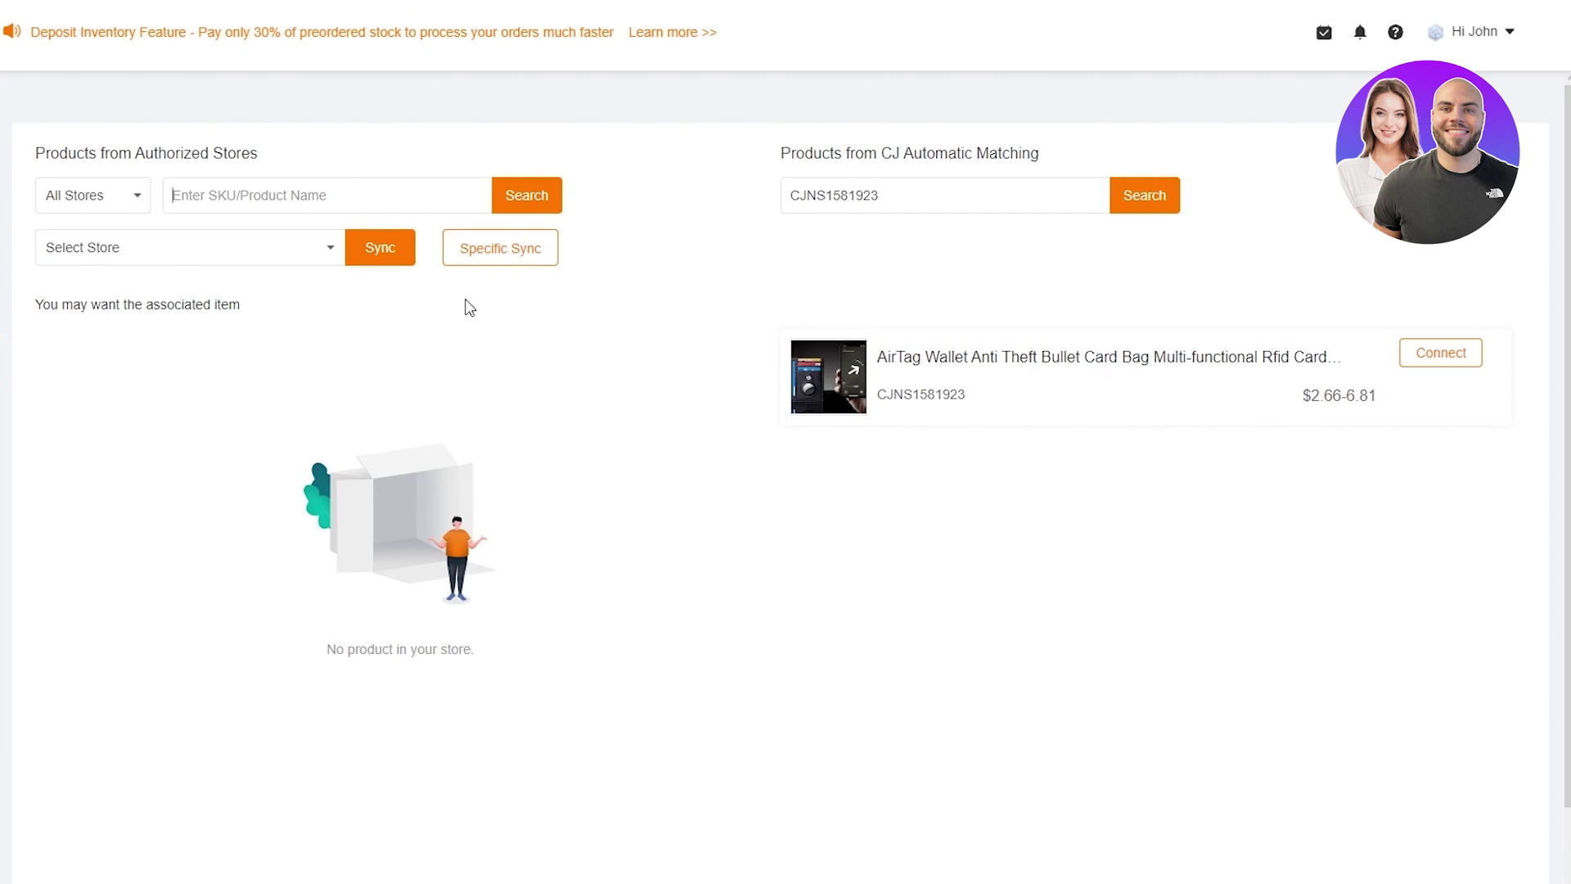
pyautogui.doubleClick(891, 394)
pyautogui.click(954, 354)
pyautogui.click(292, 253)
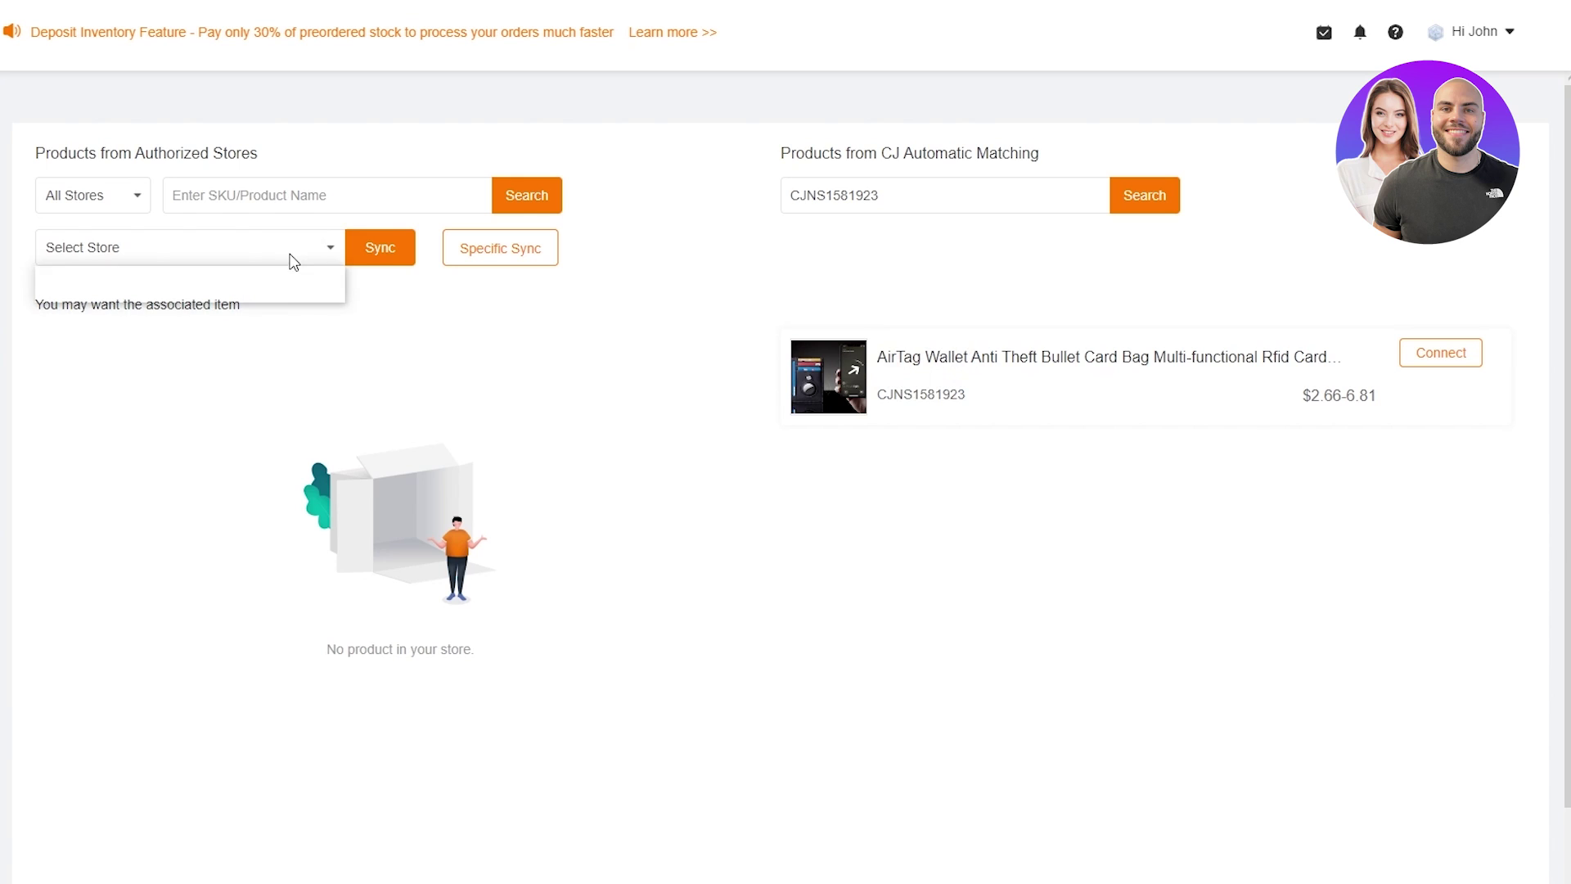
pyautogui.click(243, 262)
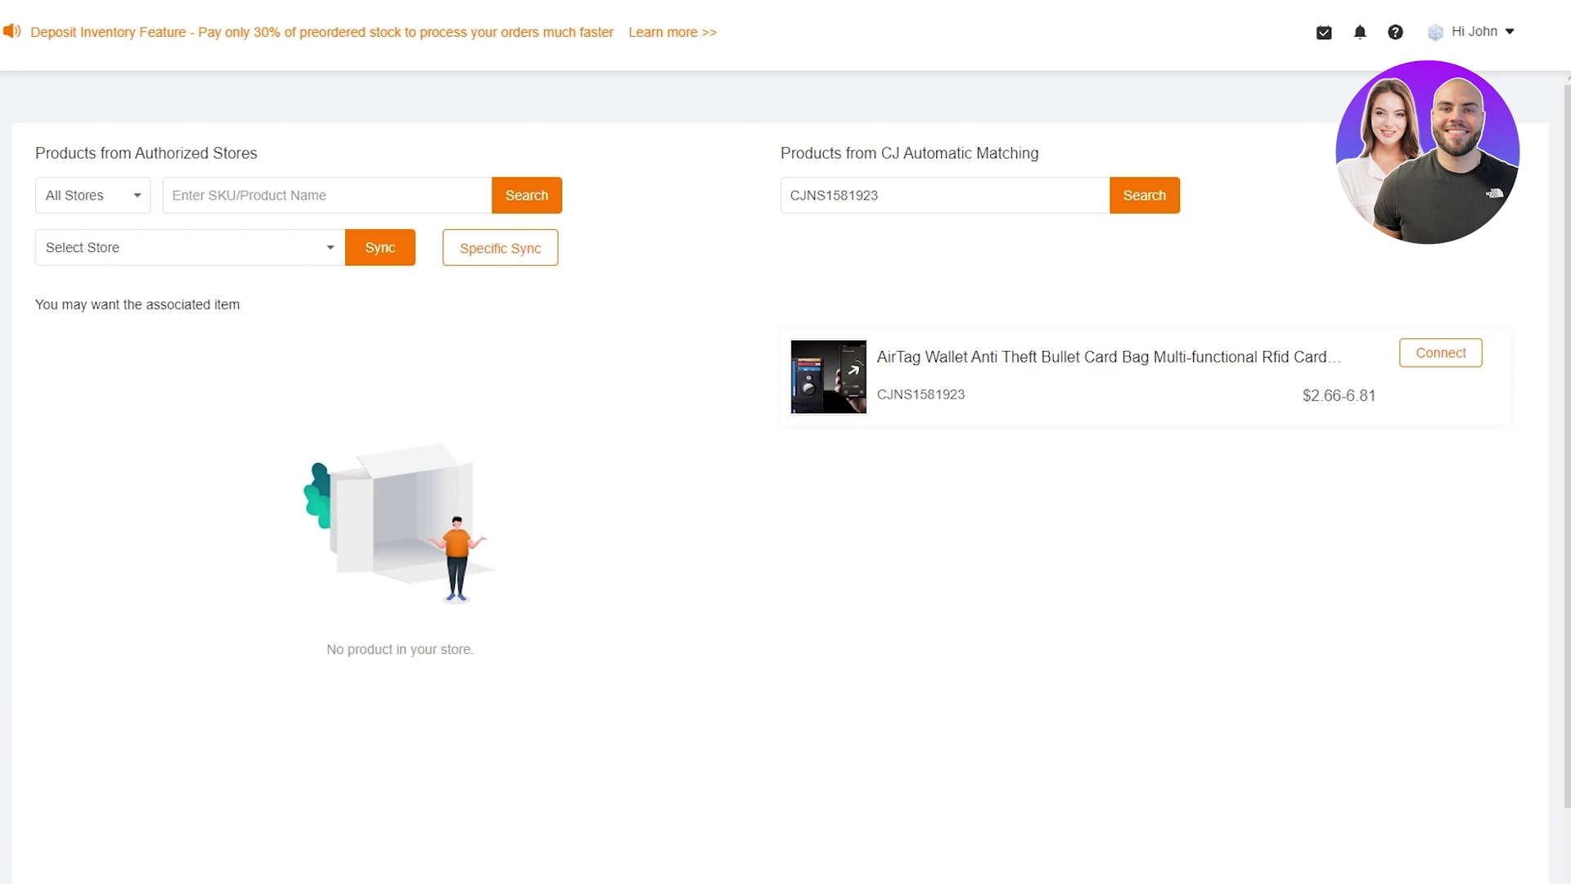
# - Choose the authorized Shopify store, sync its products and hide the sync progress dialog
pyautogui.click(238, 247)
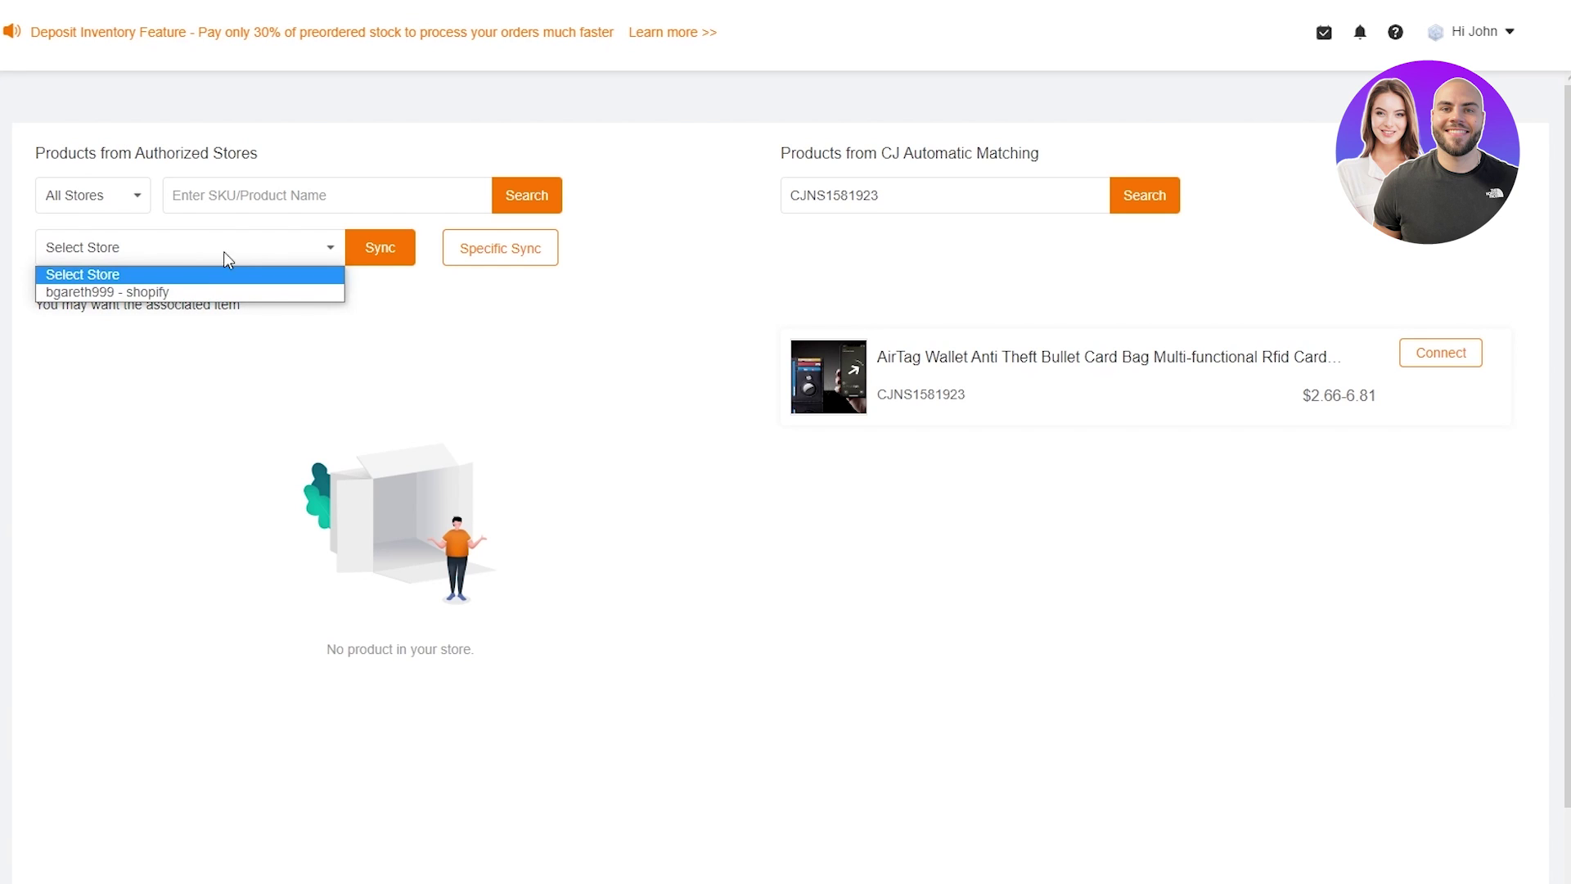
pyautogui.click(154, 344)
pyautogui.click(215, 261)
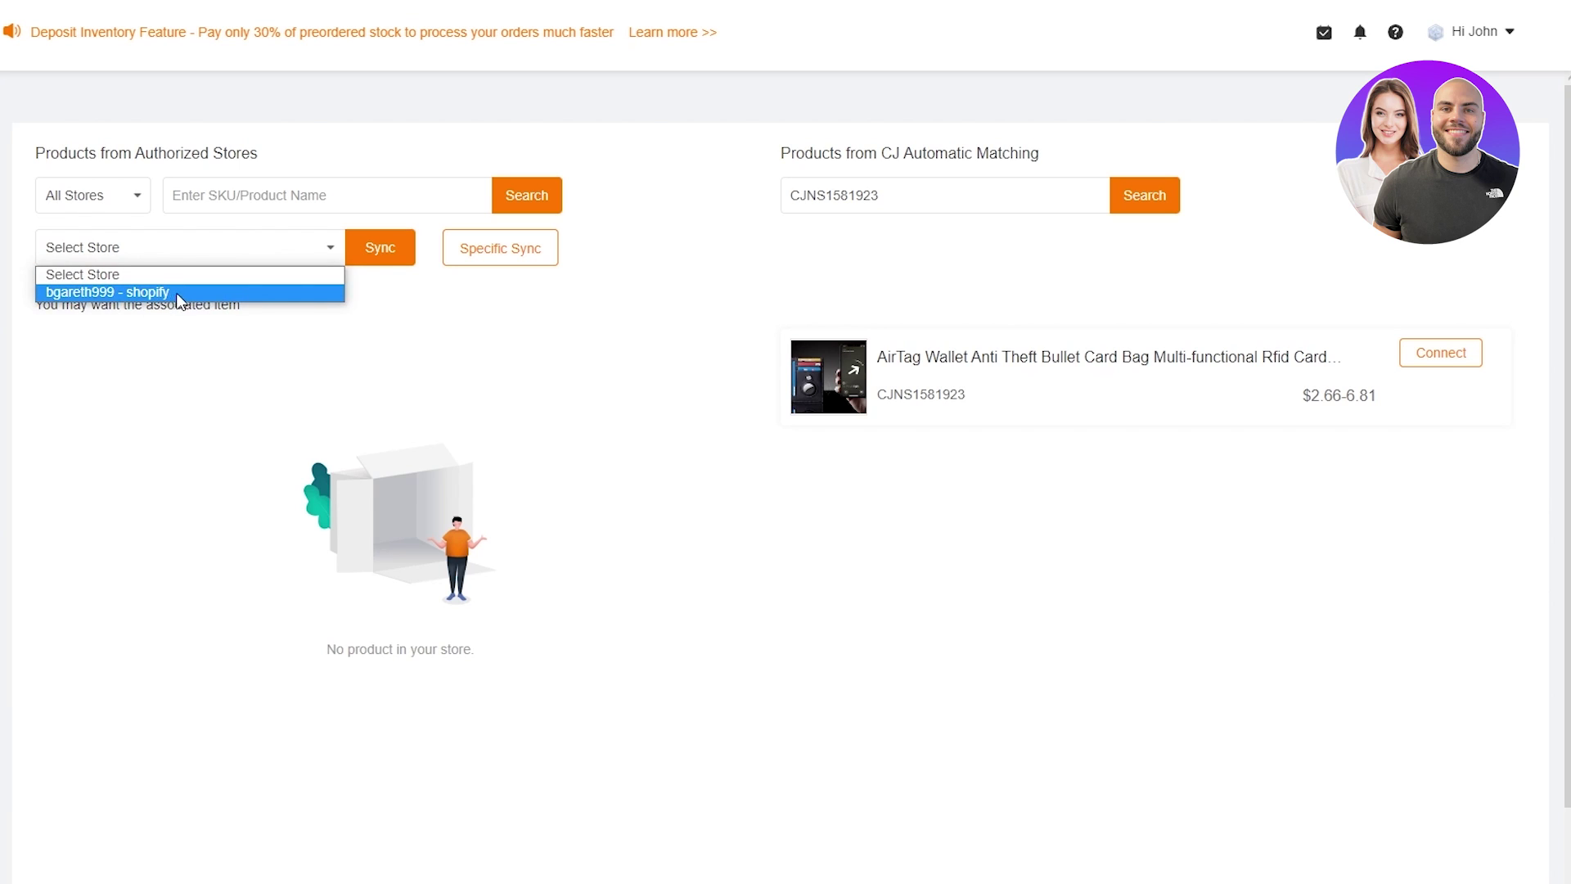
pyautogui.click(202, 382)
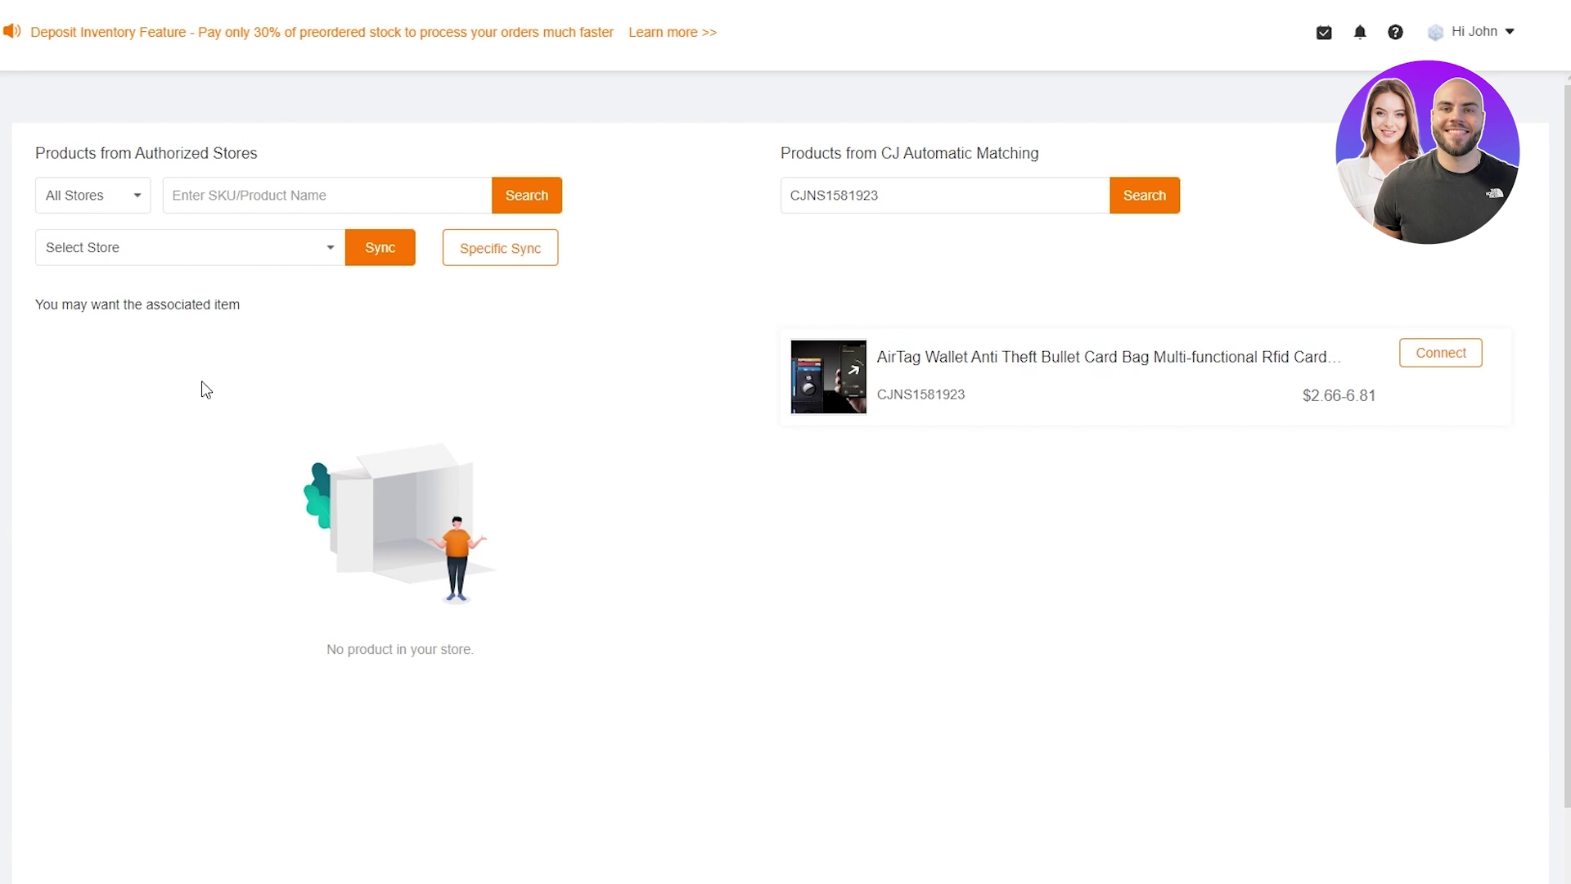
pyautogui.click(218, 261)
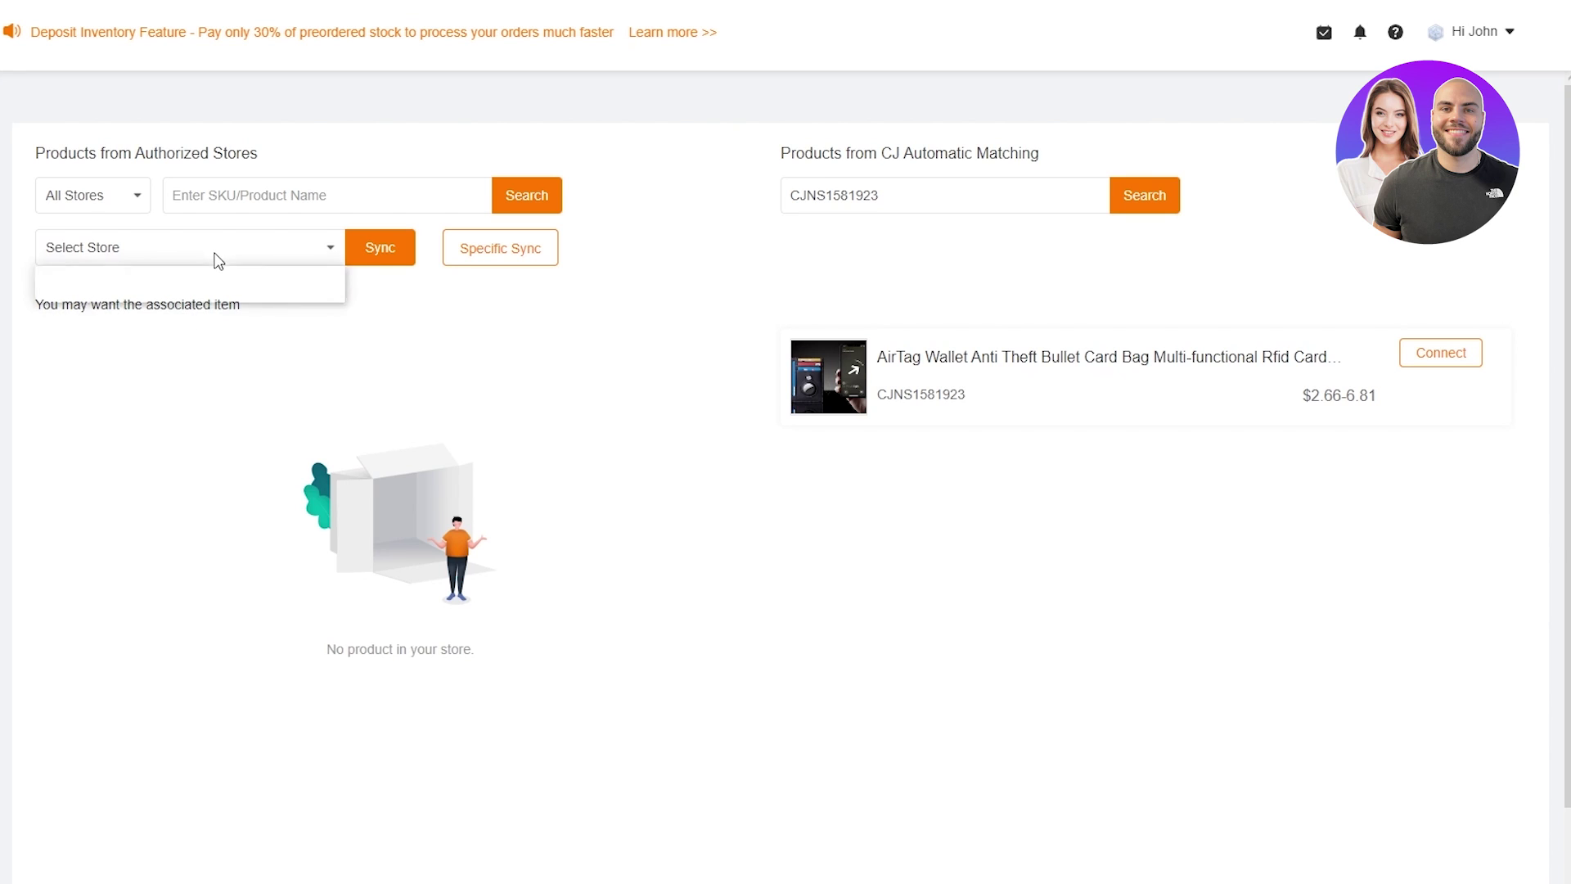
pyautogui.click(153, 293)
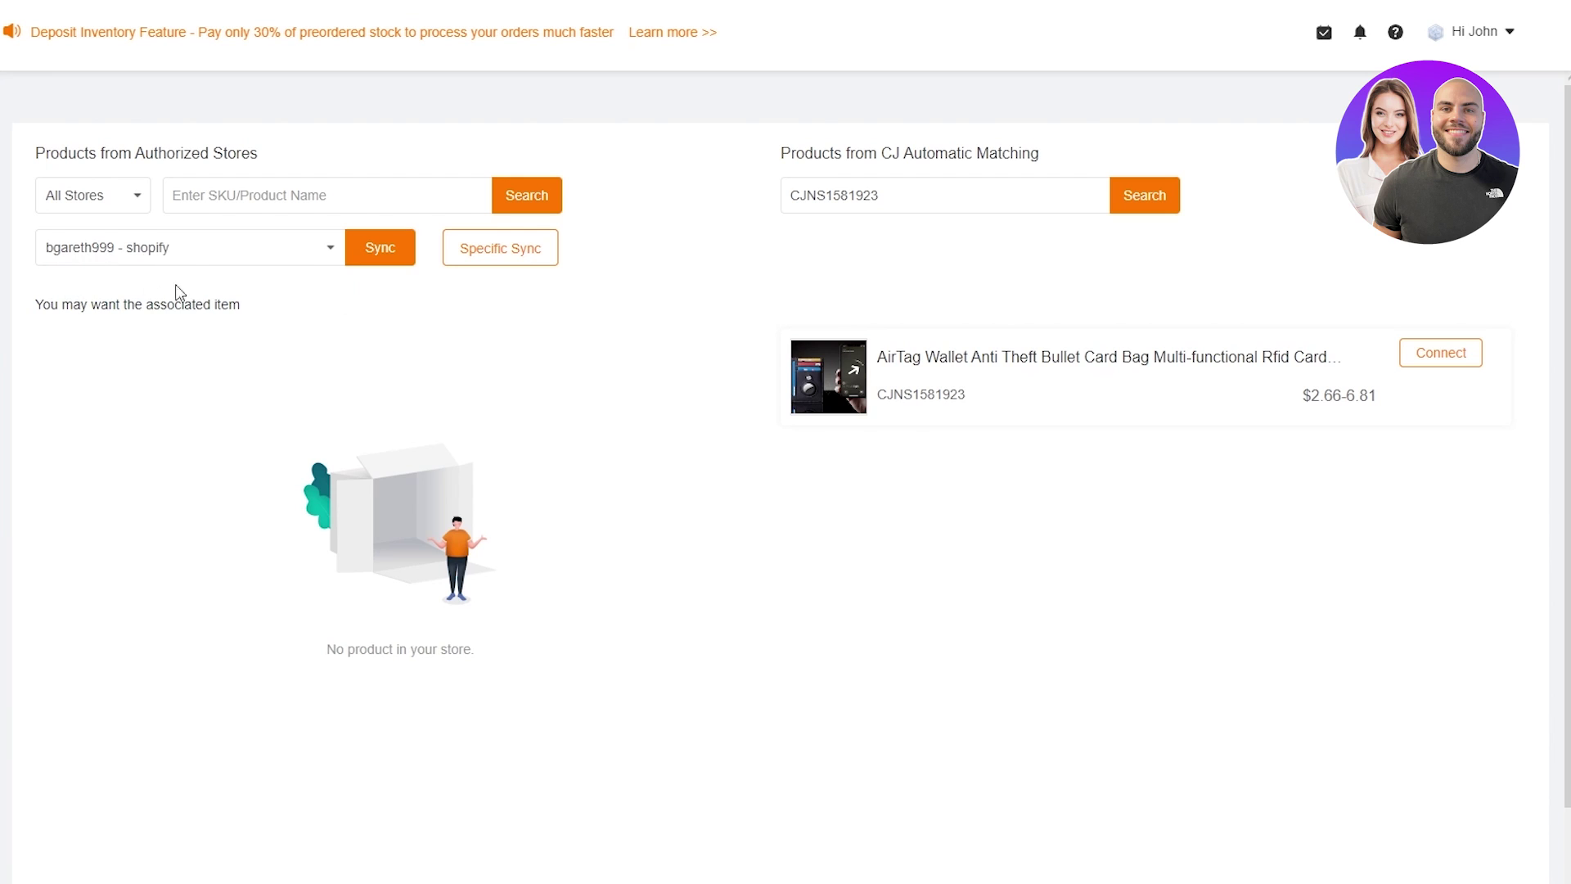
pyautogui.click(392, 252)
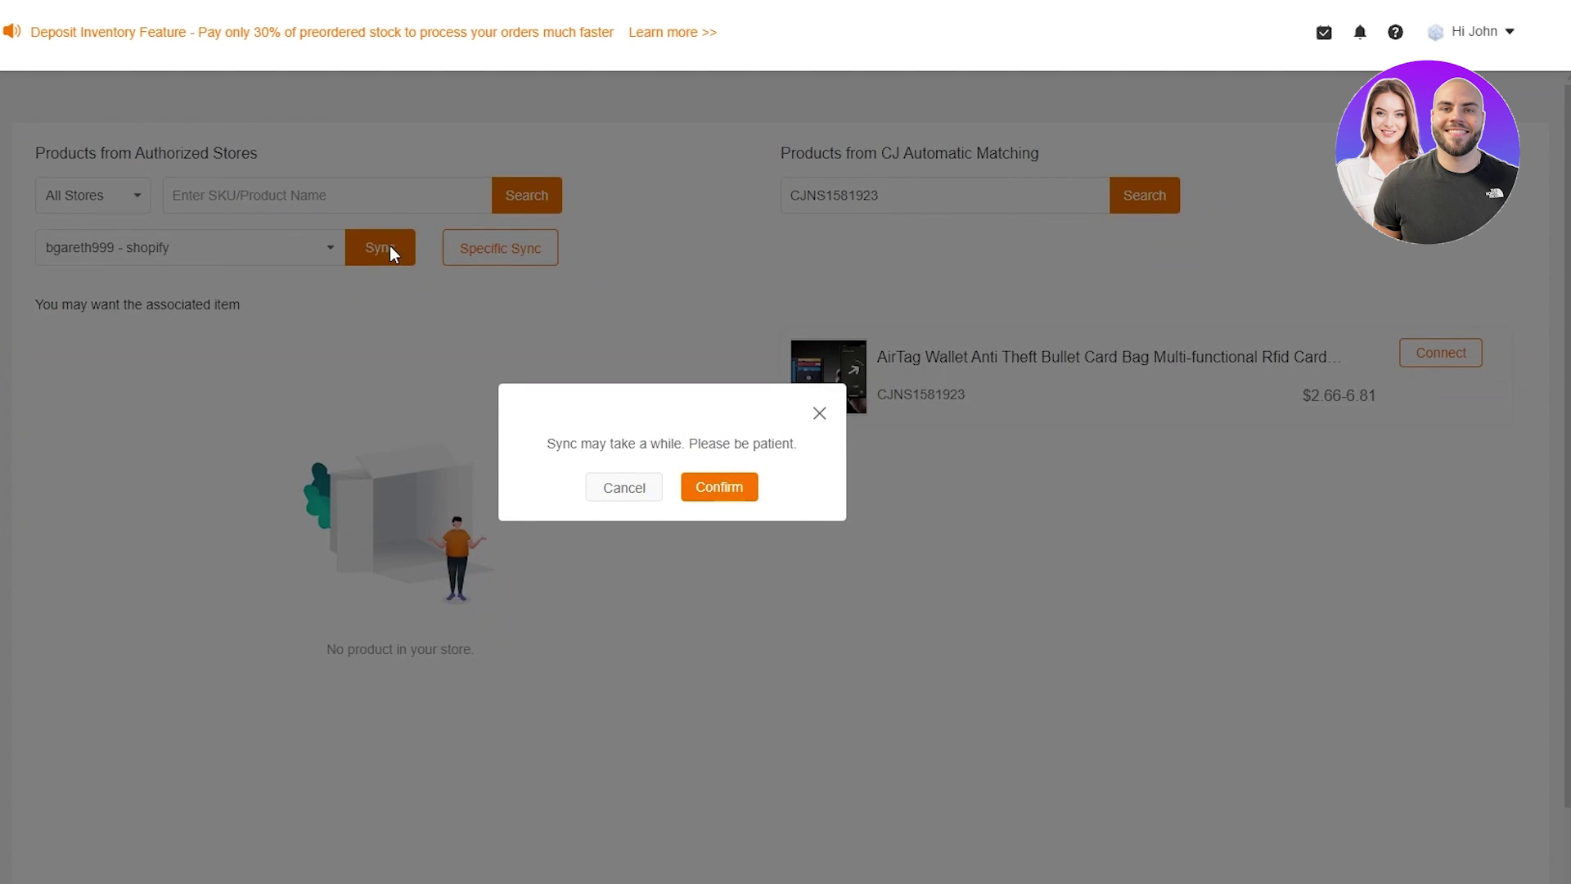
pyautogui.click(730, 489)
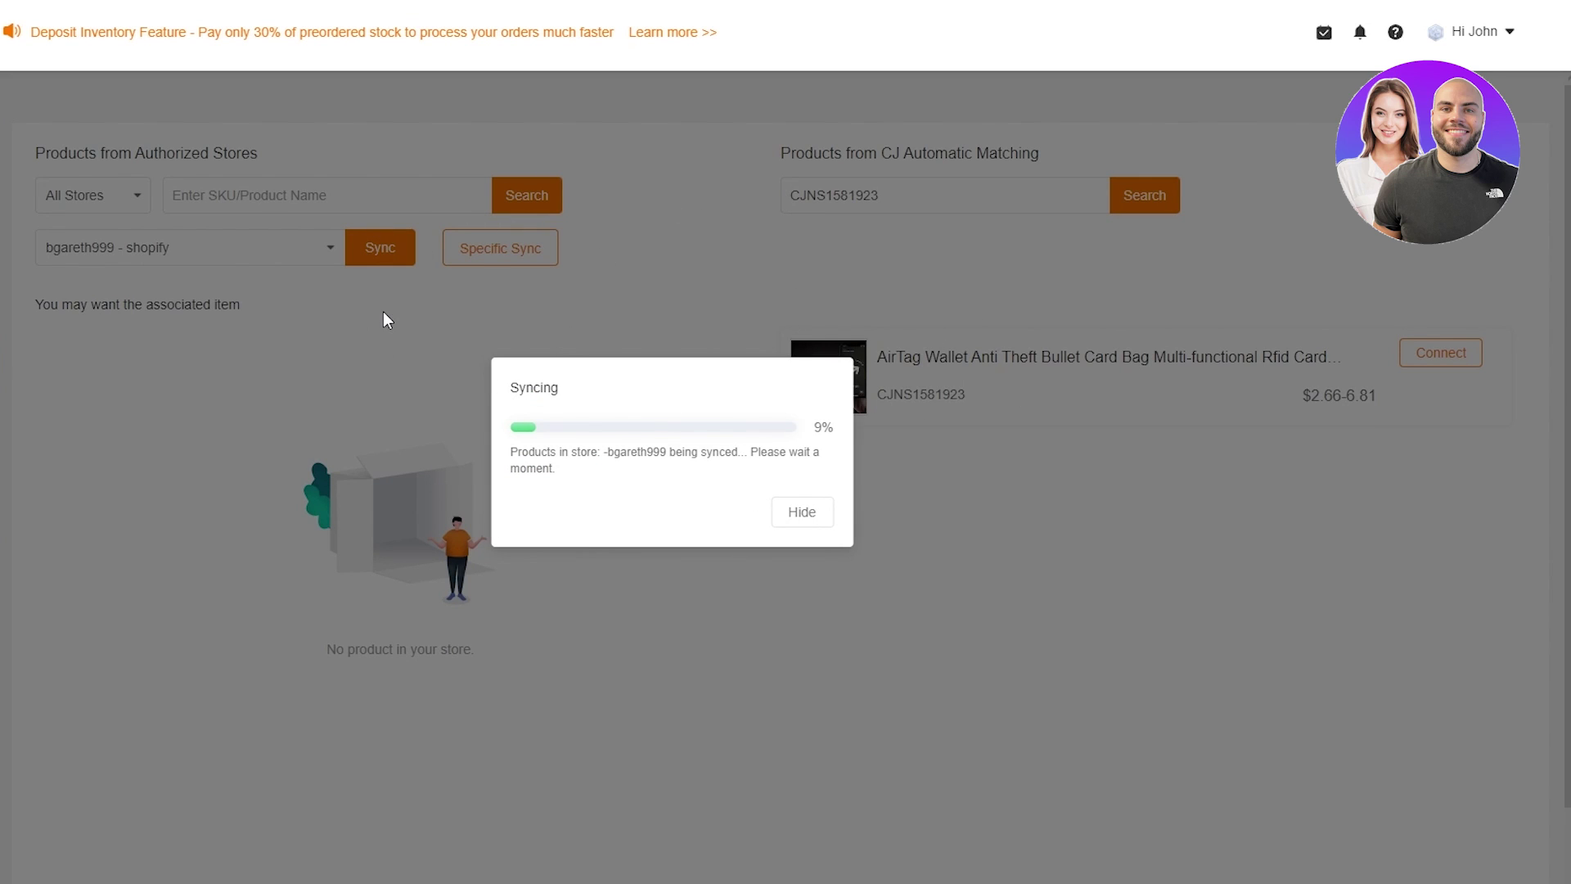
pyautogui.click(802, 511)
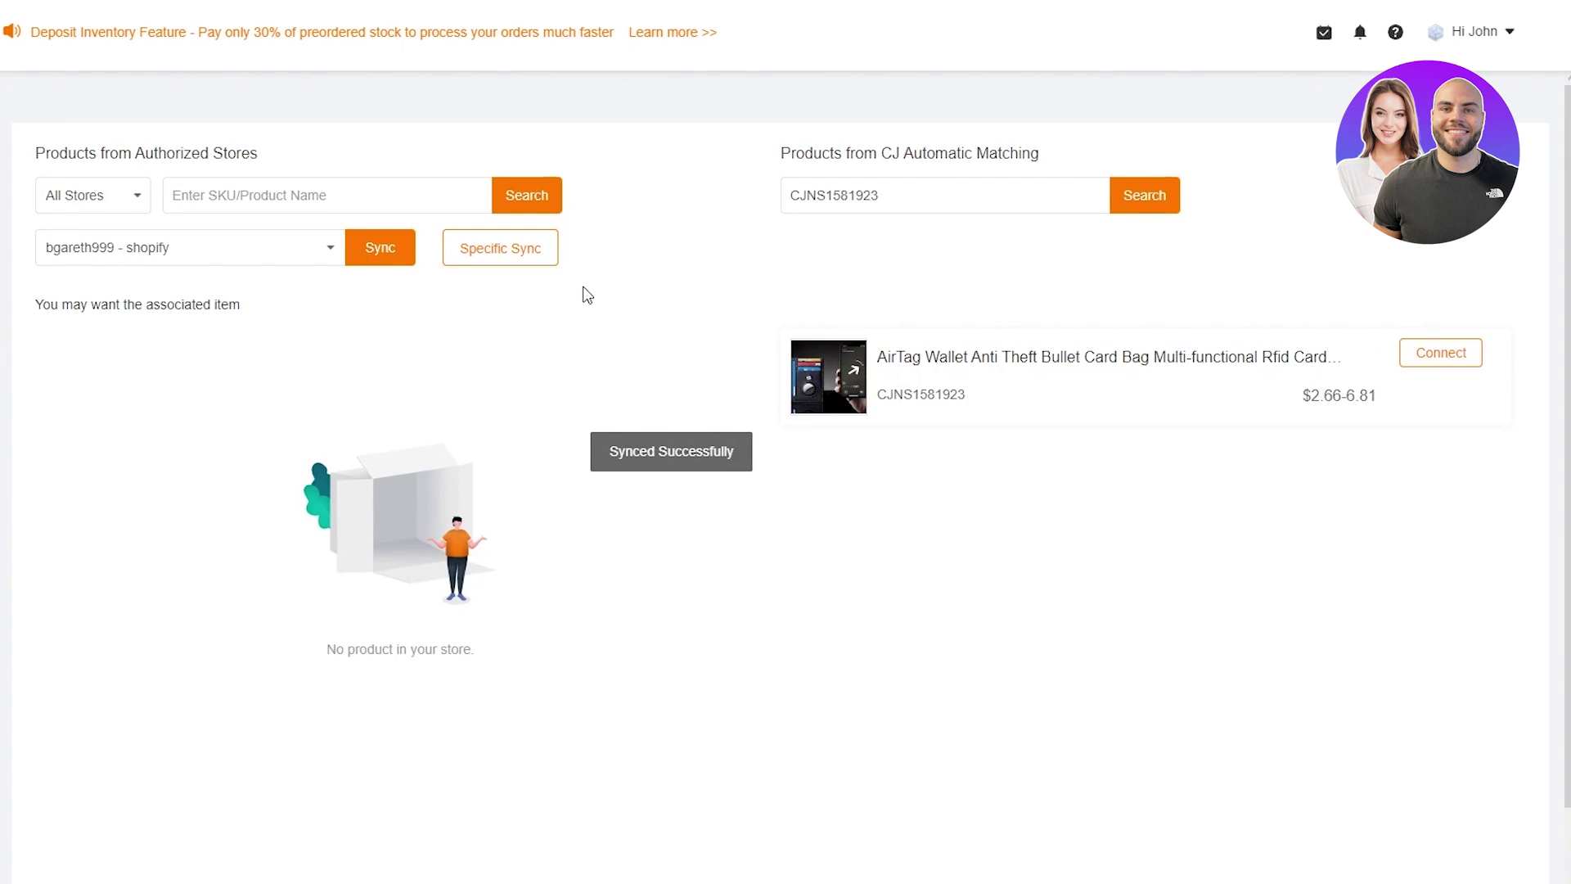
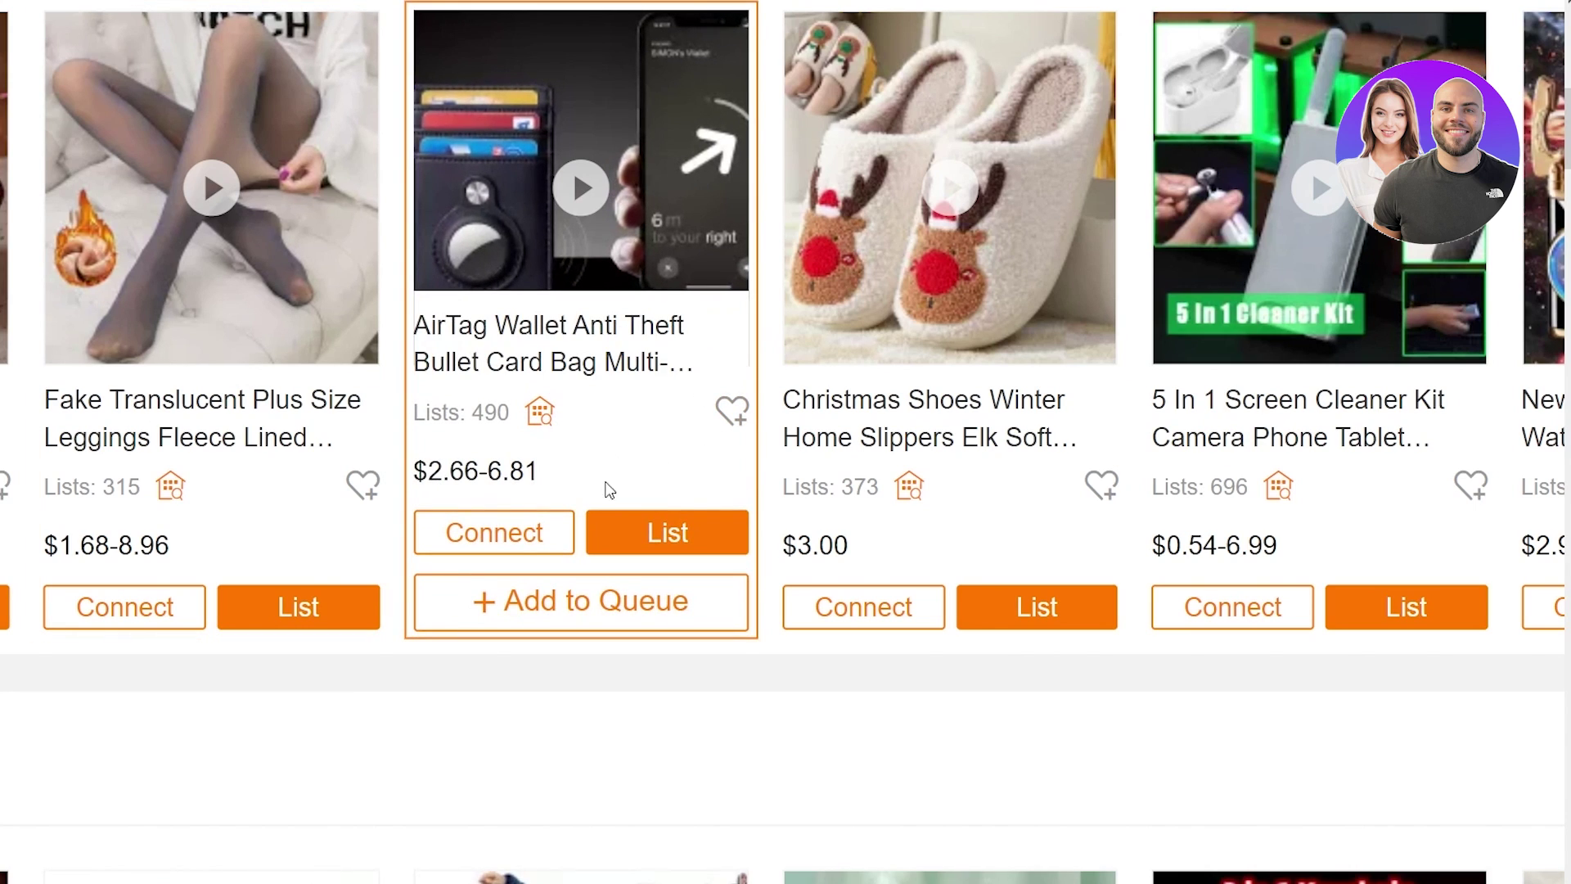
# - Start listing the trending AirTag Wallet, check its China Warehouse shipping origin and select the authorized Shopify store
pyautogui.click(637, 533)
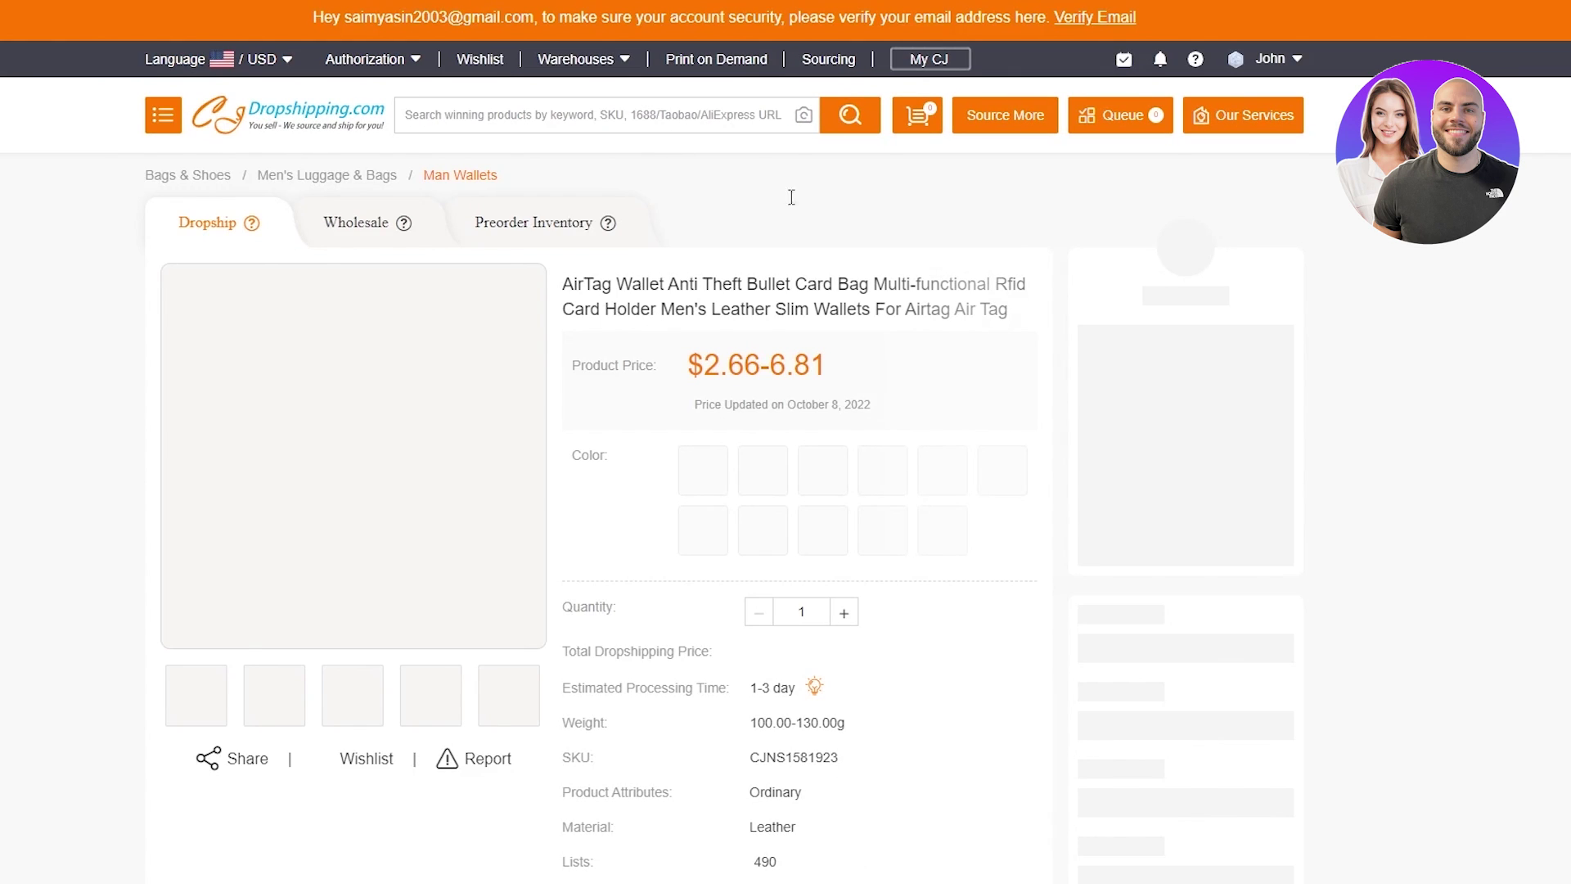
pyautogui.scroll(-5, 856, 445)
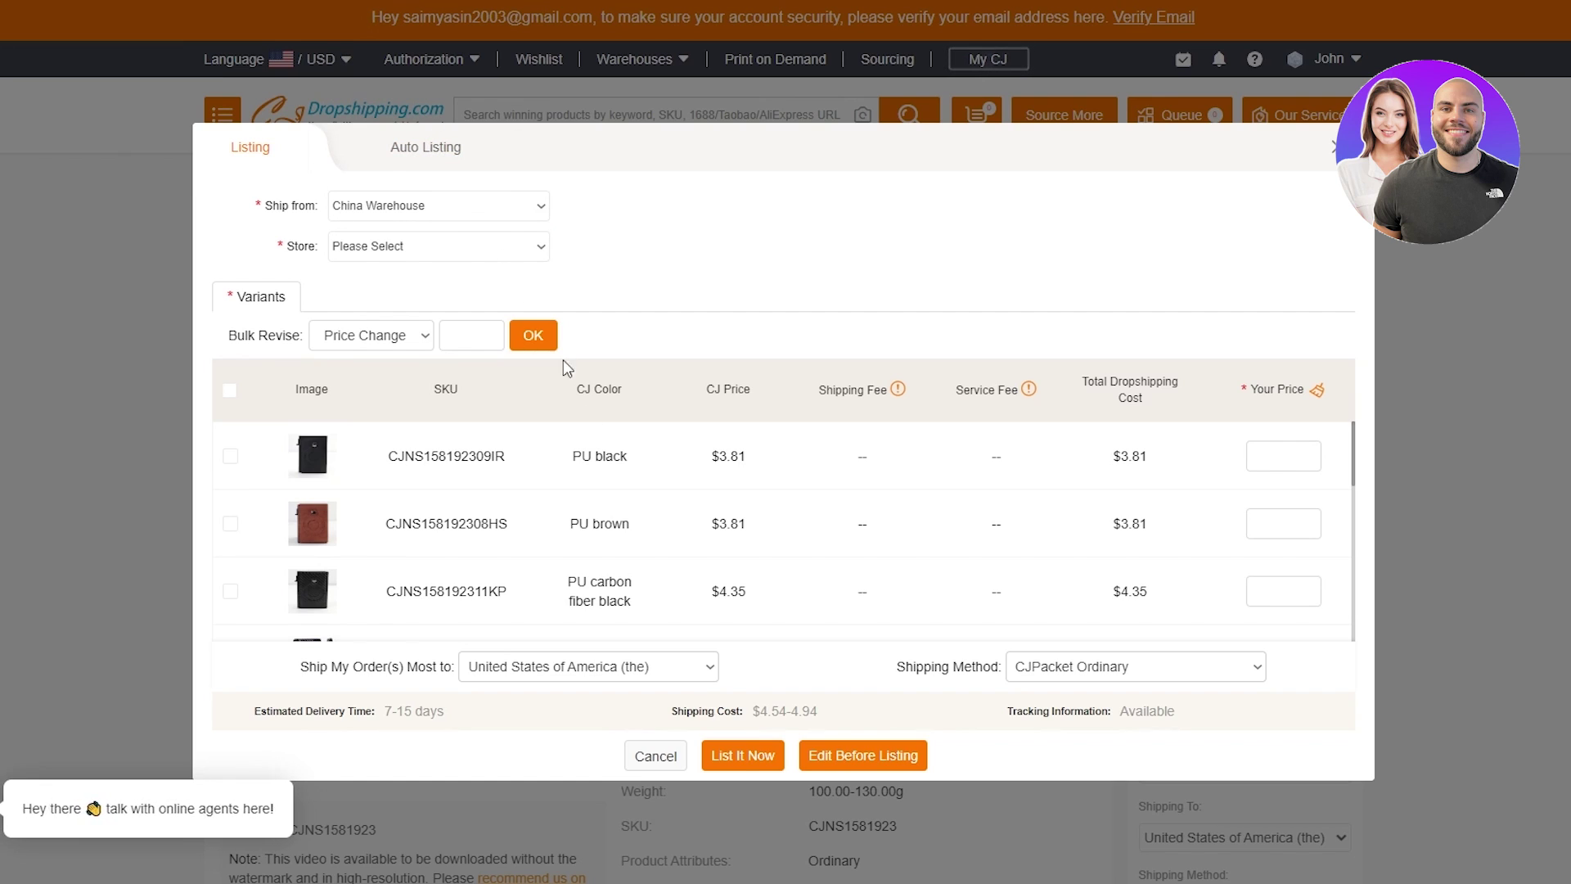
pyautogui.click(535, 207)
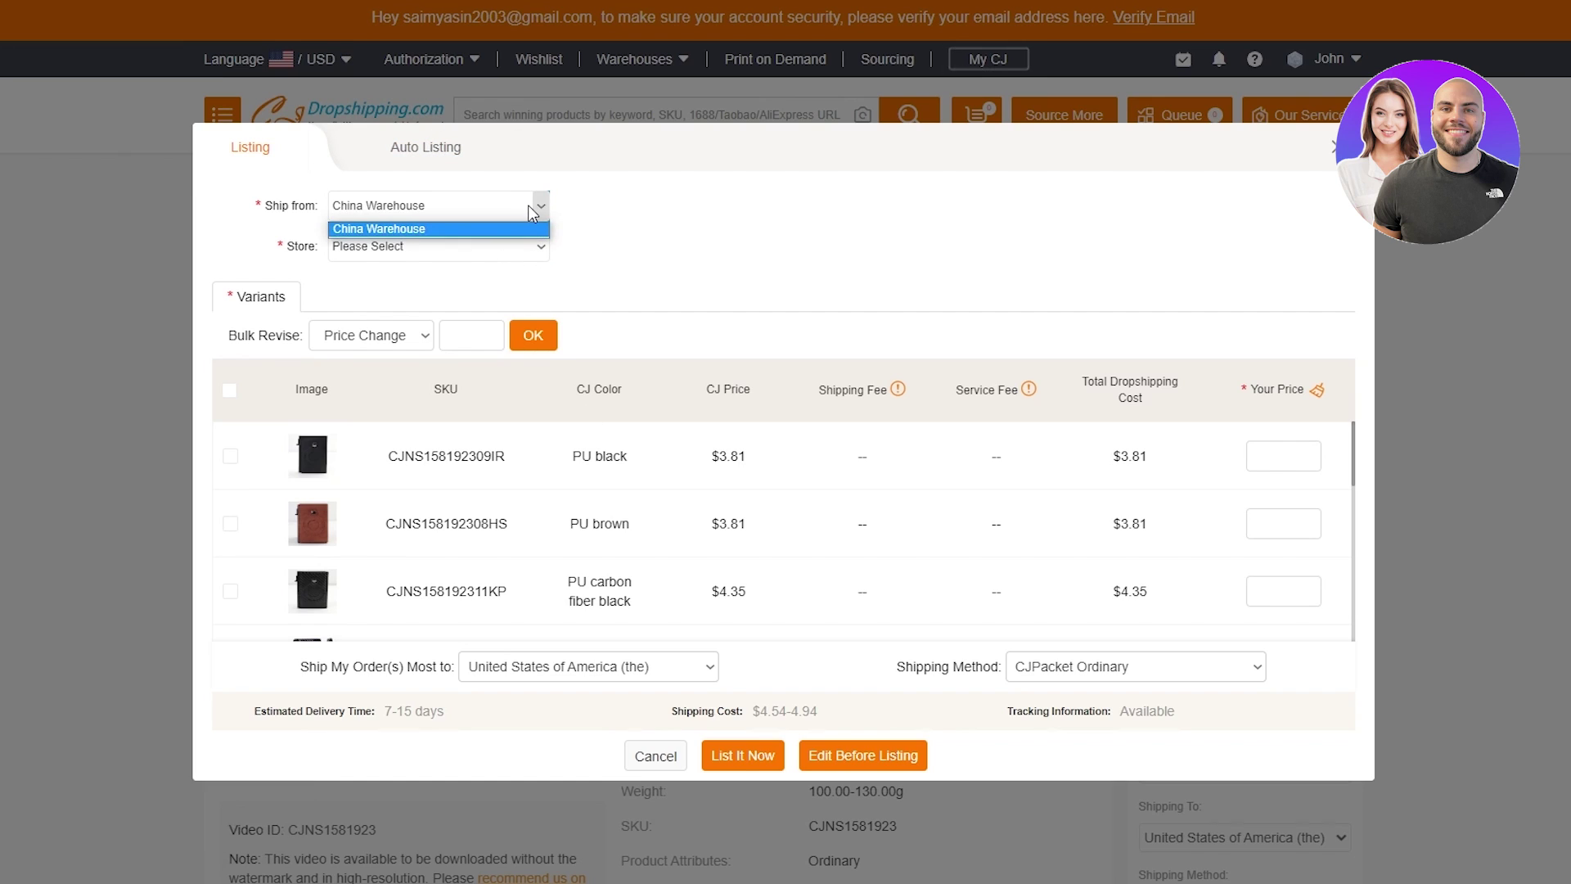
pyautogui.click(532, 211)
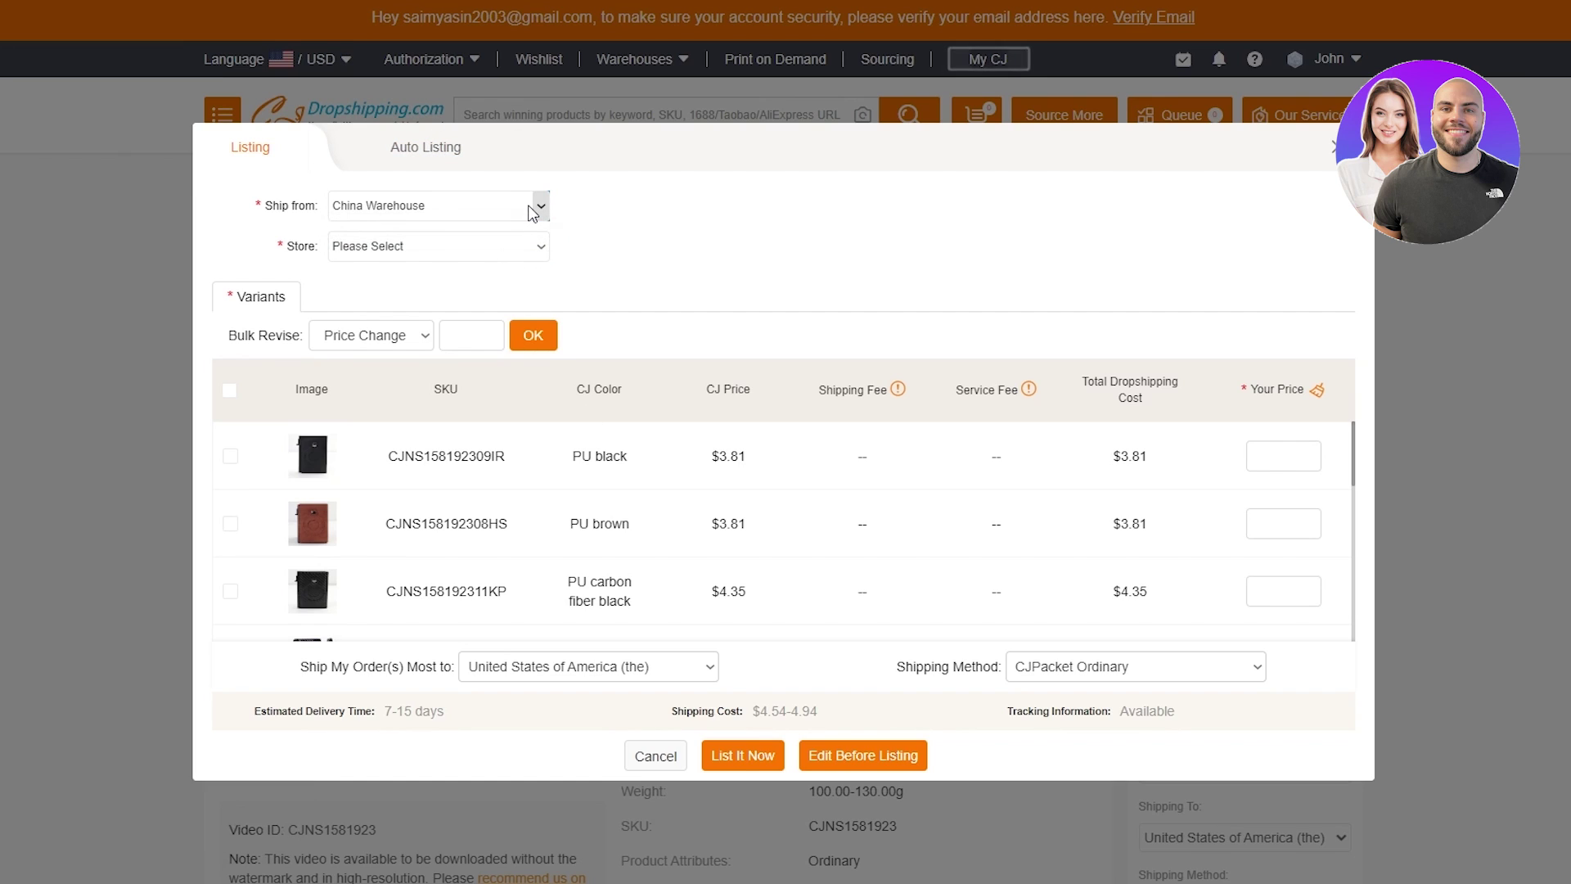
pyautogui.click(461, 242)
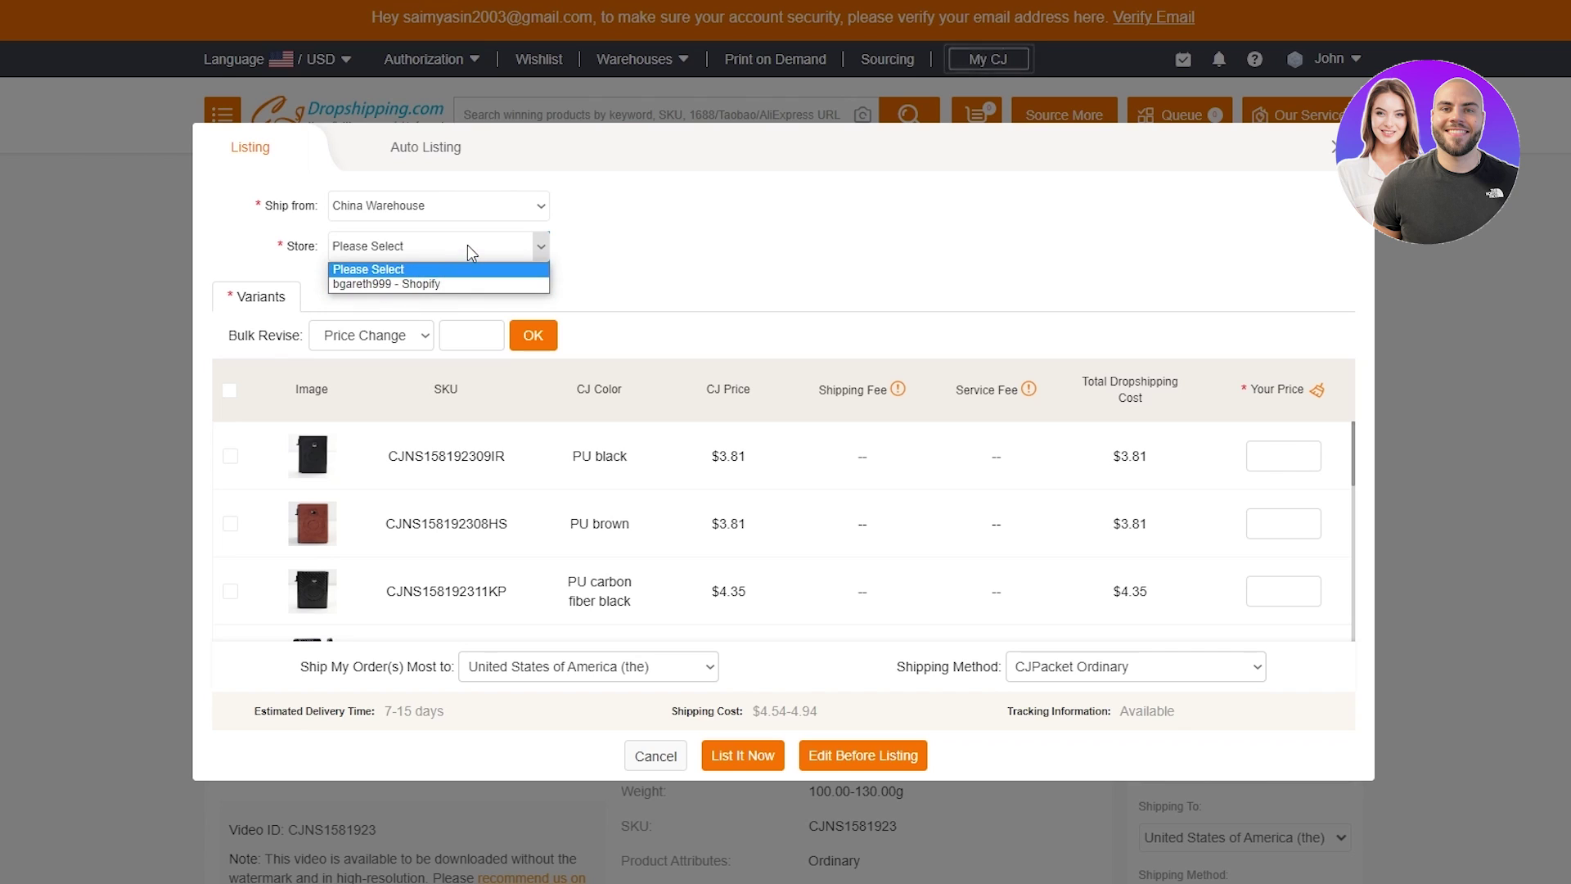
pyautogui.click(467, 244)
pyautogui.click(453, 248)
pyautogui.click(401, 284)
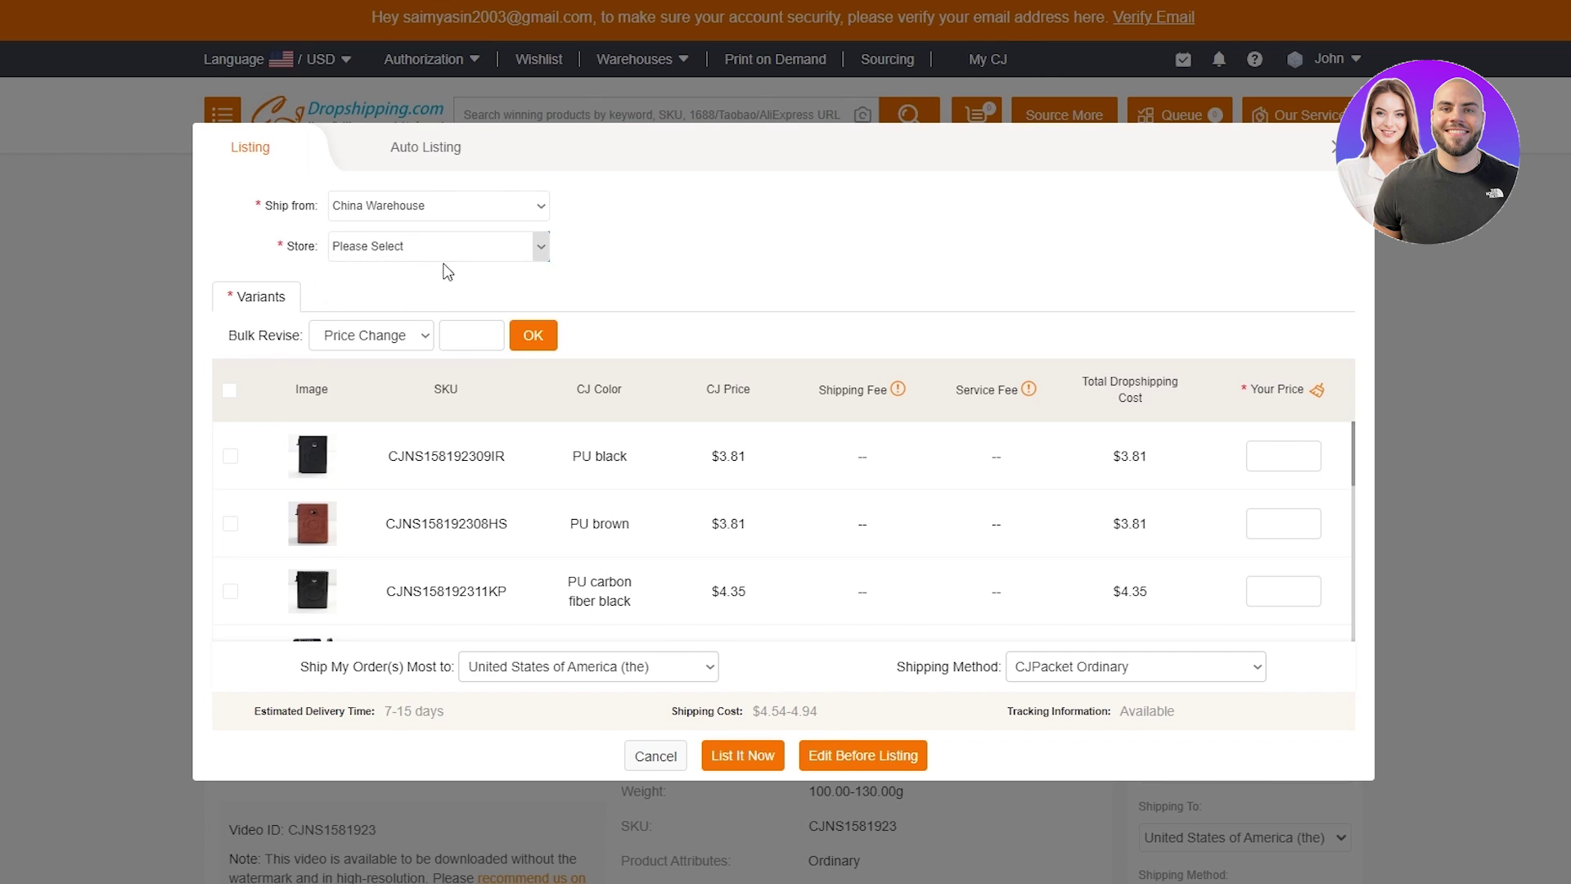
# - Set the listing's product type to 0, its collection to Home page and its vendor to Lamp Night
pyautogui.click(433, 253)
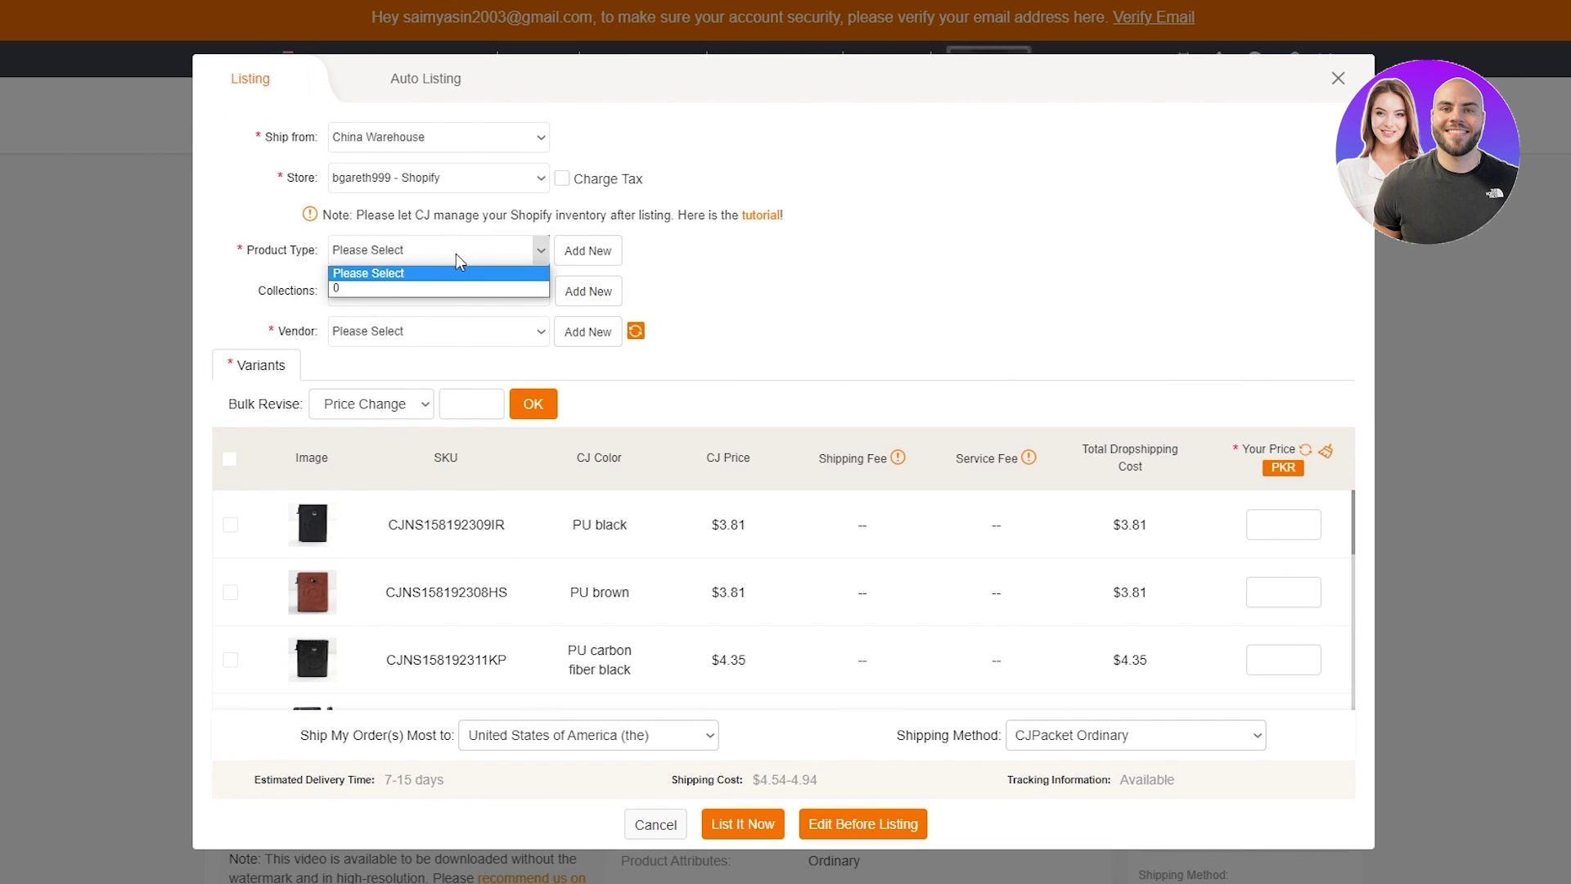
pyautogui.click(398, 288)
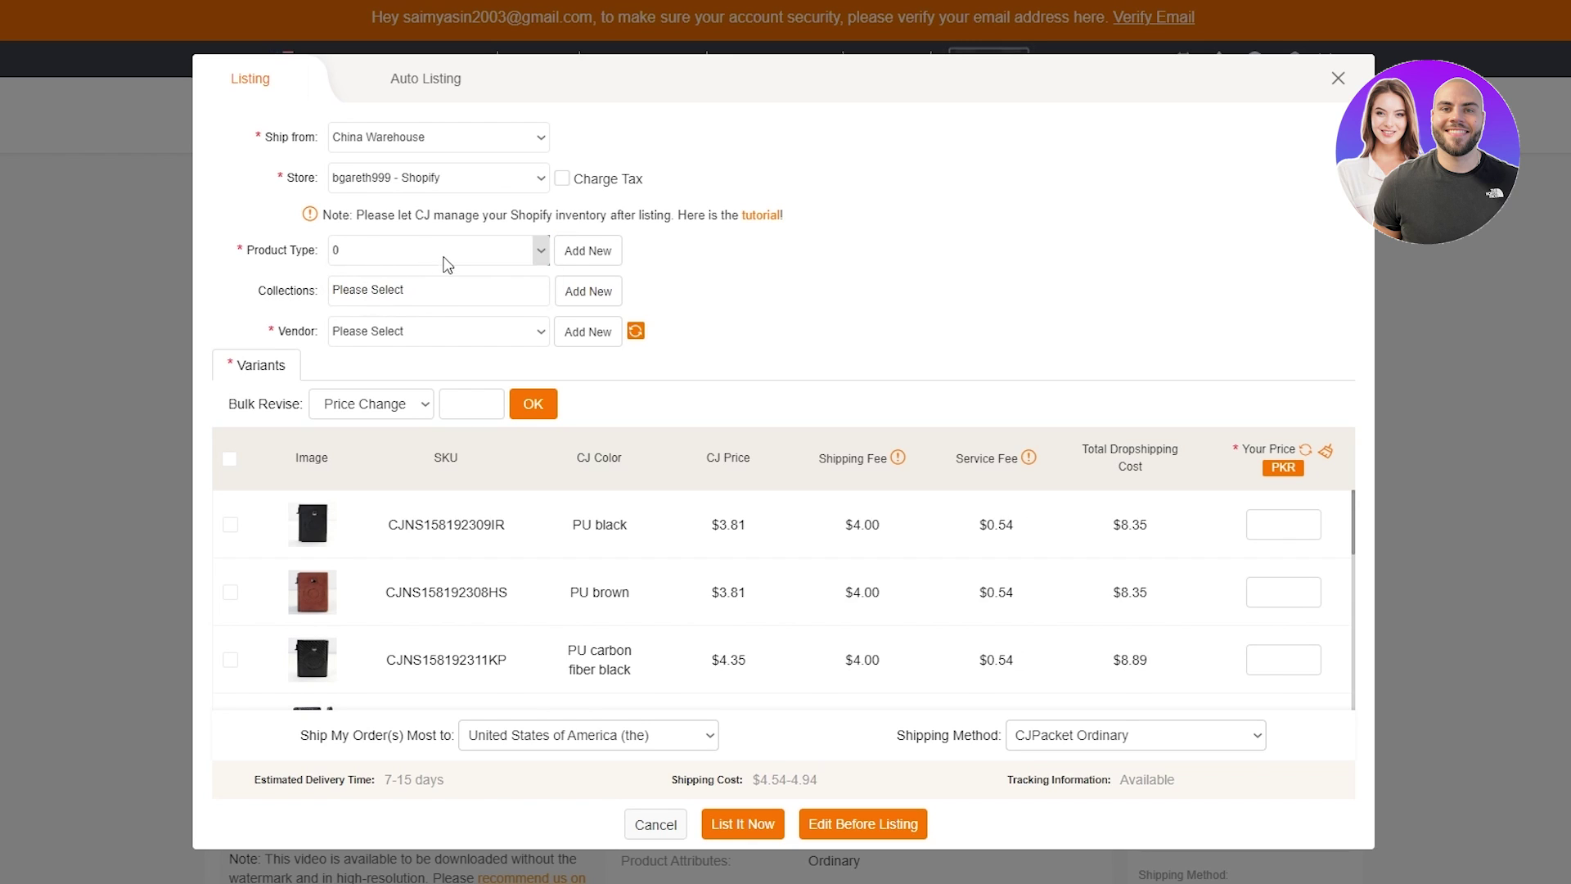
pyautogui.click(446, 261)
pyautogui.click(443, 310)
pyautogui.click(429, 296)
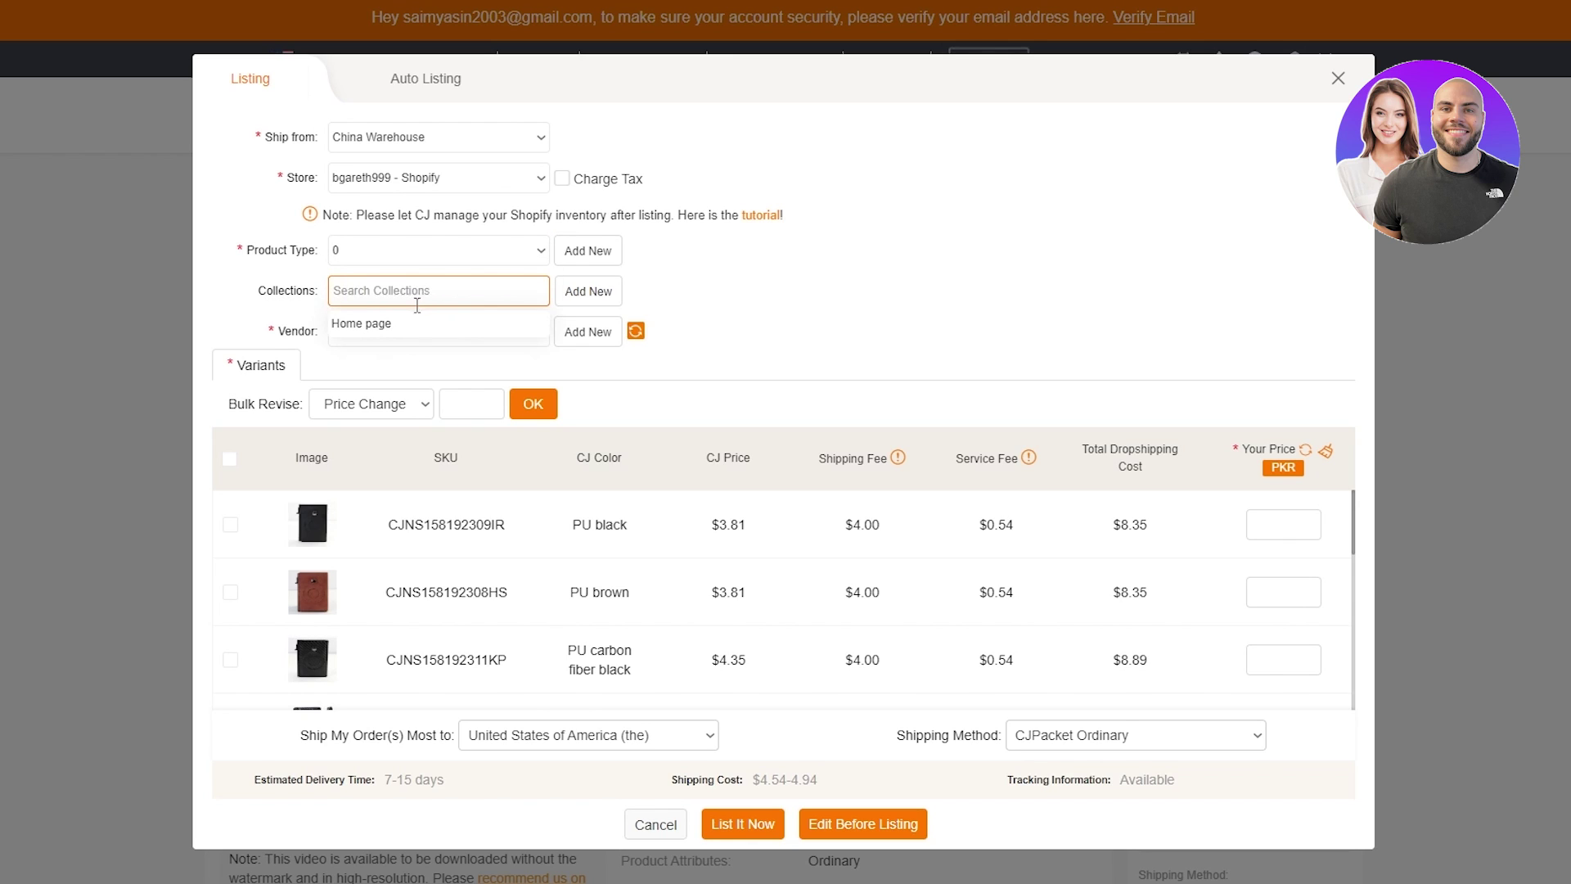
pyautogui.click(417, 326)
pyautogui.click(542, 334)
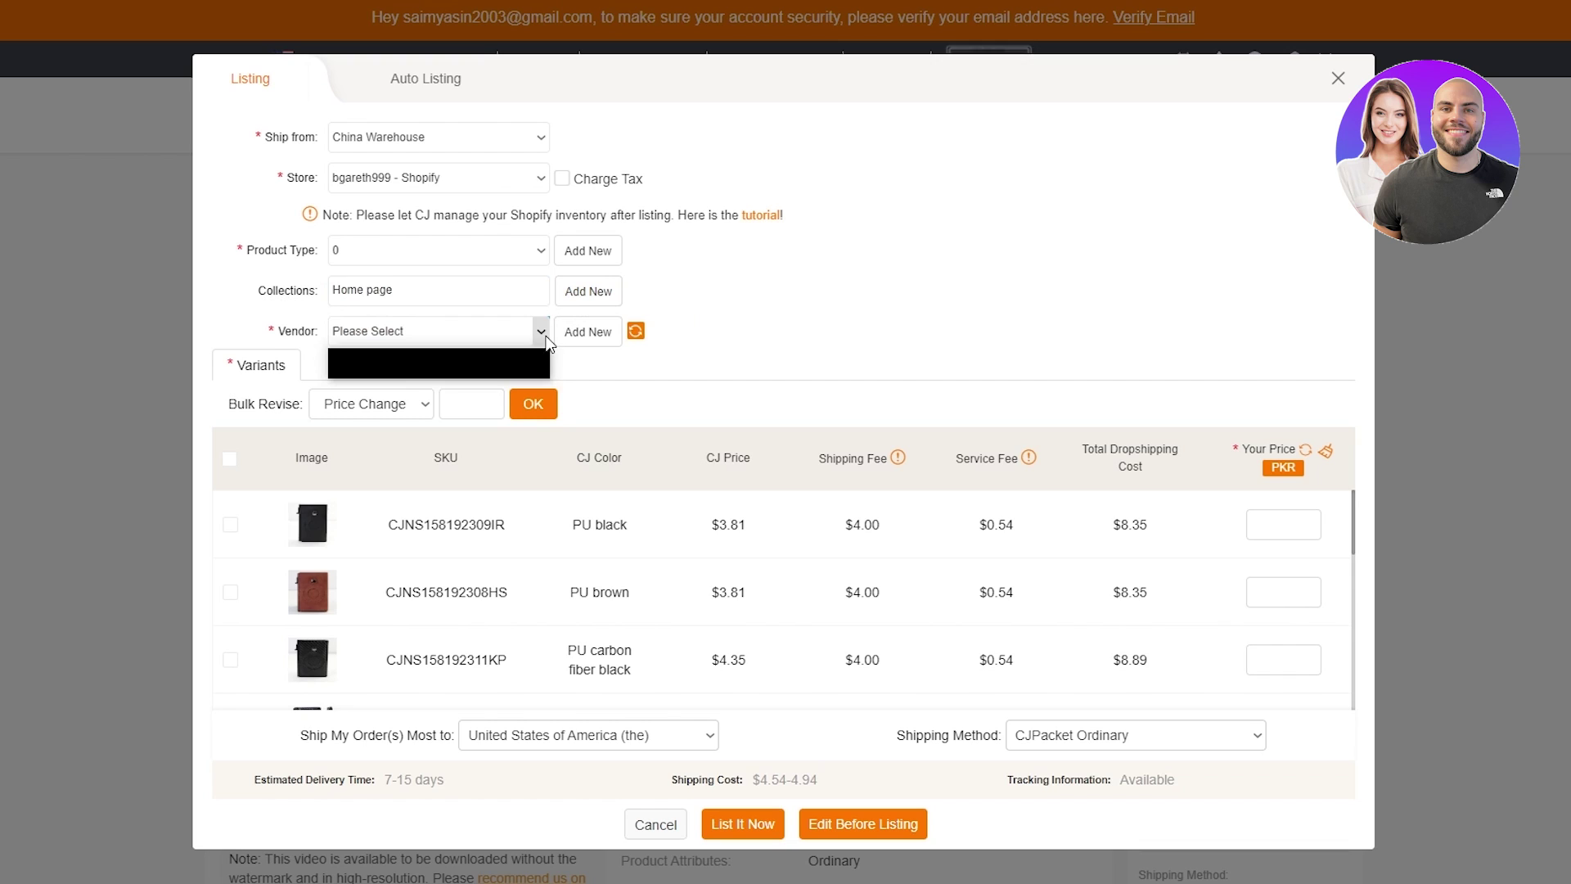
pyautogui.click(457, 366)
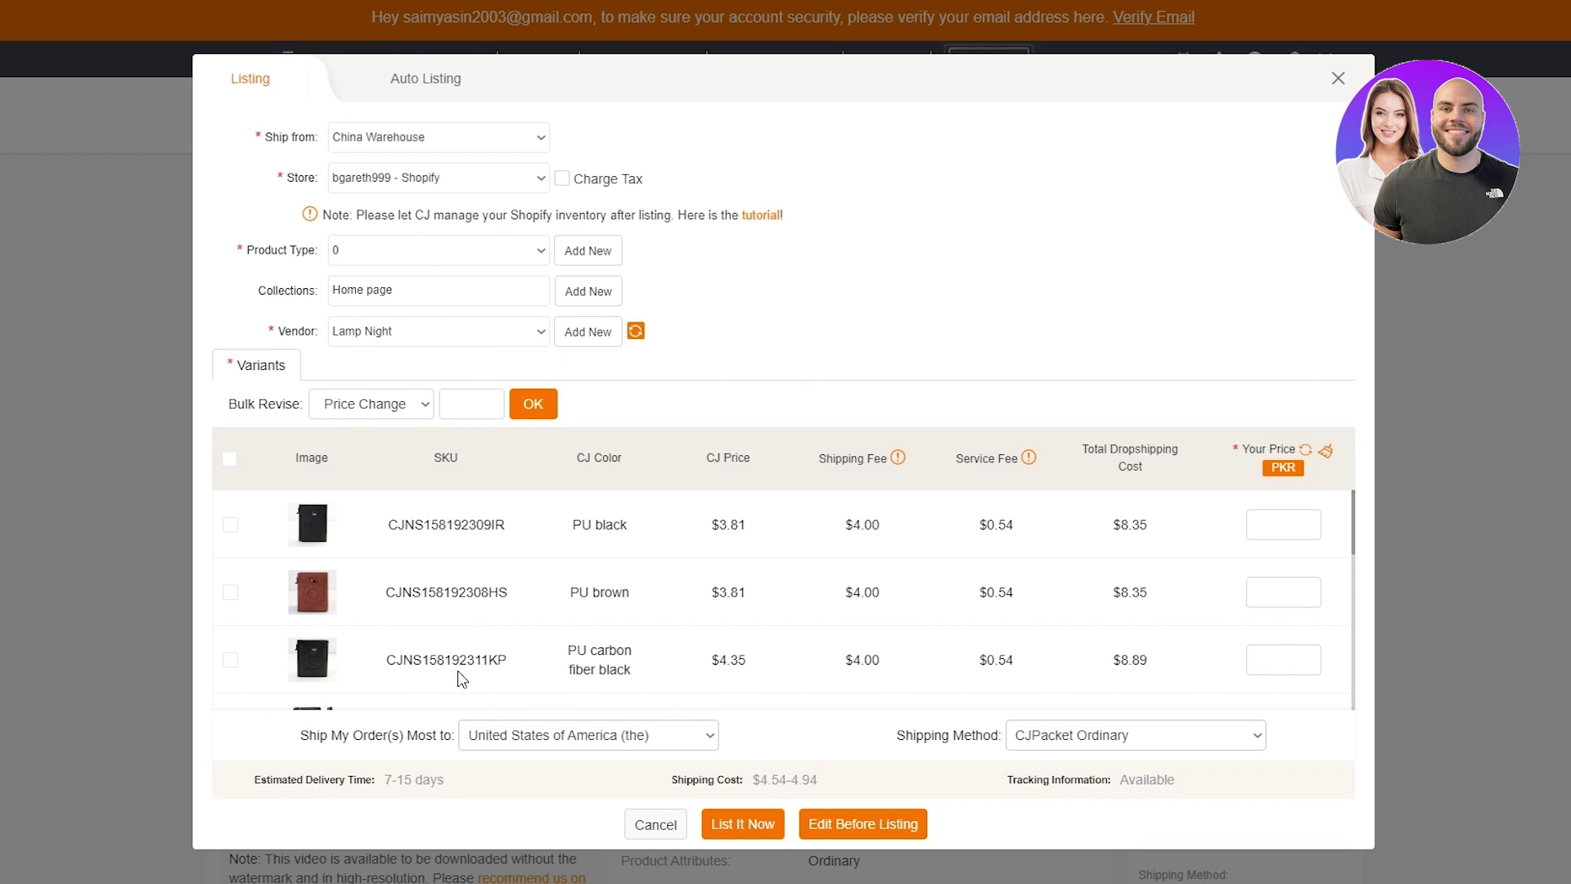
# - Select all variants of the wallet and look over their product, shipping and total dropshipping costs
pyautogui.scroll(-3, 458, 670)
pyautogui.click(232, 460)
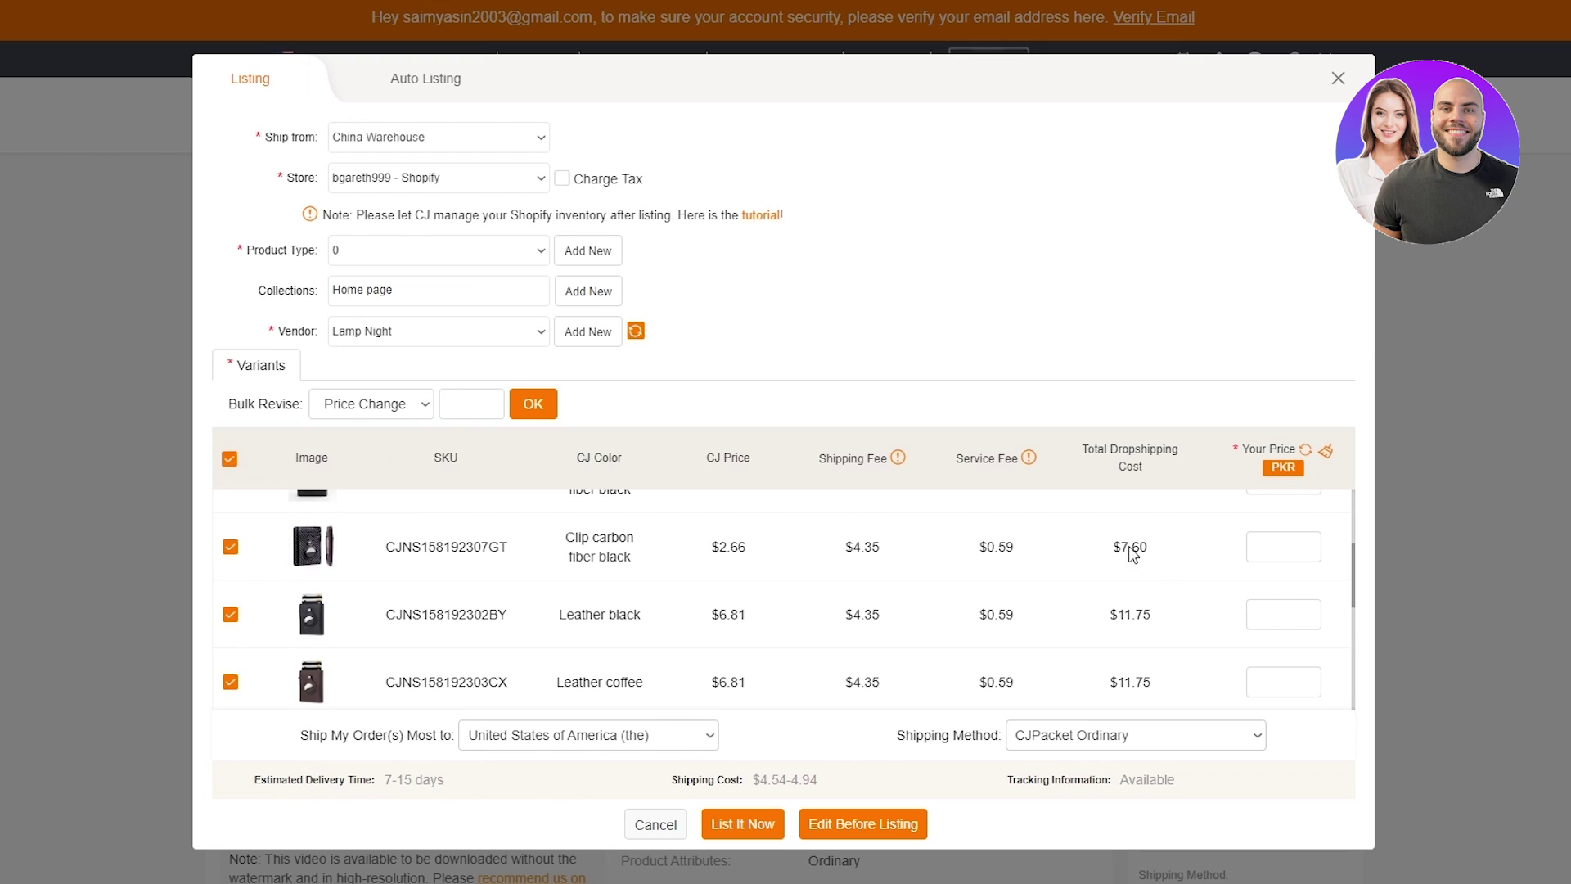
pyautogui.scroll(3, 1149, 565)
pyautogui.scroll(-1, 686, 603)
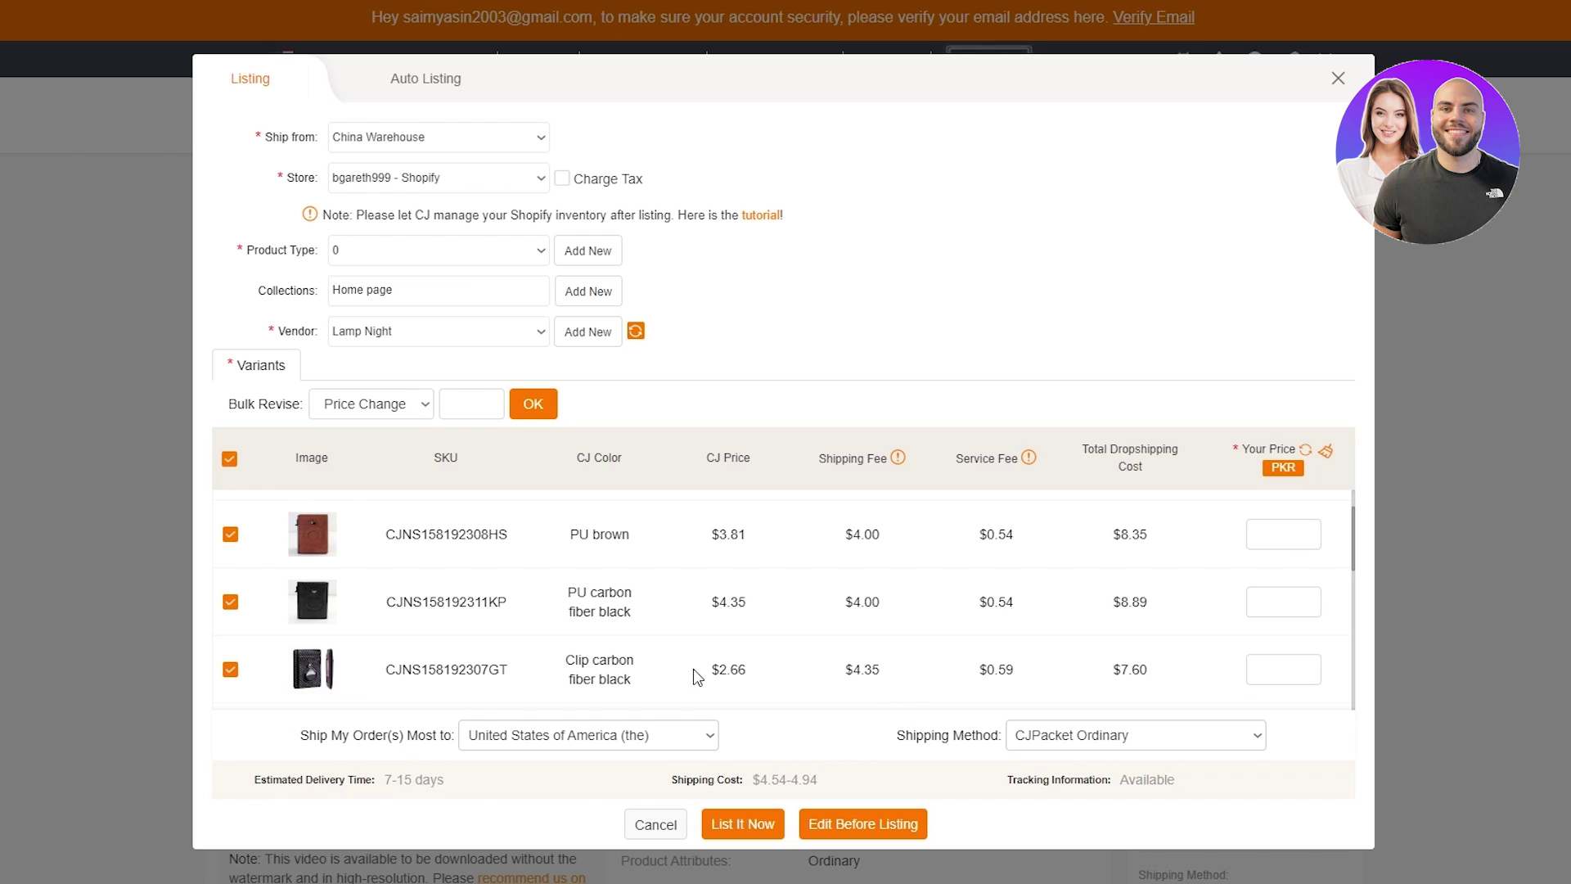
pyautogui.scroll(-1, 693, 669)
pyautogui.scroll(2, 694, 669)
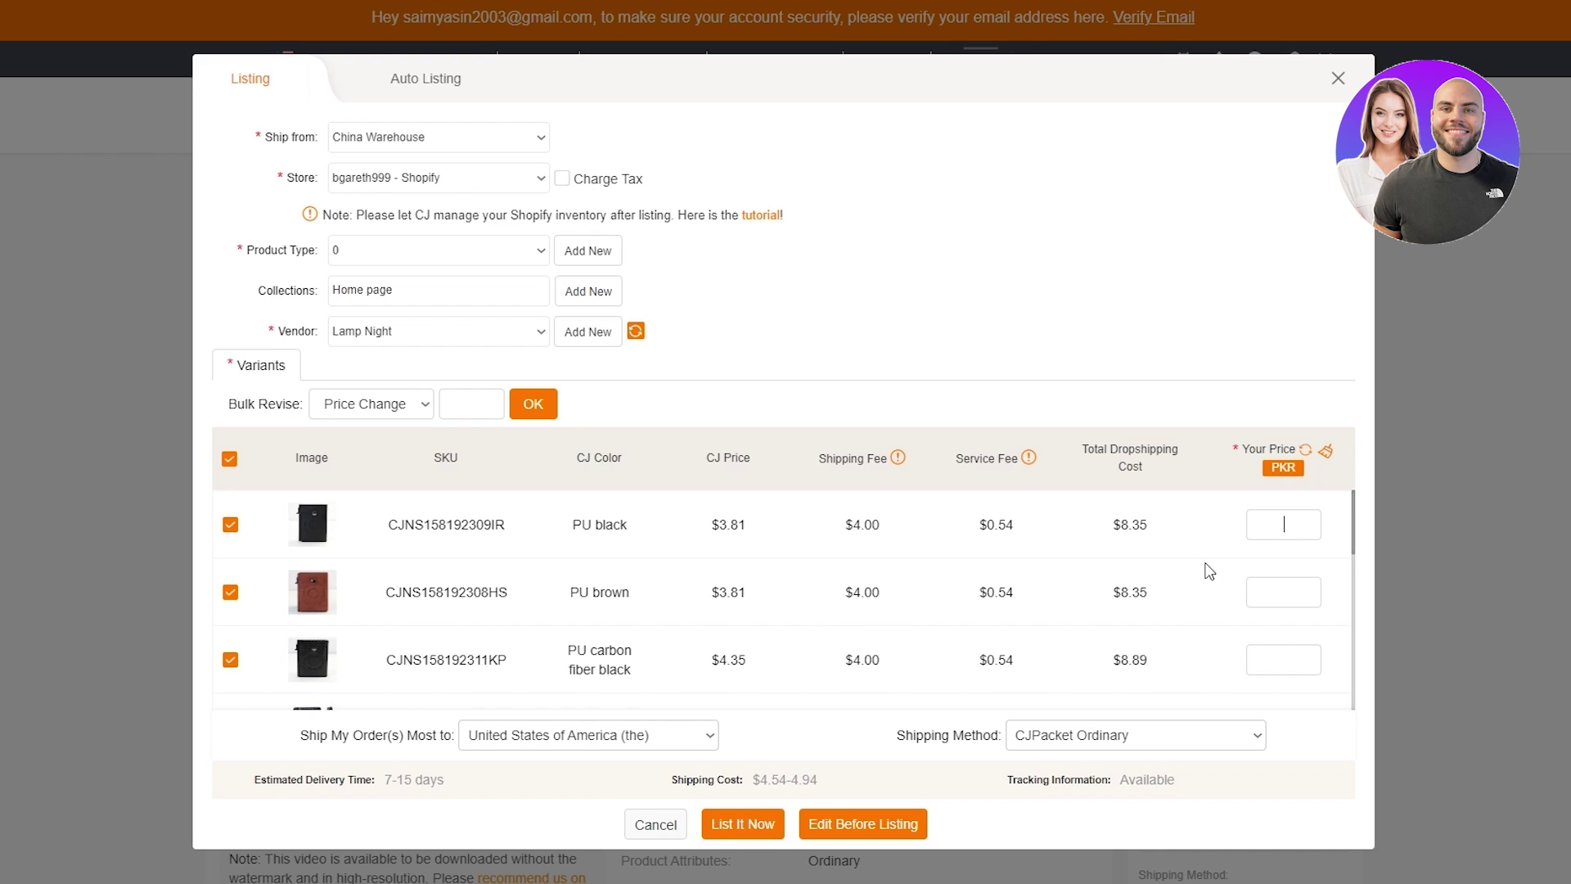
# - Set the store price to 1000 PKR for the PU black, PU brown and PU carbon fiber black variants
pyautogui.write('1000')
pyautogui.click(1268, 588)
pyautogui.write('1000')
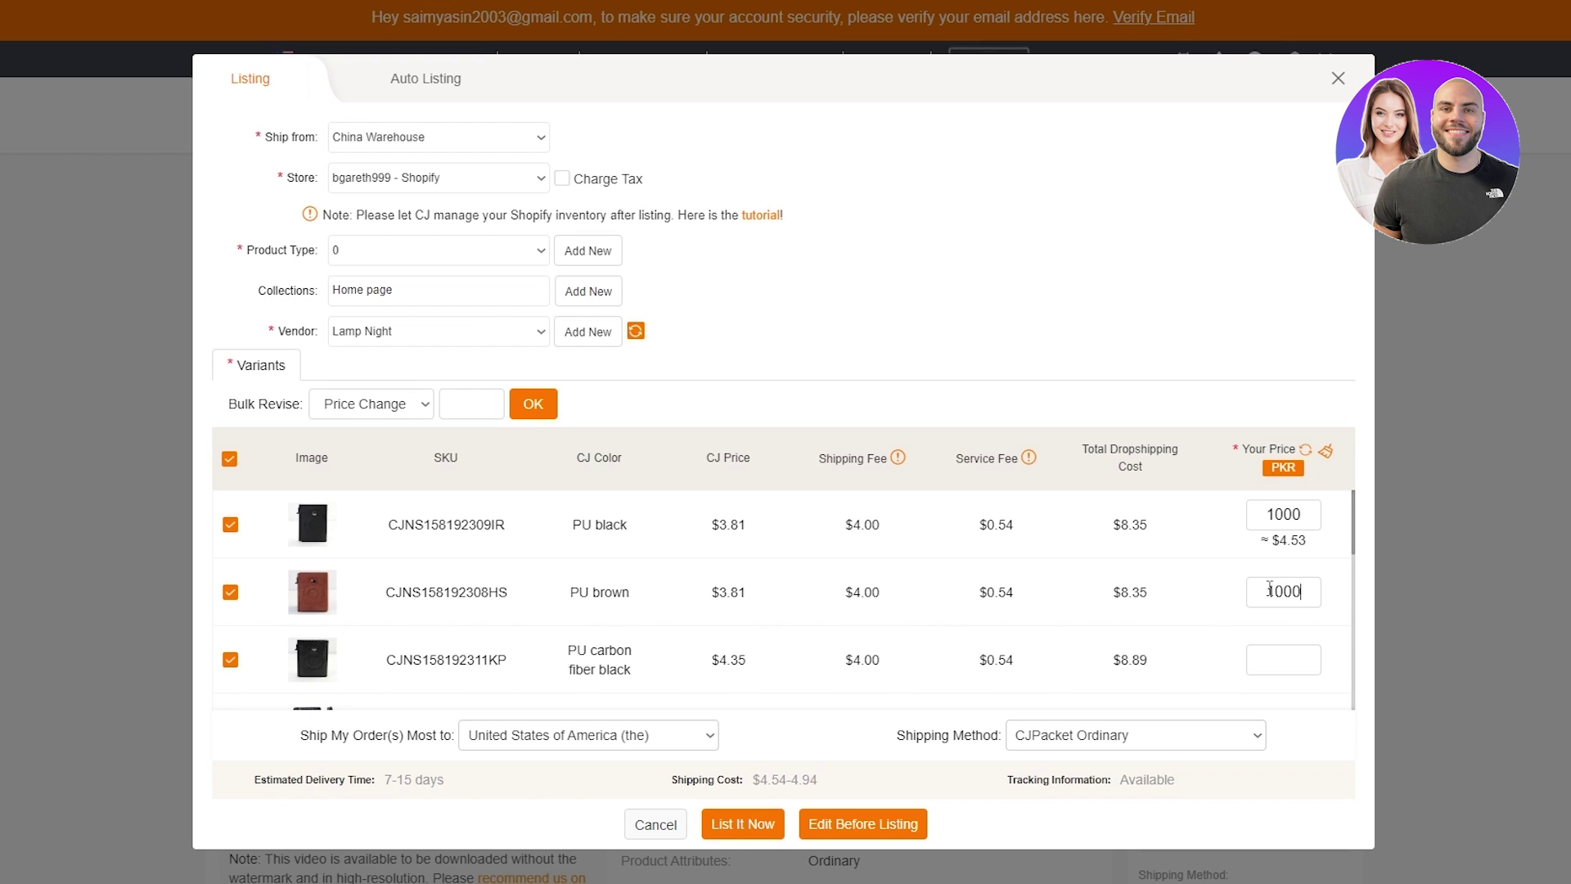
pyautogui.click(1272, 659)
pyautogui.write('1000')
# - Set the store price to 1000 PKR for the Clip carbon fiber black, Leather black and Leather coffee variants
pyautogui.scroll(-3, 1291, 655)
pyautogui.click(1278, 530)
pyautogui.write('100')
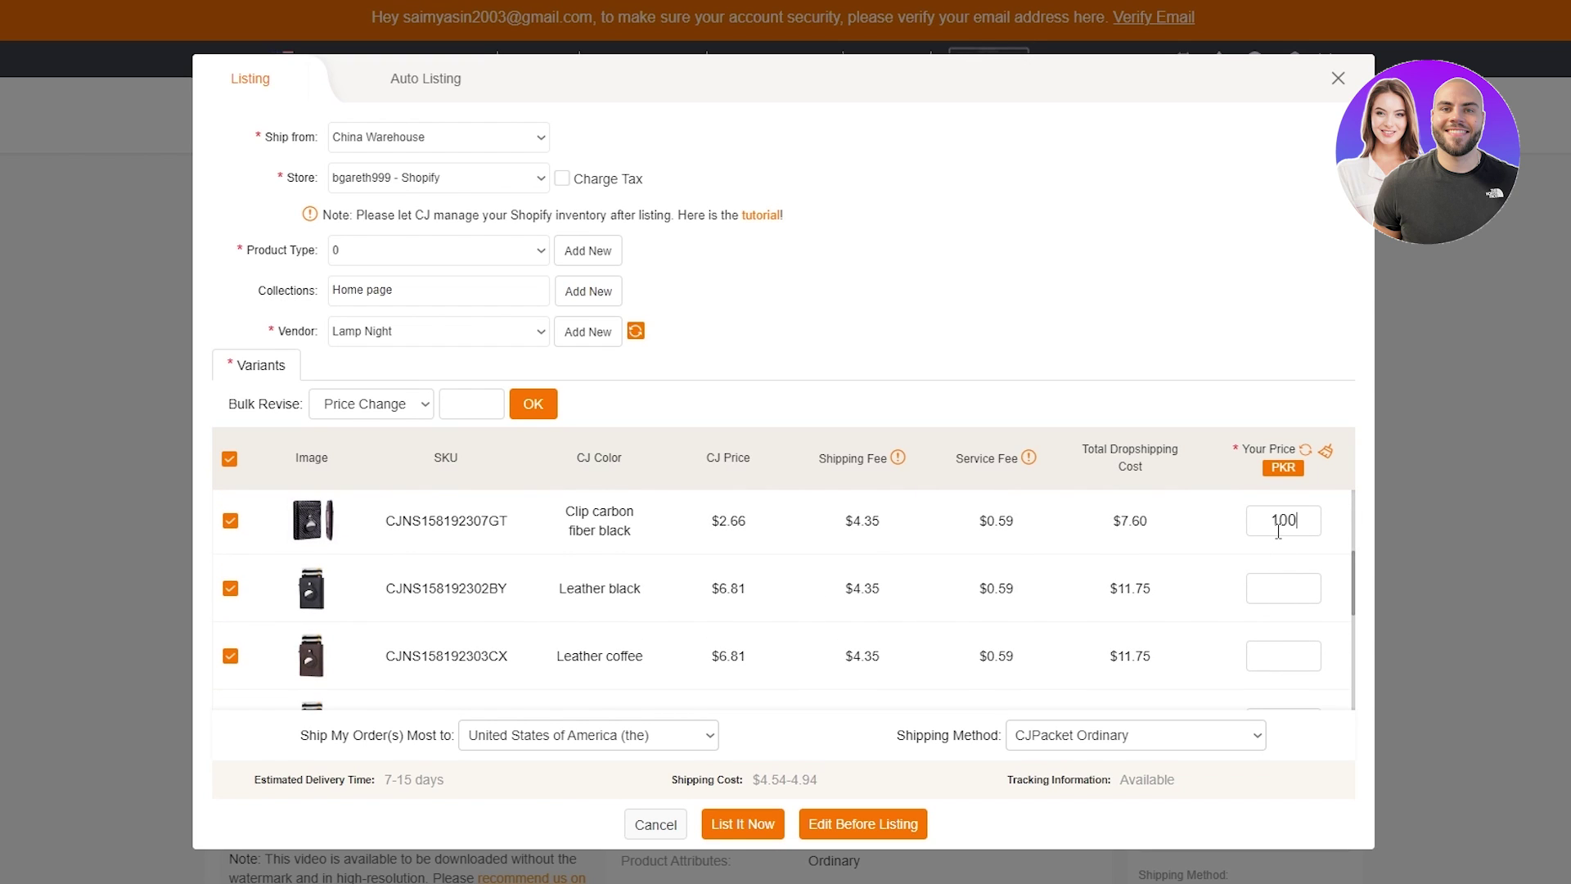
pyautogui.write('0')
pyautogui.click(1281, 585)
pyautogui.write('1000')
pyautogui.click(1273, 659)
pyautogui.write('1')
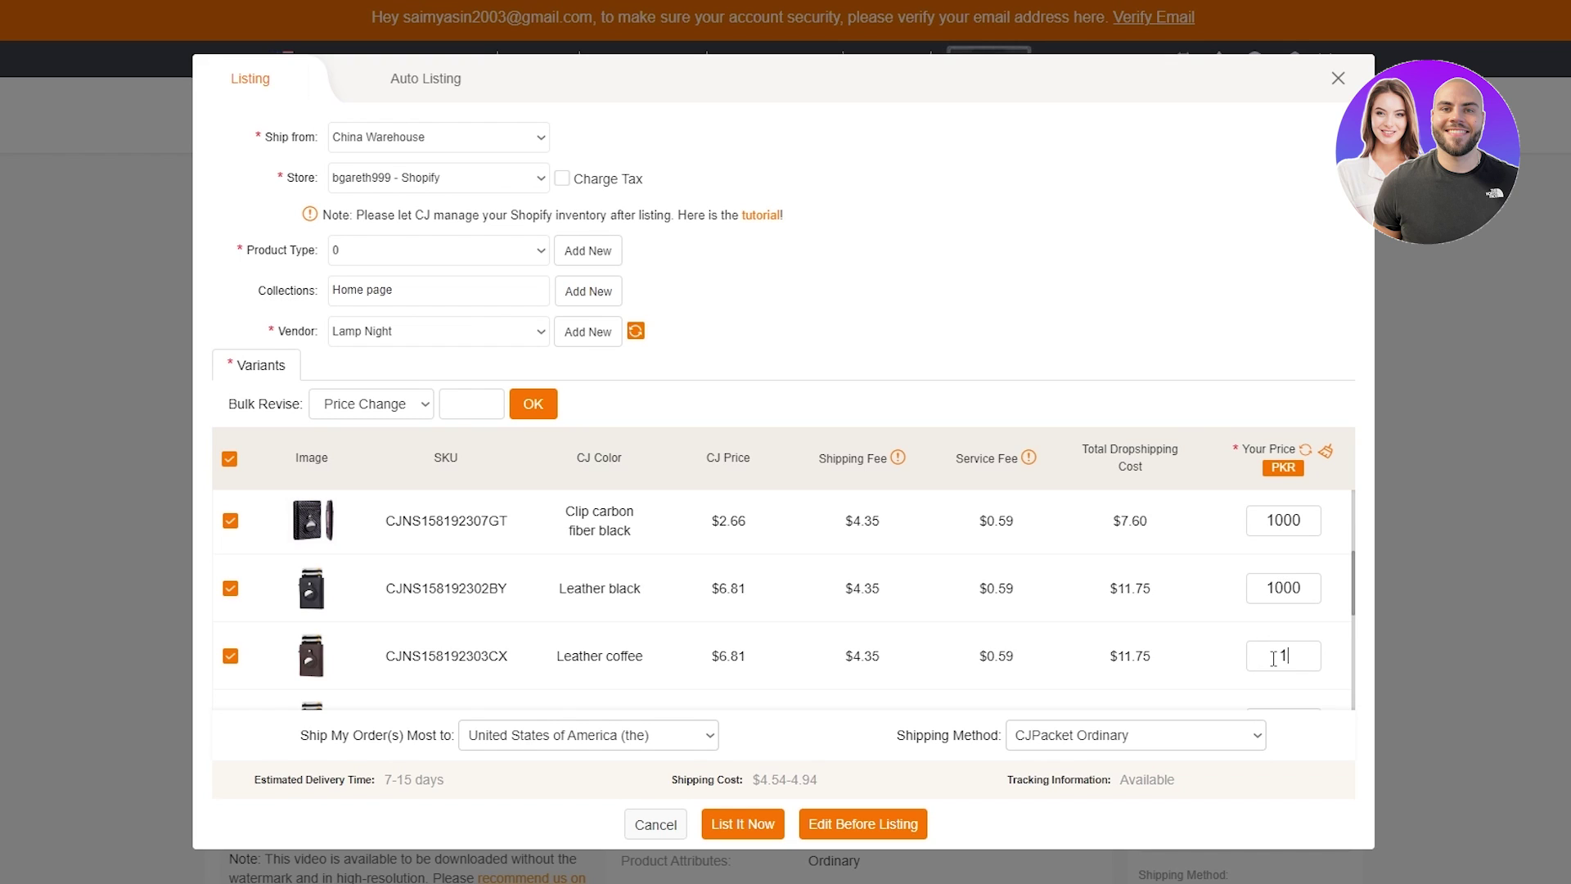
pyautogui.write('000')
# - Set the store price to 1000 PKR for the Leather blue, PU coffee, Clip black and Leather carbon black variants
pyautogui.scroll(-2, 1273, 658)
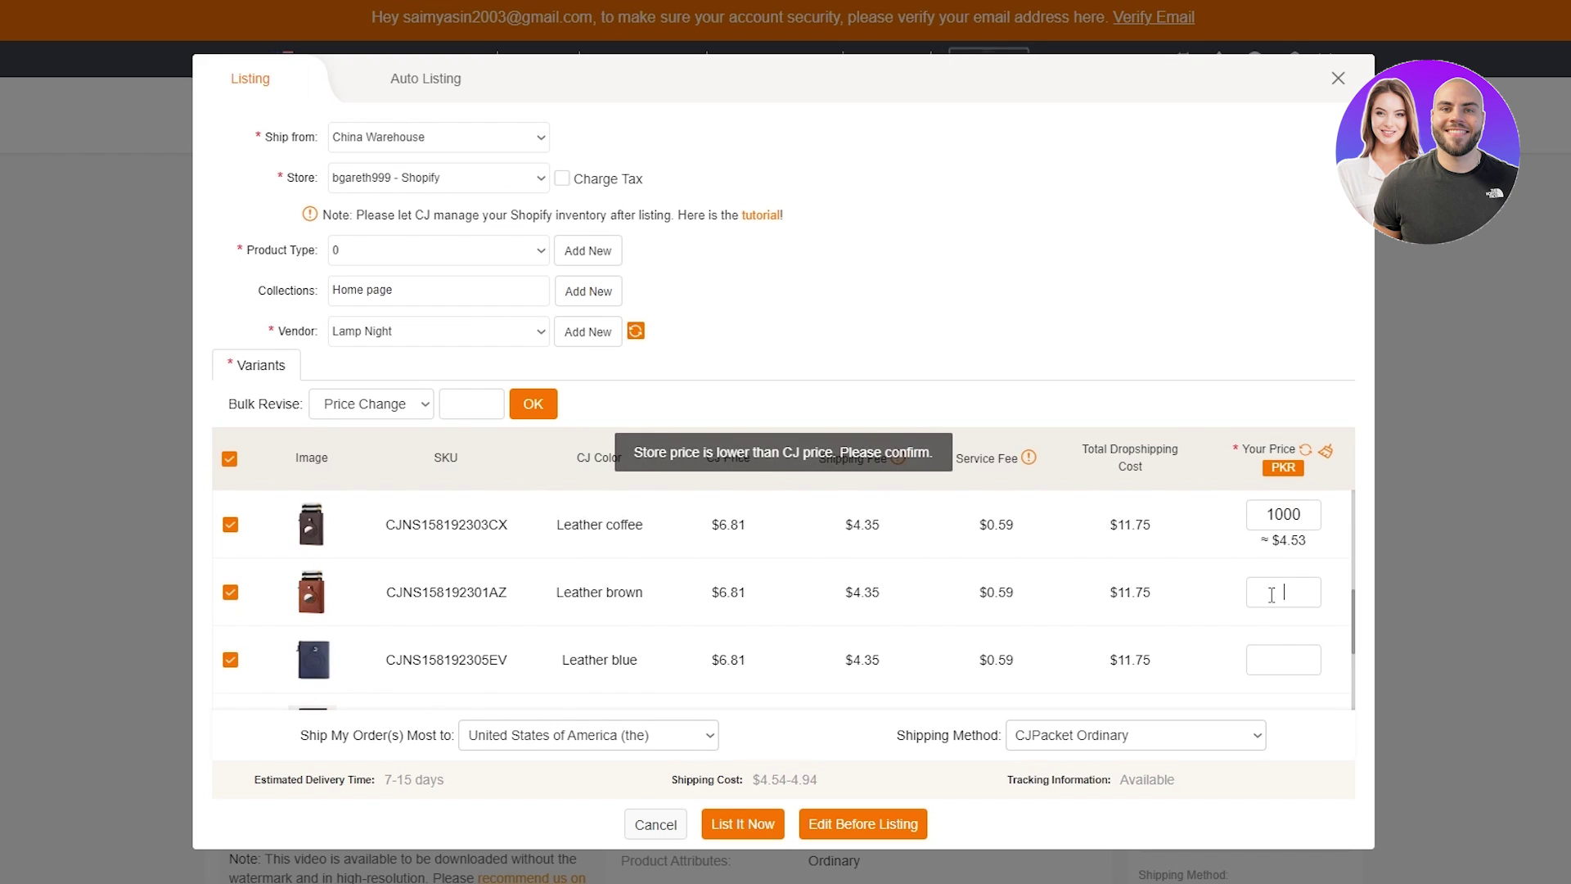
pyautogui.scroll(-1, 1282, 661)
pyautogui.write('1000')
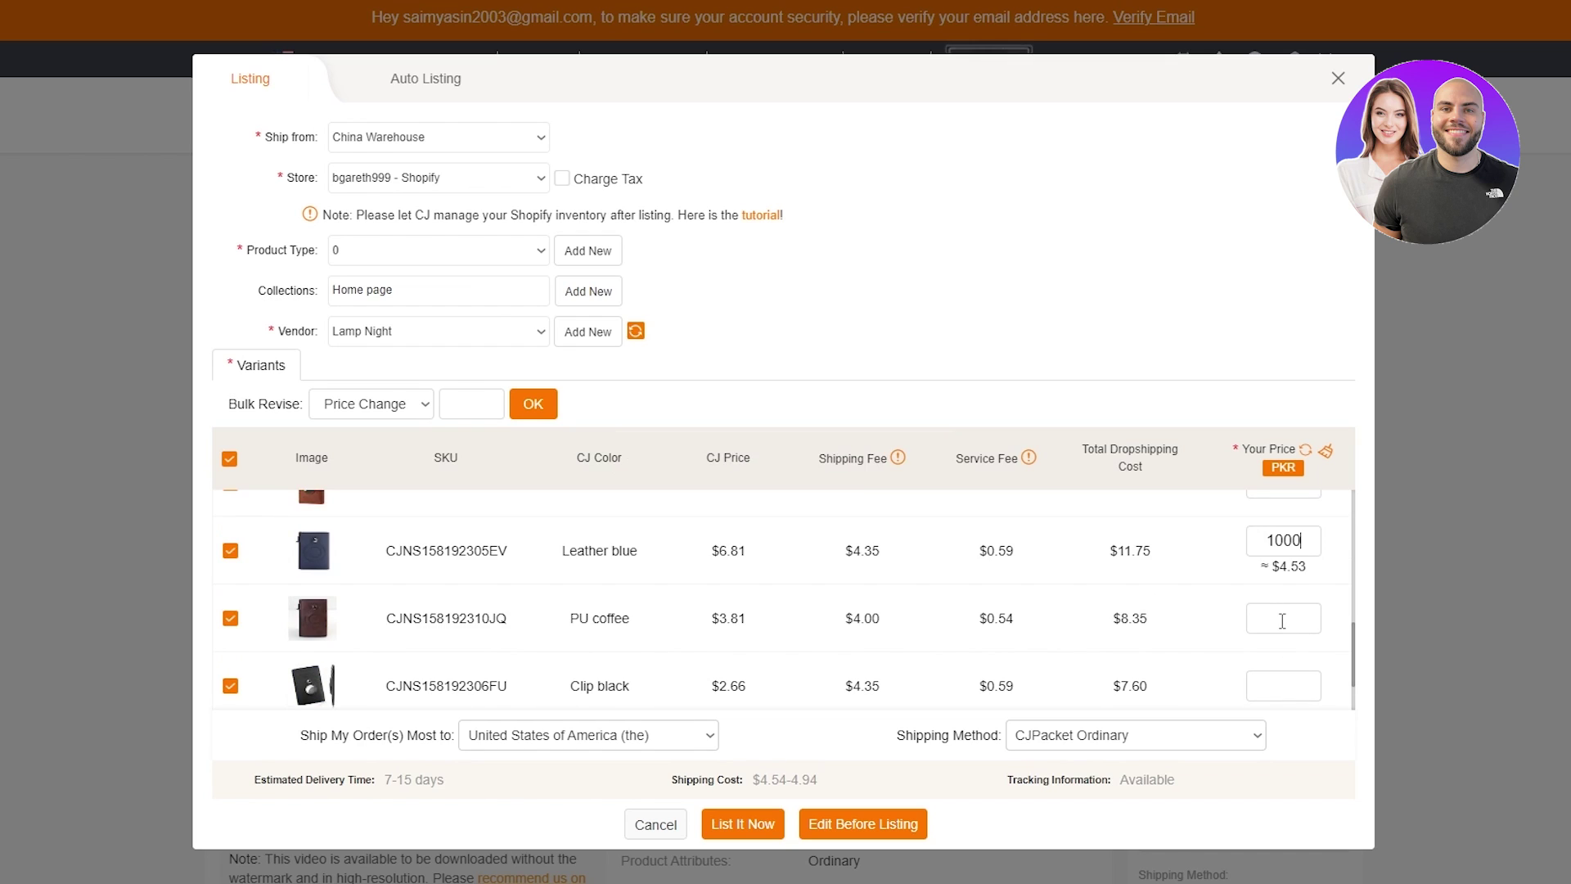
pyautogui.click(1282, 618)
pyautogui.write('1000')
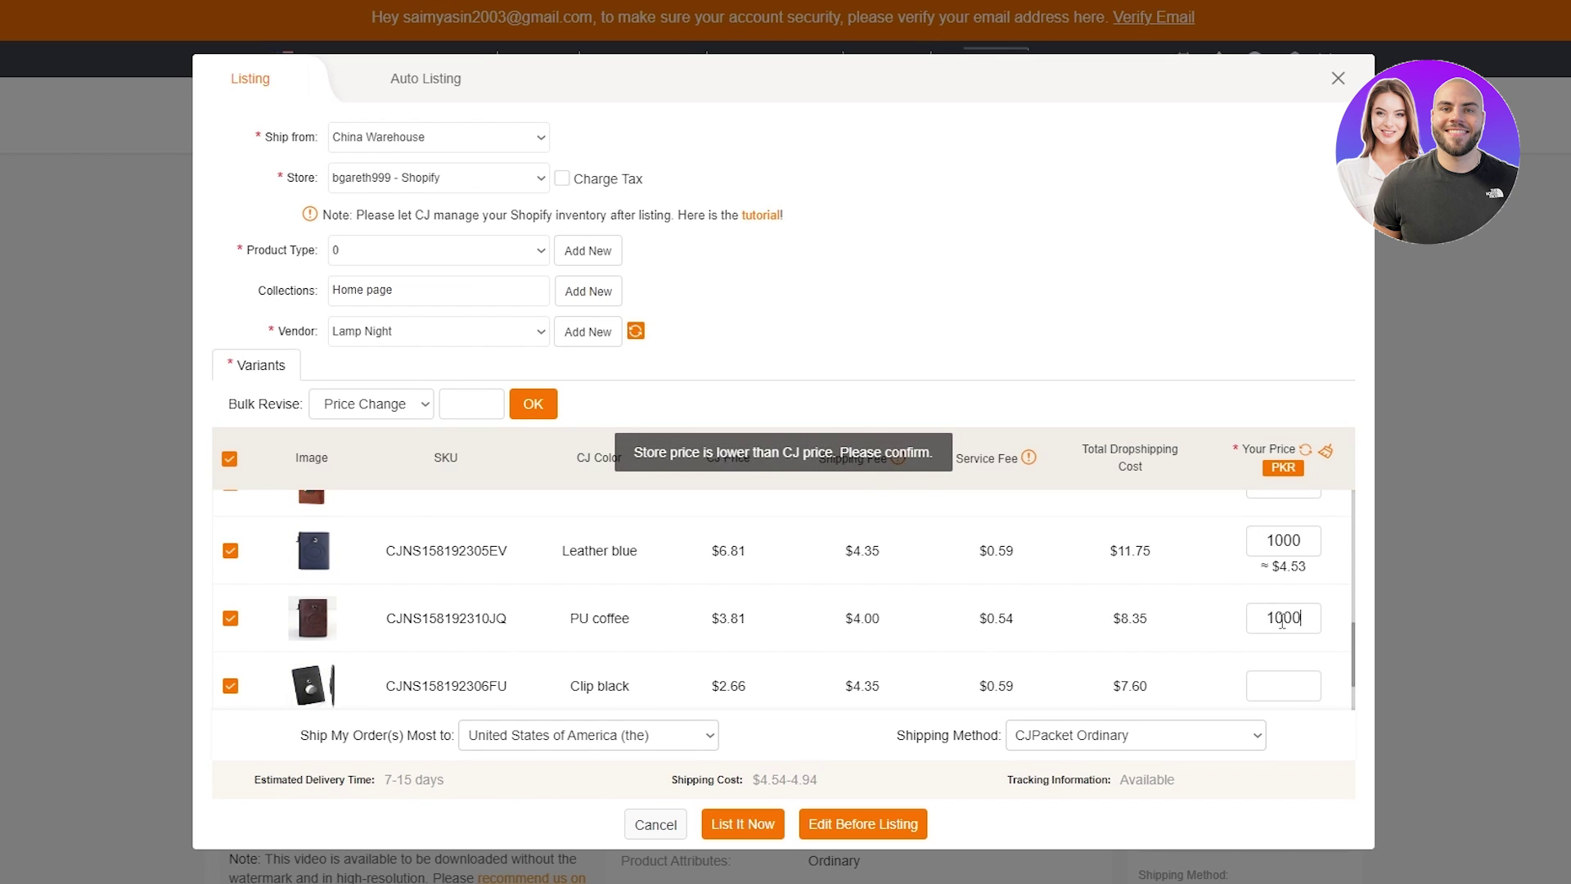
pyautogui.scroll(-1, 1282, 619)
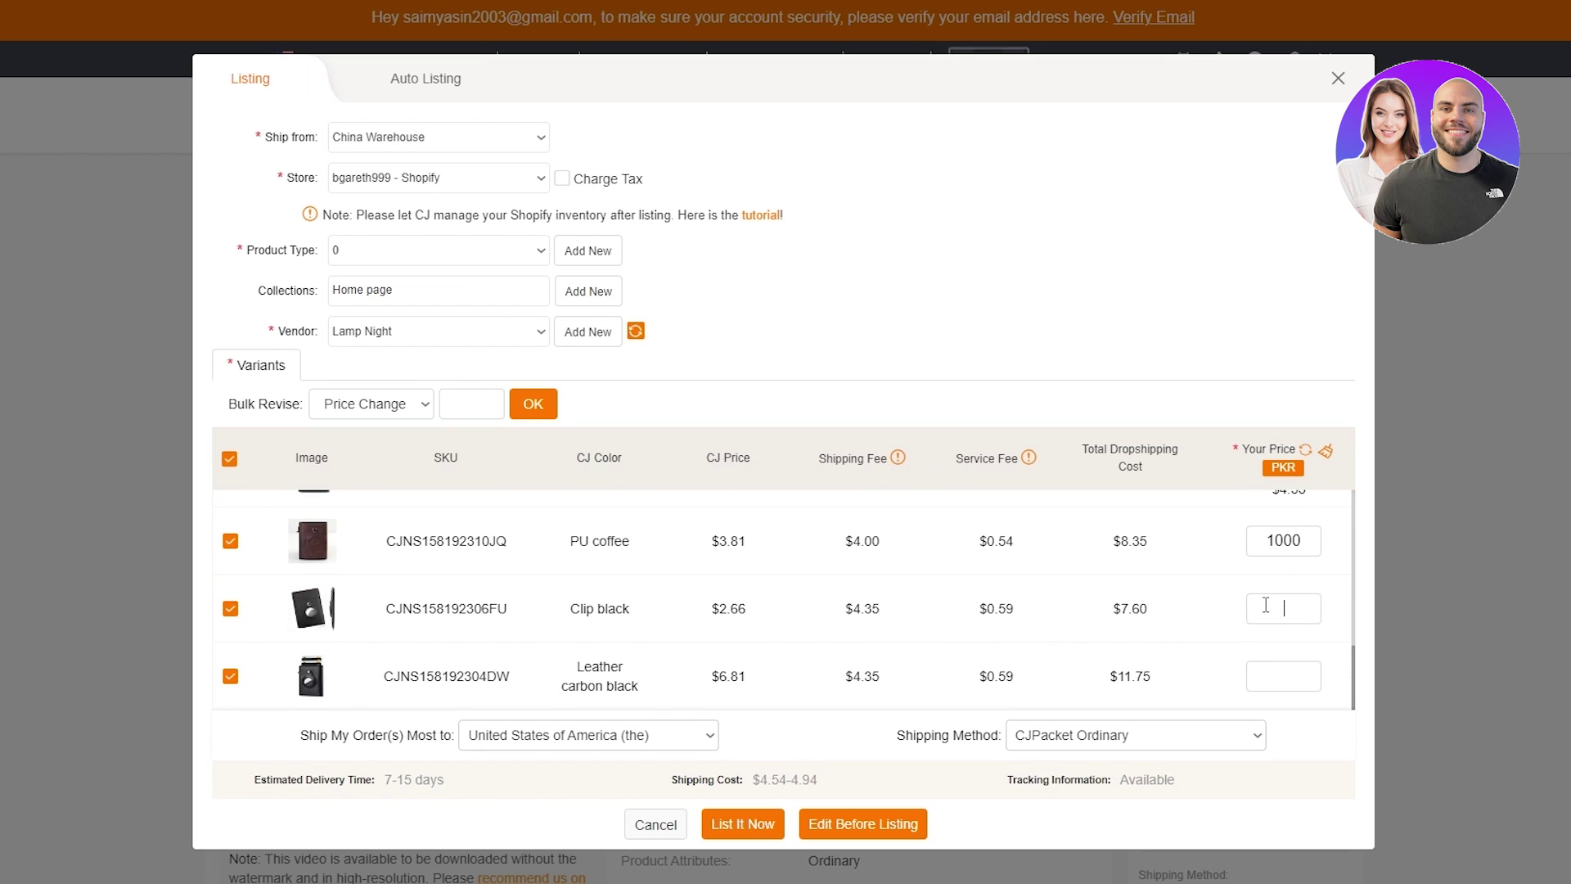
pyautogui.write('1000')
pyautogui.click(1283, 678)
pyautogui.write('1000')
# - Set the wallet listing's shipping method to DHL Official
pyautogui.click(1255, 734)
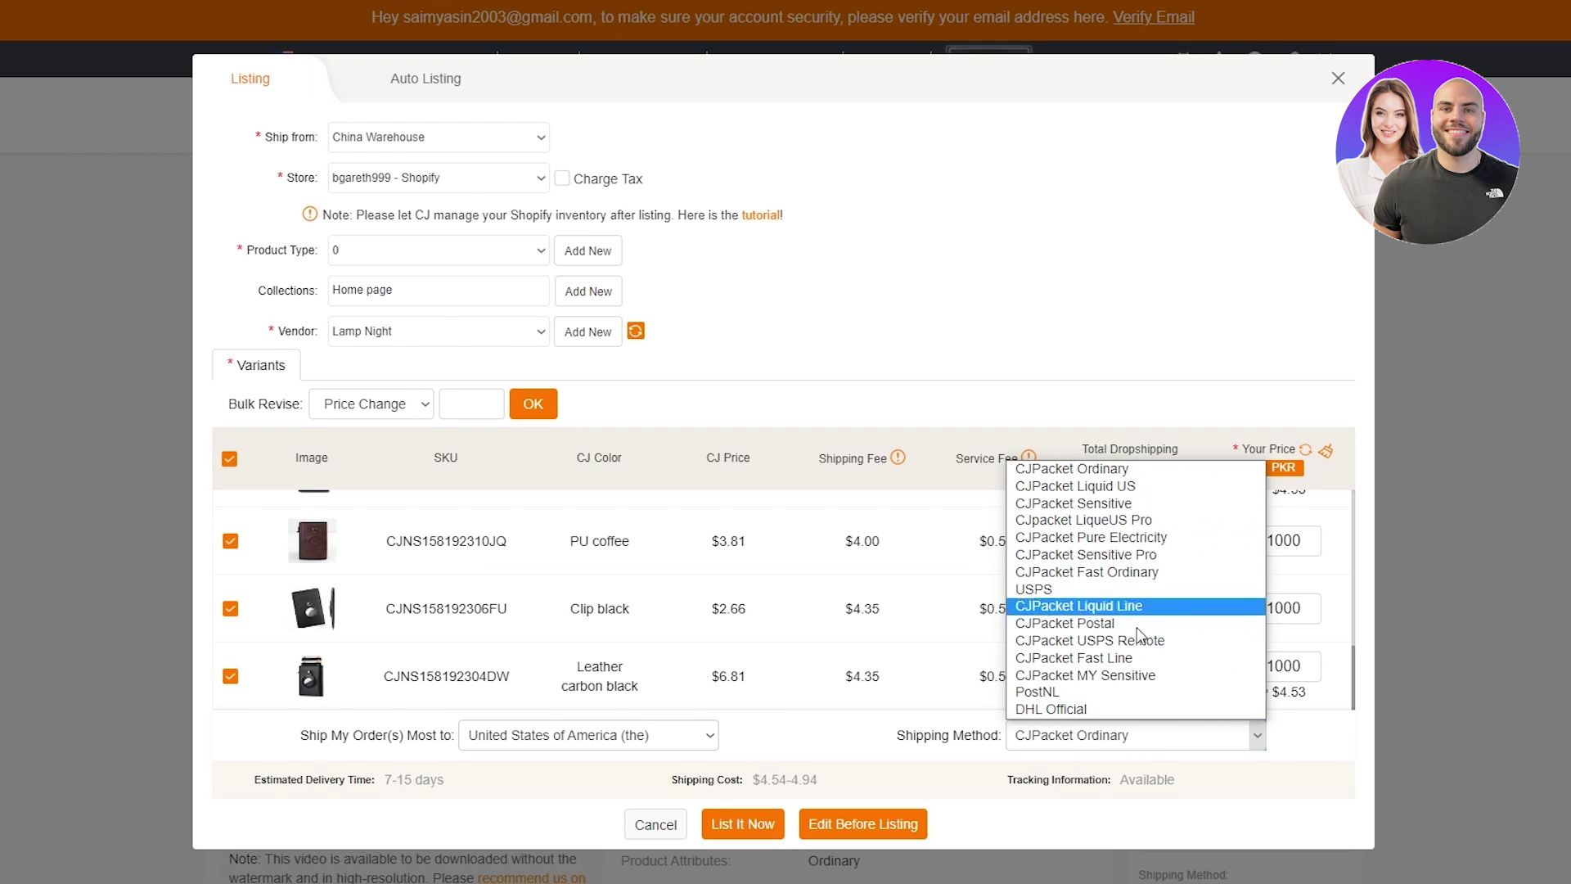
pyautogui.click(1053, 710)
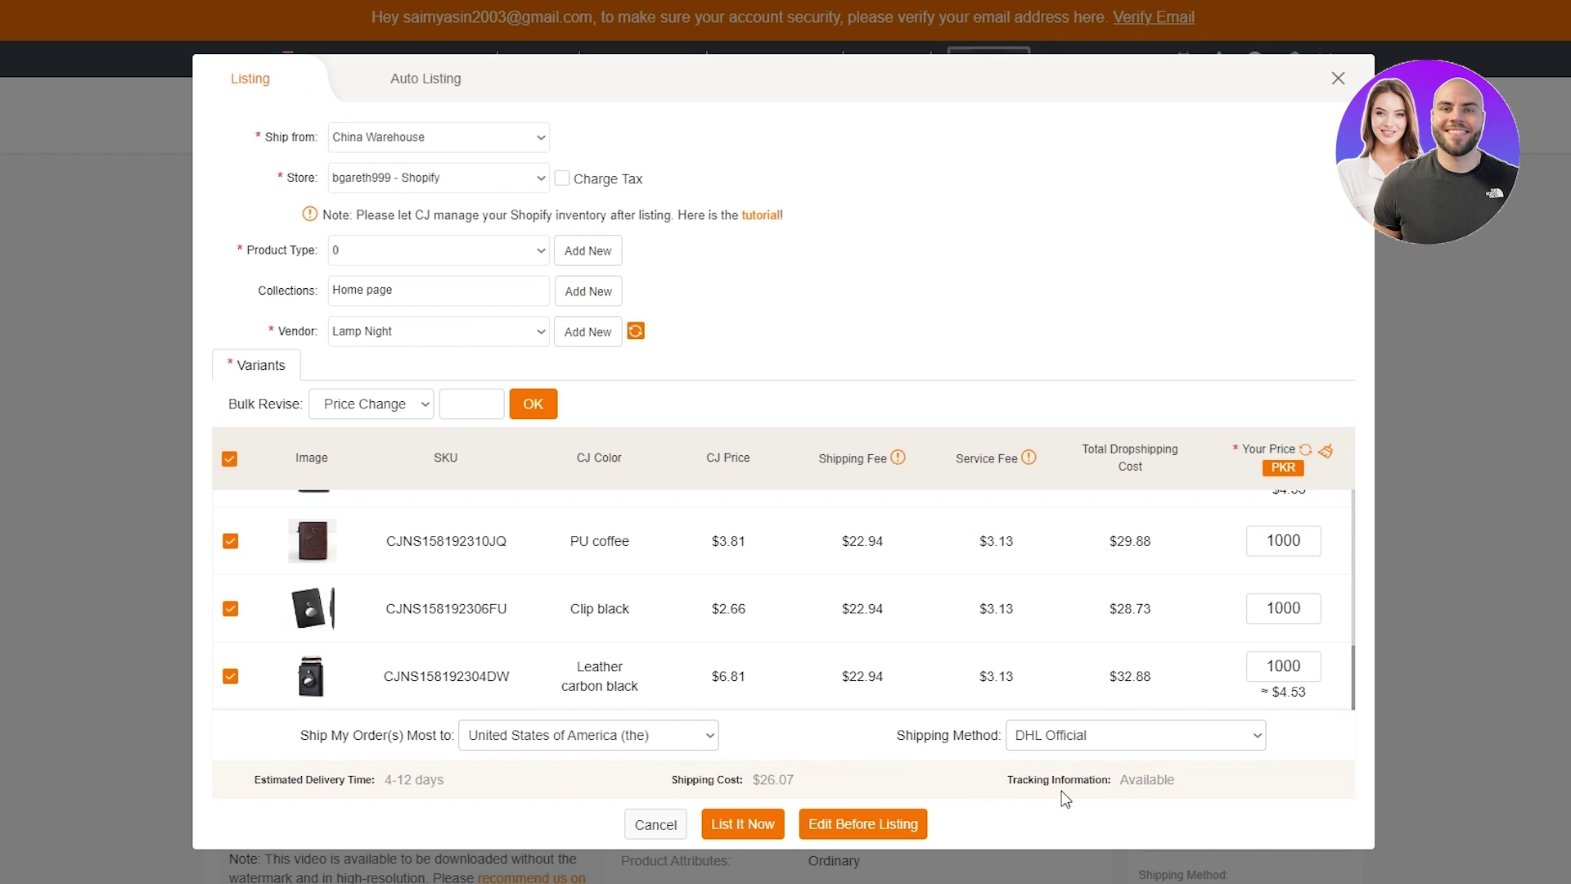
# - Keep United States of America (the) as the main shipping destination and list the wallet in the store immediately
pyautogui.click(709, 735)
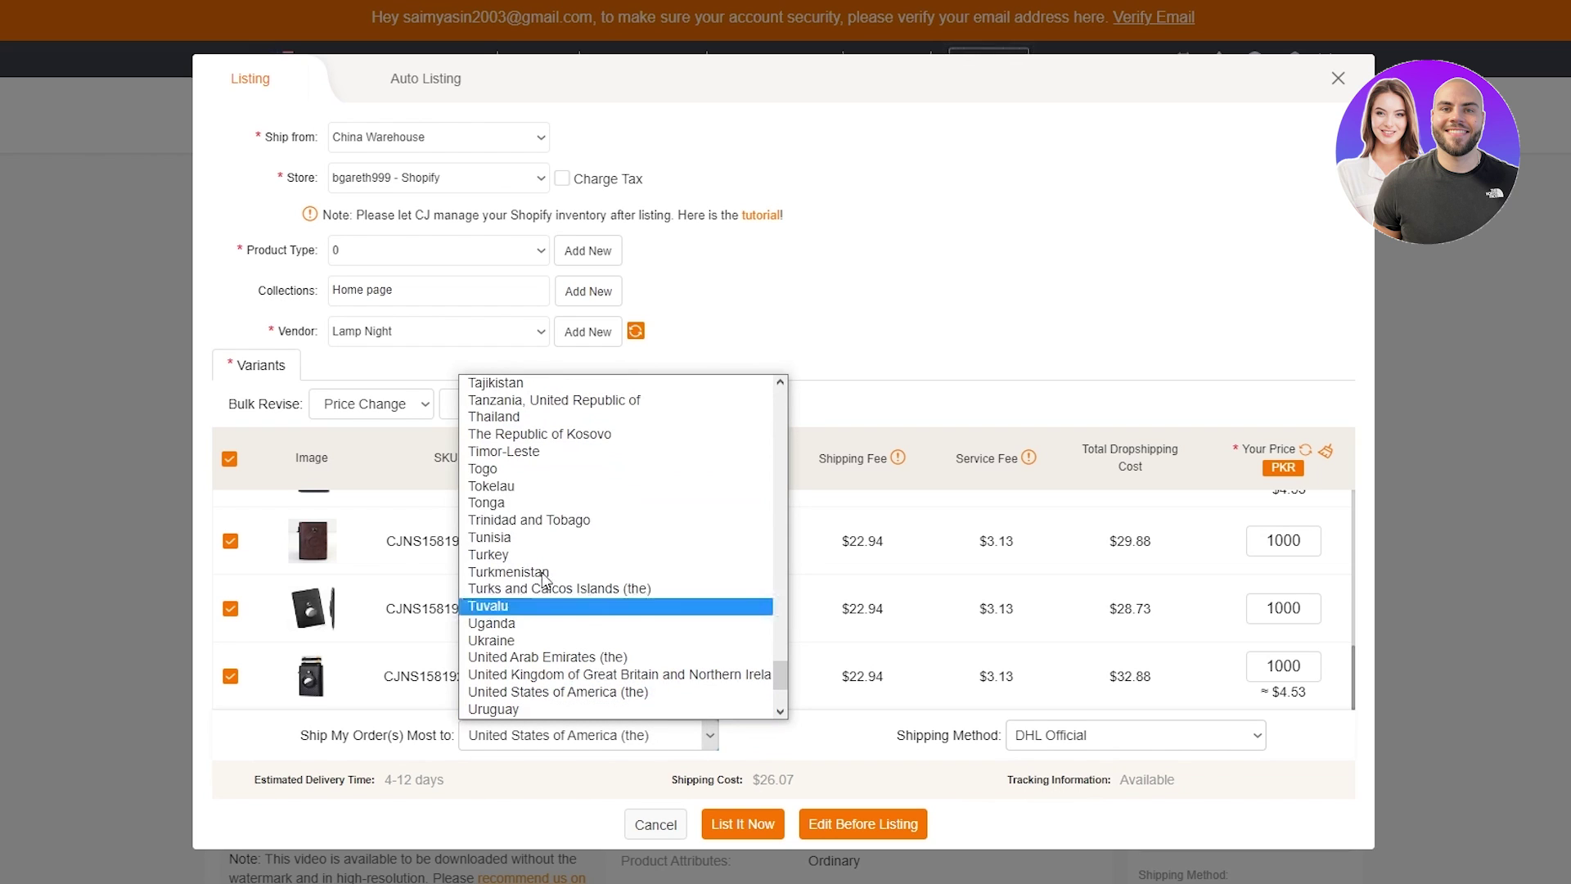
pyautogui.scroll(-3, 642, 513)
pyautogui.scroll(15, 646, 516)
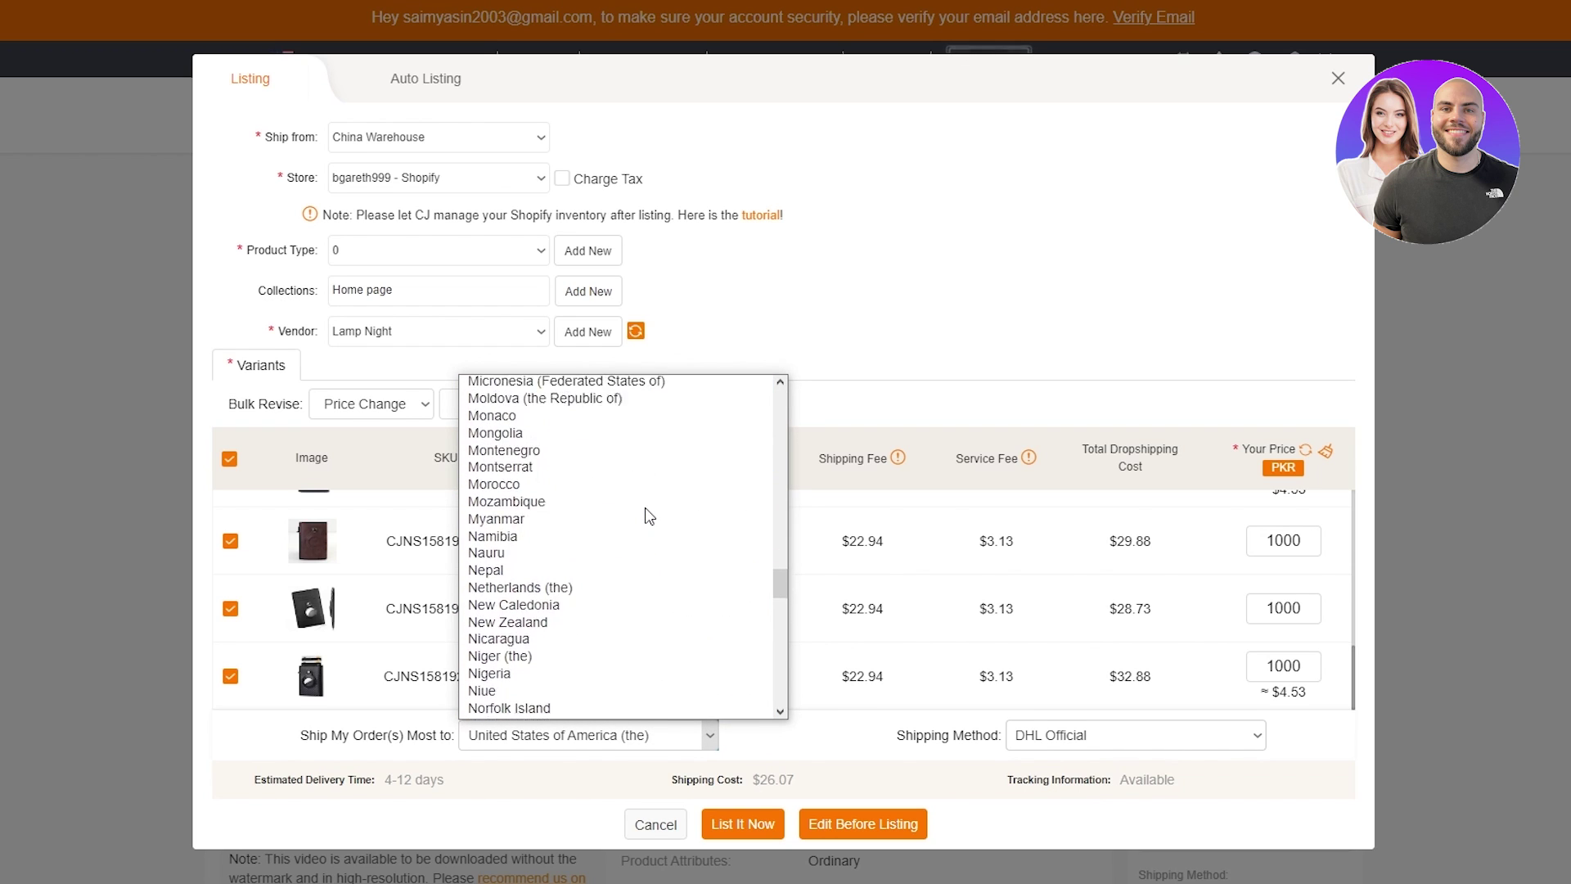
pyautogui.scroll(-15, 648, 515)
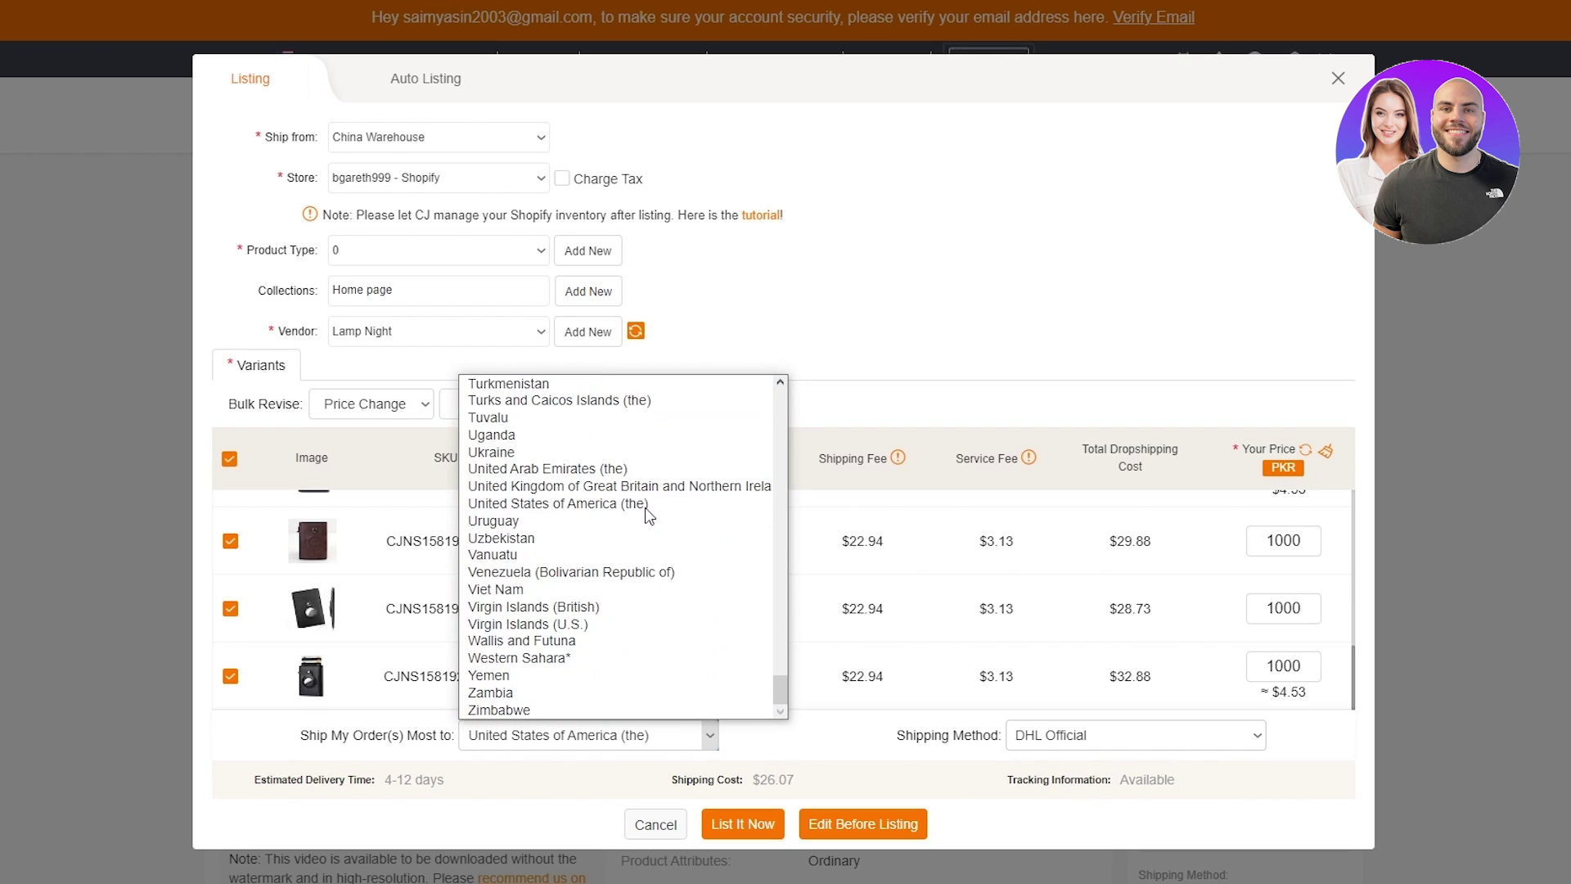
pyautogui.click(506, 831)
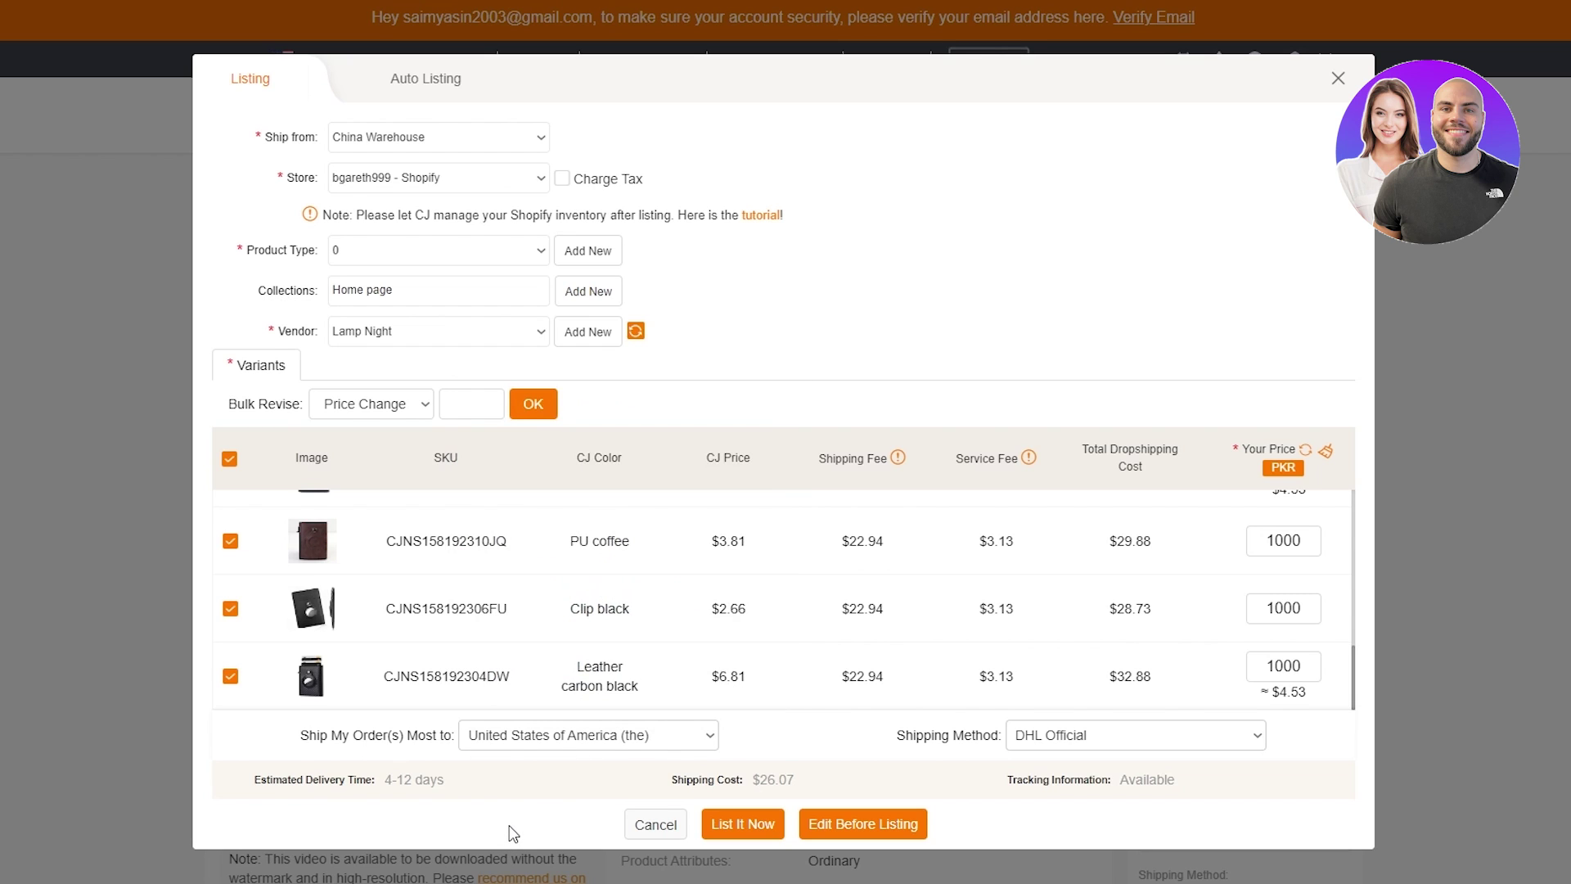
pyautogui.click(747, 828)
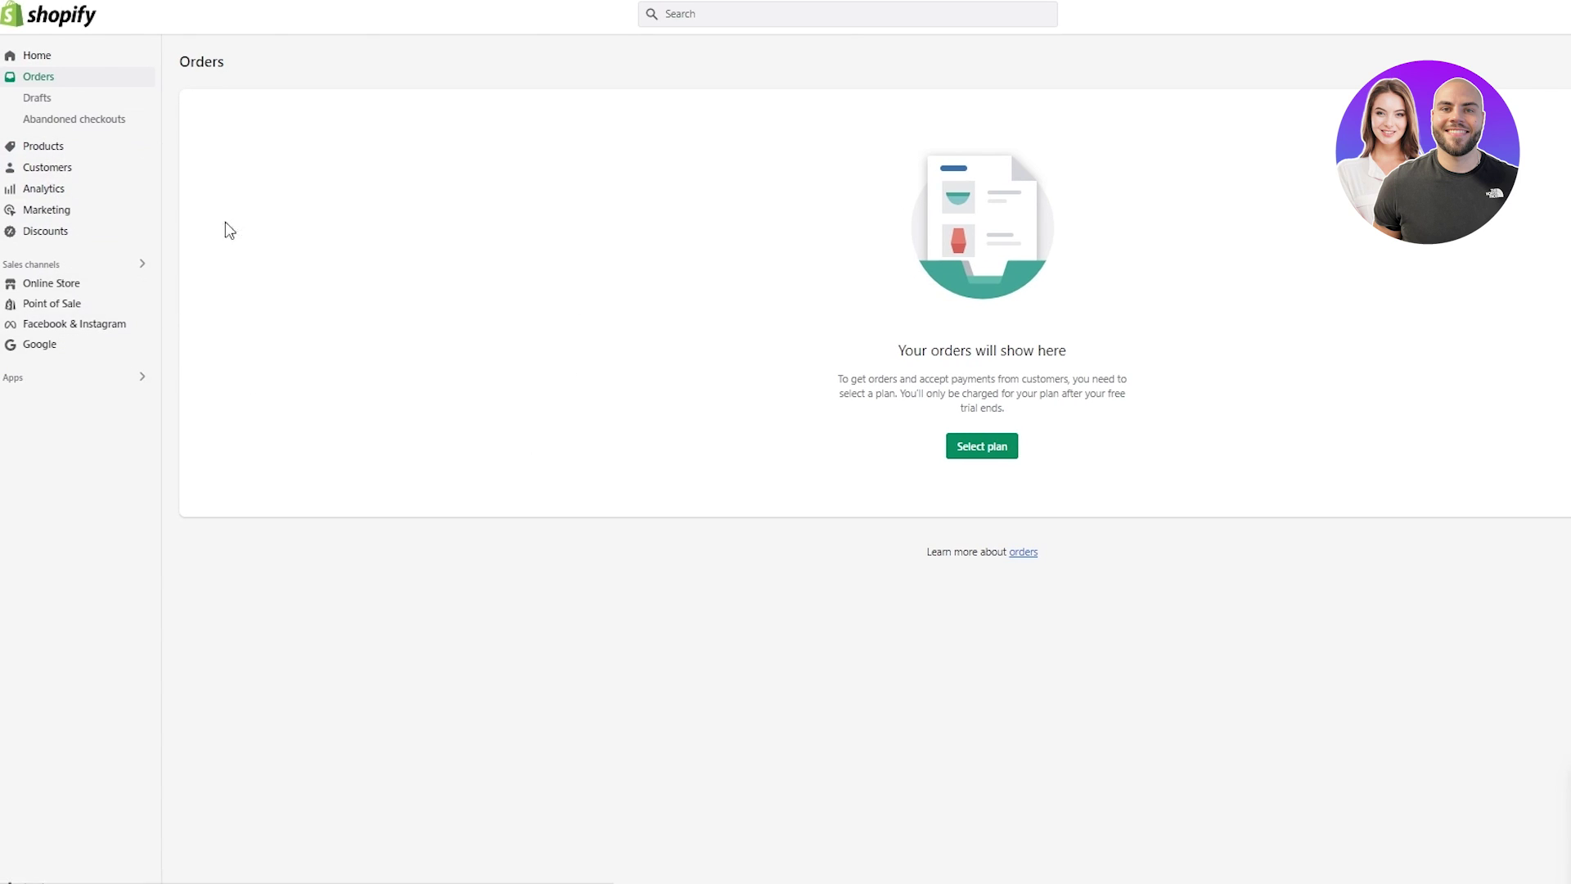
# - In the Shopify admin, open the AirTag Wallet product from the product list and review its description
pyautogui.click(58, 148)
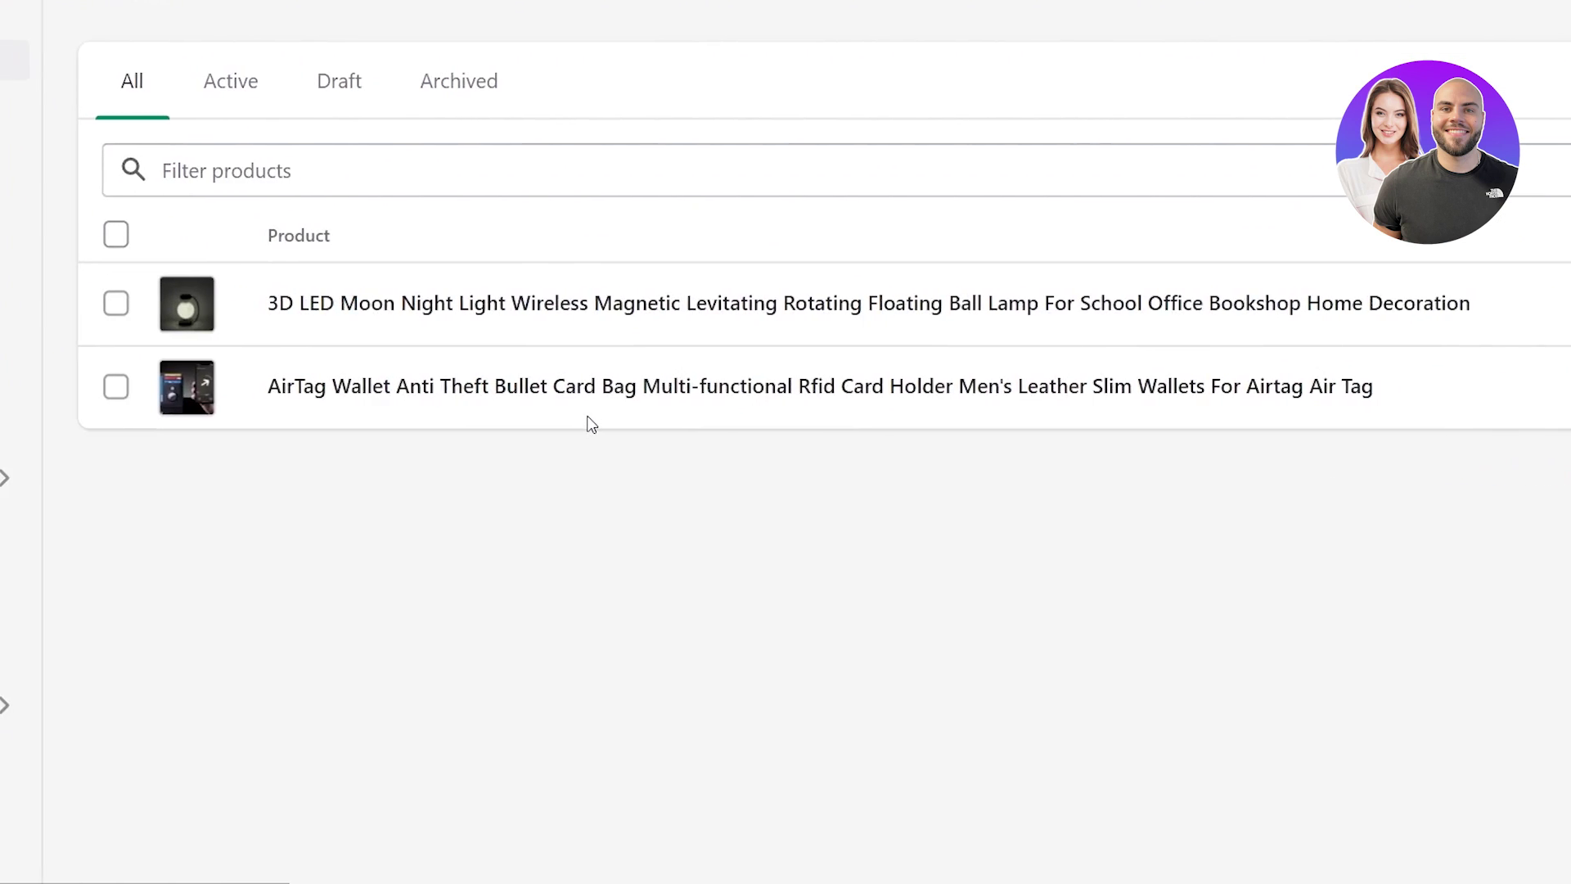
pyautogui.click(442, 401)
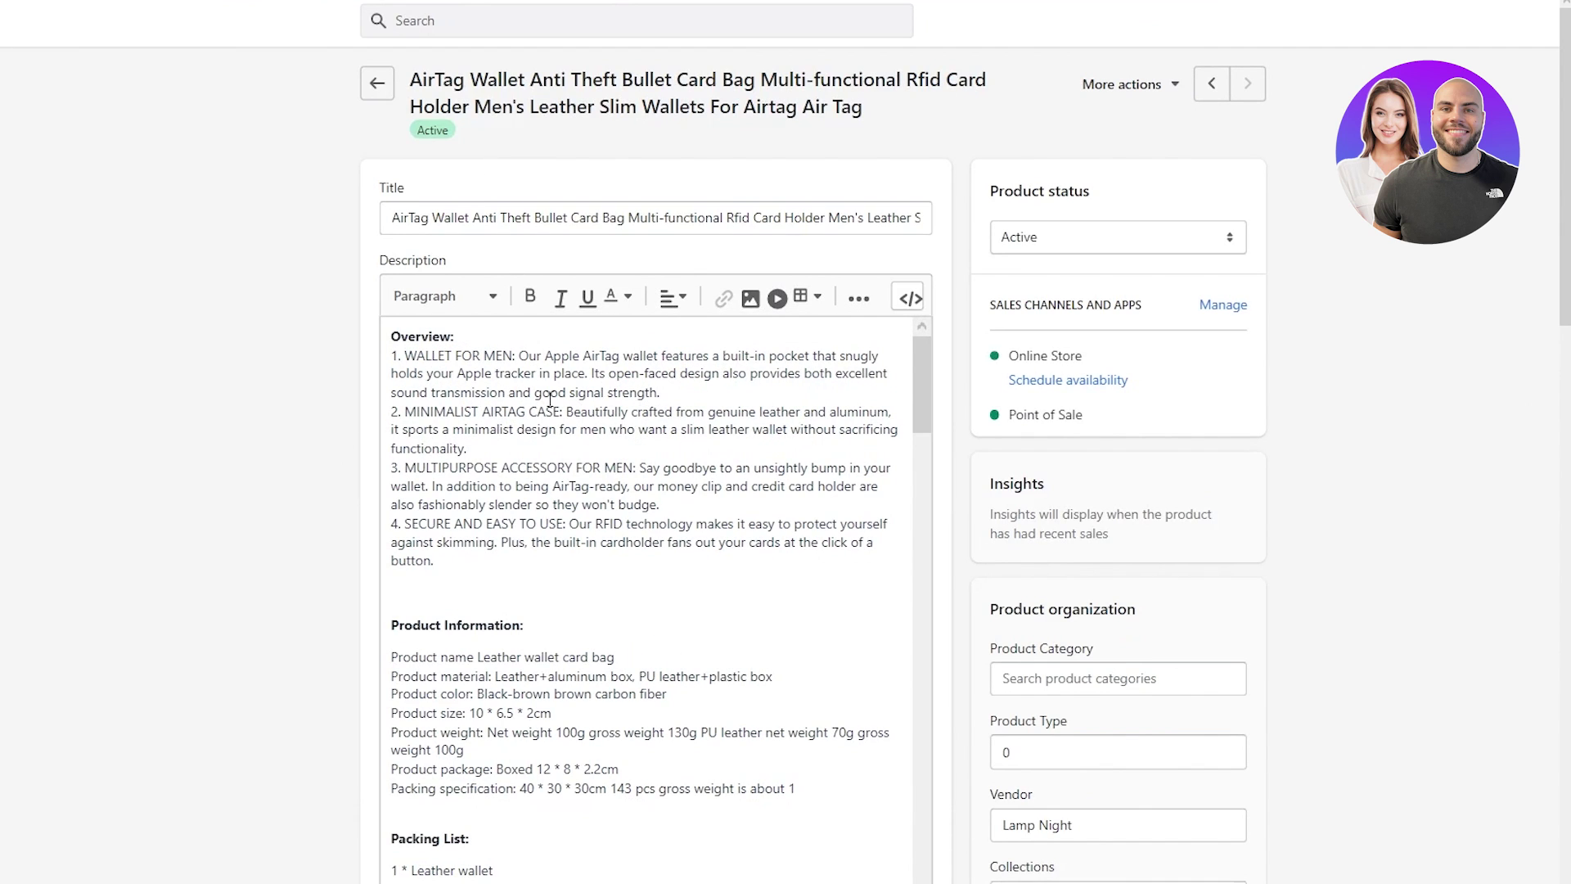
pyautogui.scroll(-3, 538, 510)
pyautogui.scroll(-10, 537, 511)
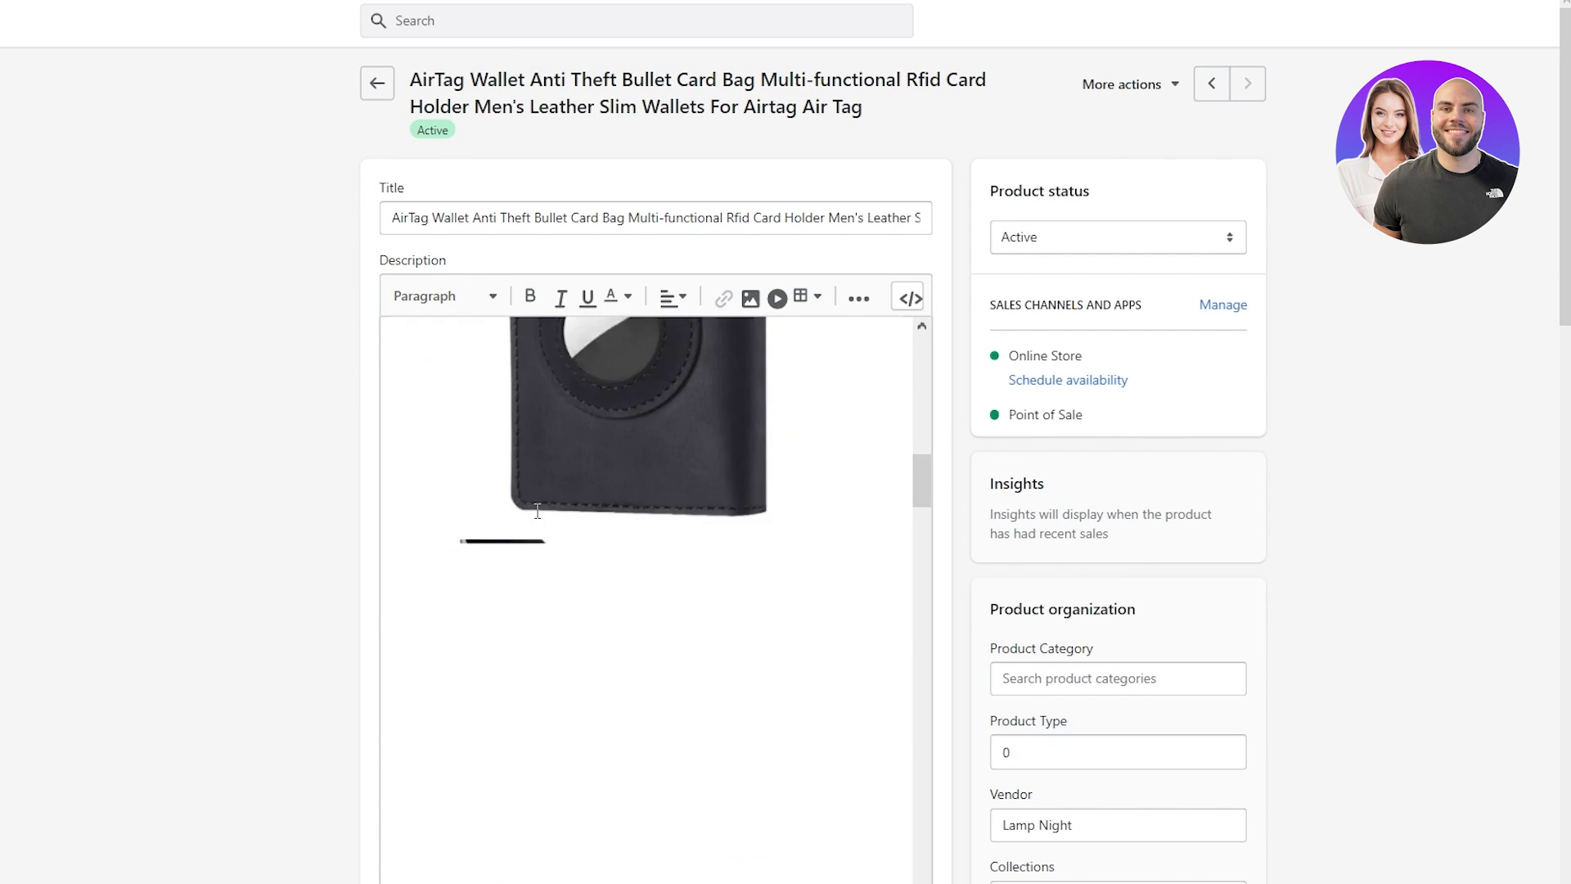
pyautogui.scroll(-5, 212, 617)
pyautogui.hotkey('ctrl', '-')
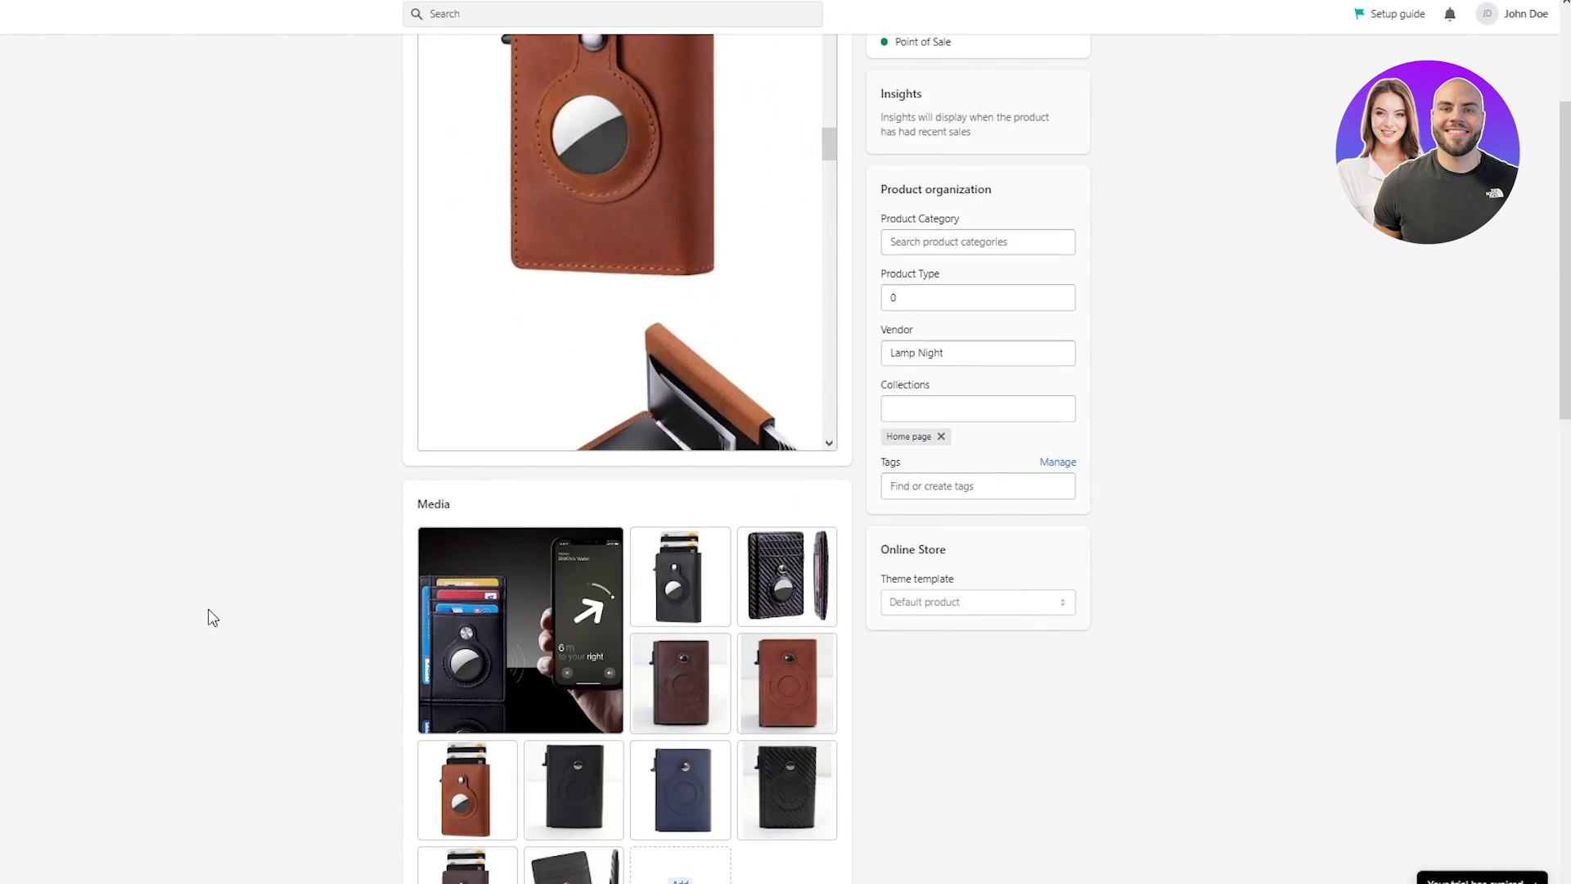
# - Review the AirTag Wallet's media, variant prices and quantities, and search engine listing
pyautogui.scroll(-10, 212, 617)
pyautogui.scroll(-3, 485, 483)
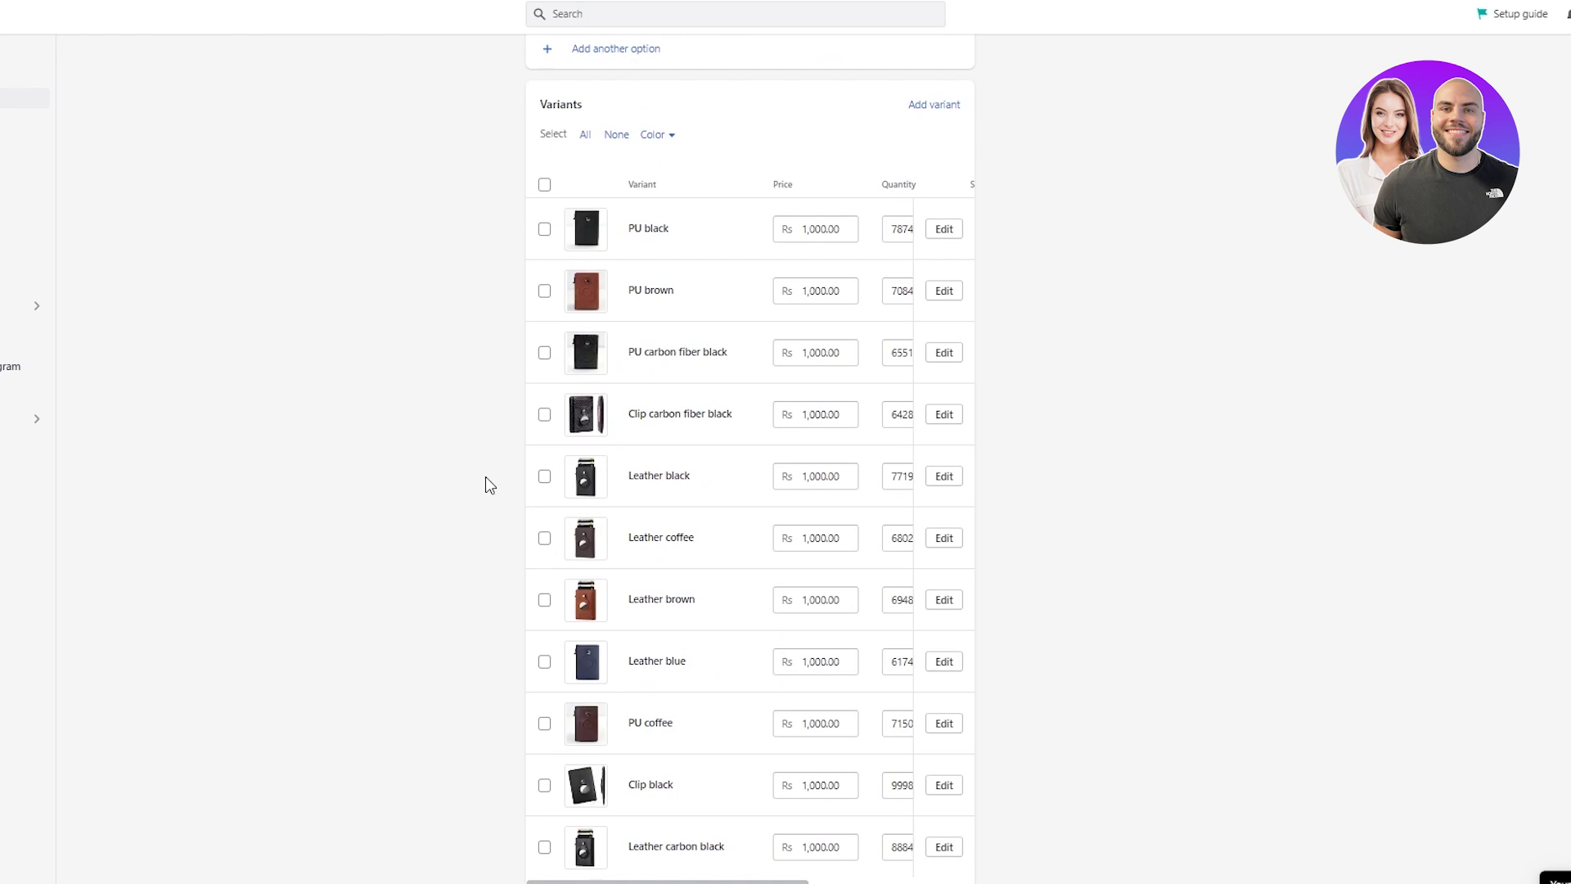
pyautogui.scroll(2, 484, 483)
pyautogui.scroll(-4, 491, 358)
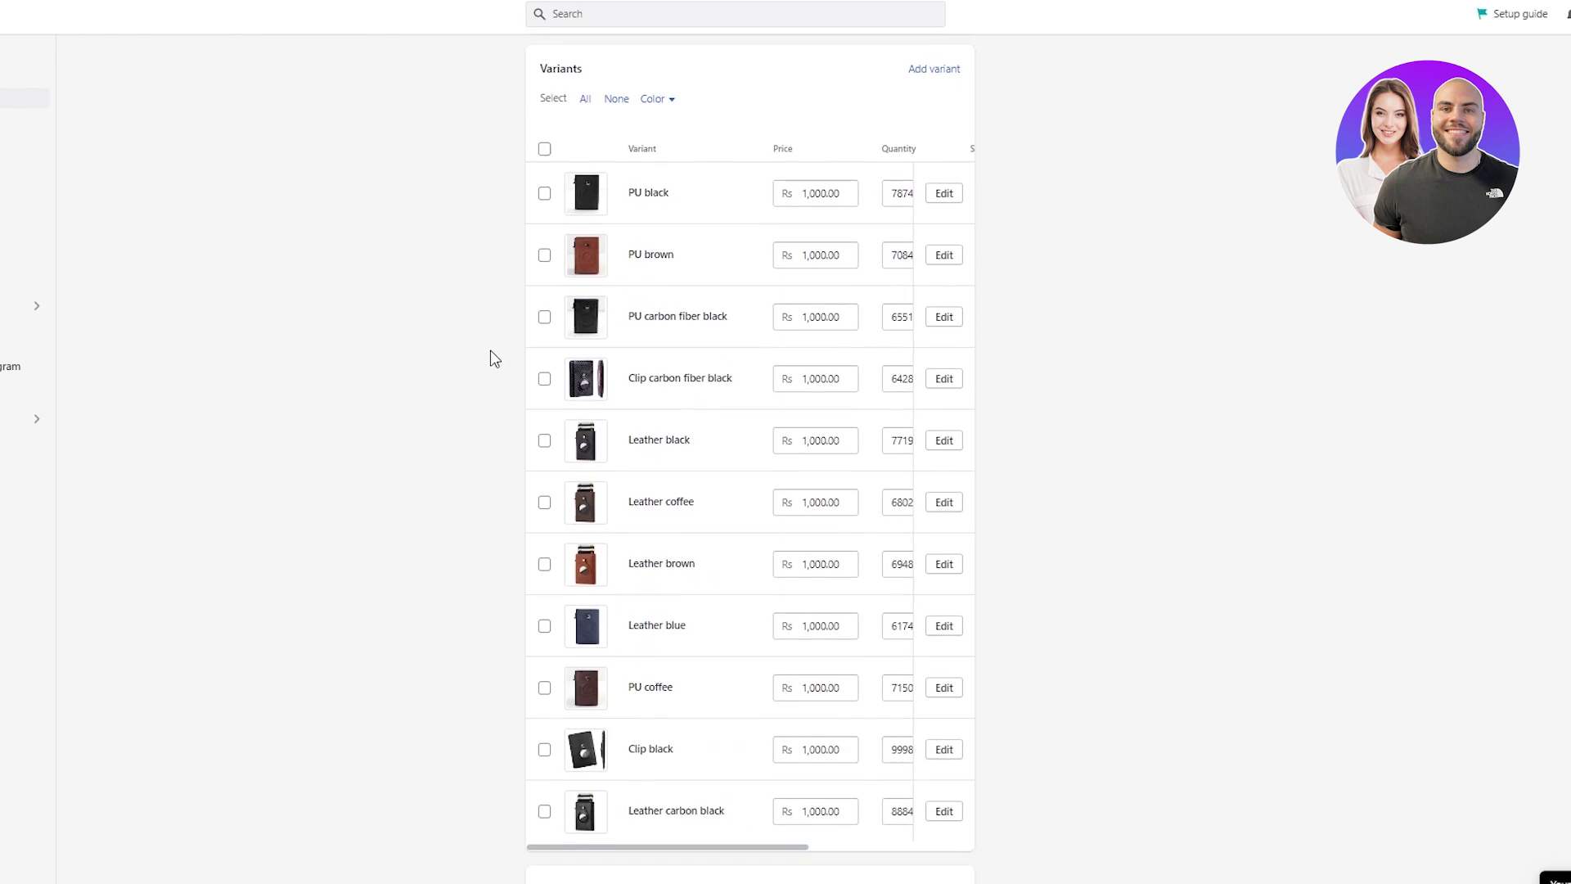
pyautogui.scroll(2, 801, 283)
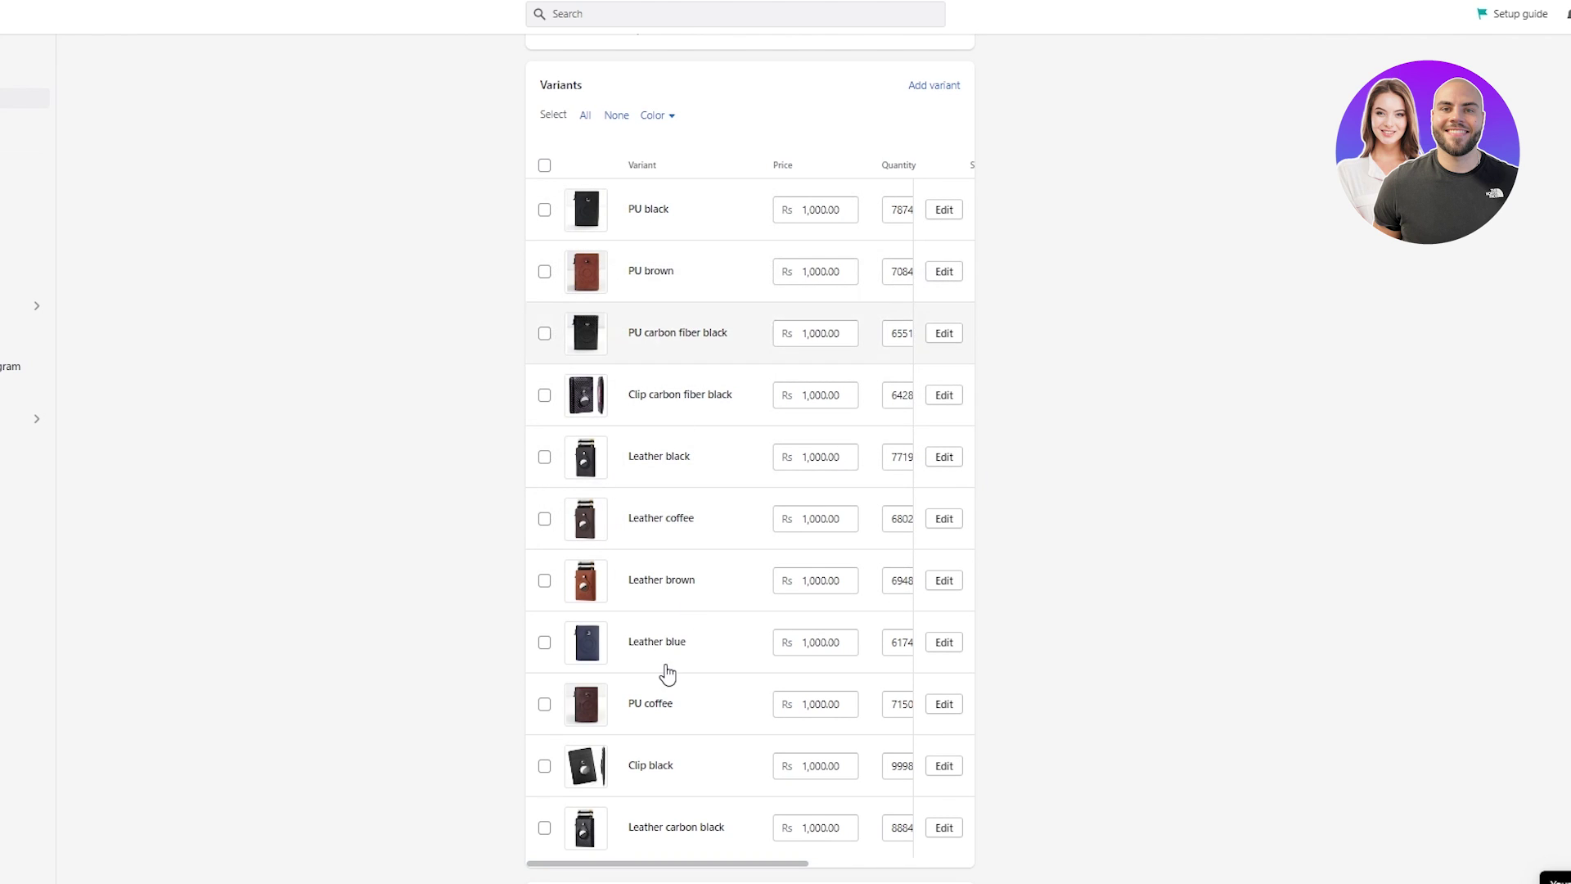
pyautogui.scroll(-3, 667, 670)
pyautogui.scroll(1, 529, 595)
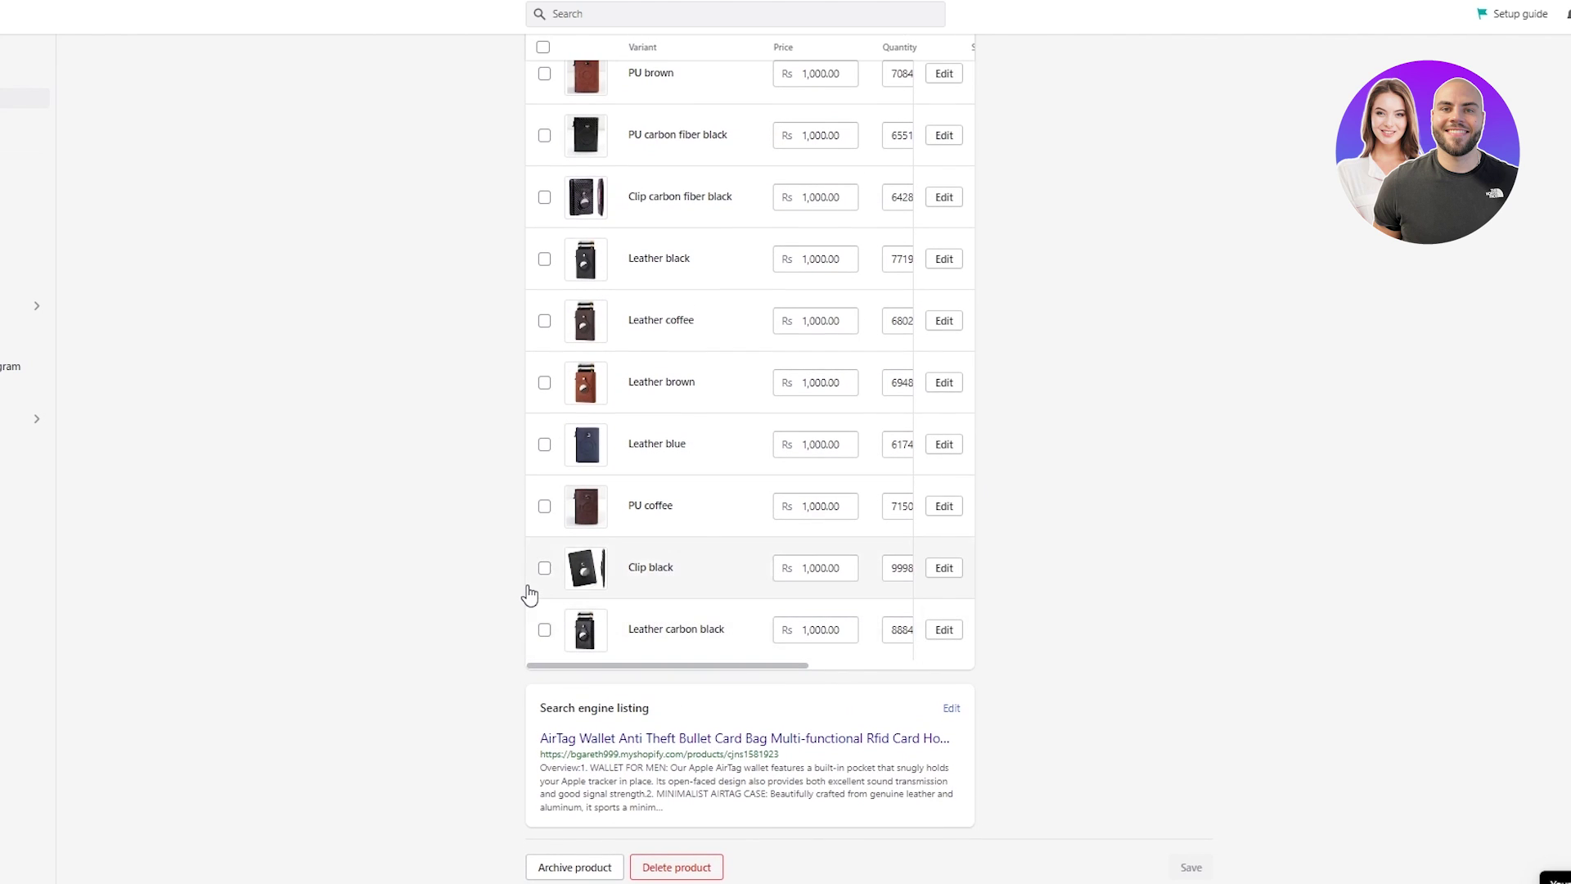
pyautogui.scroll(15, 529, 595)
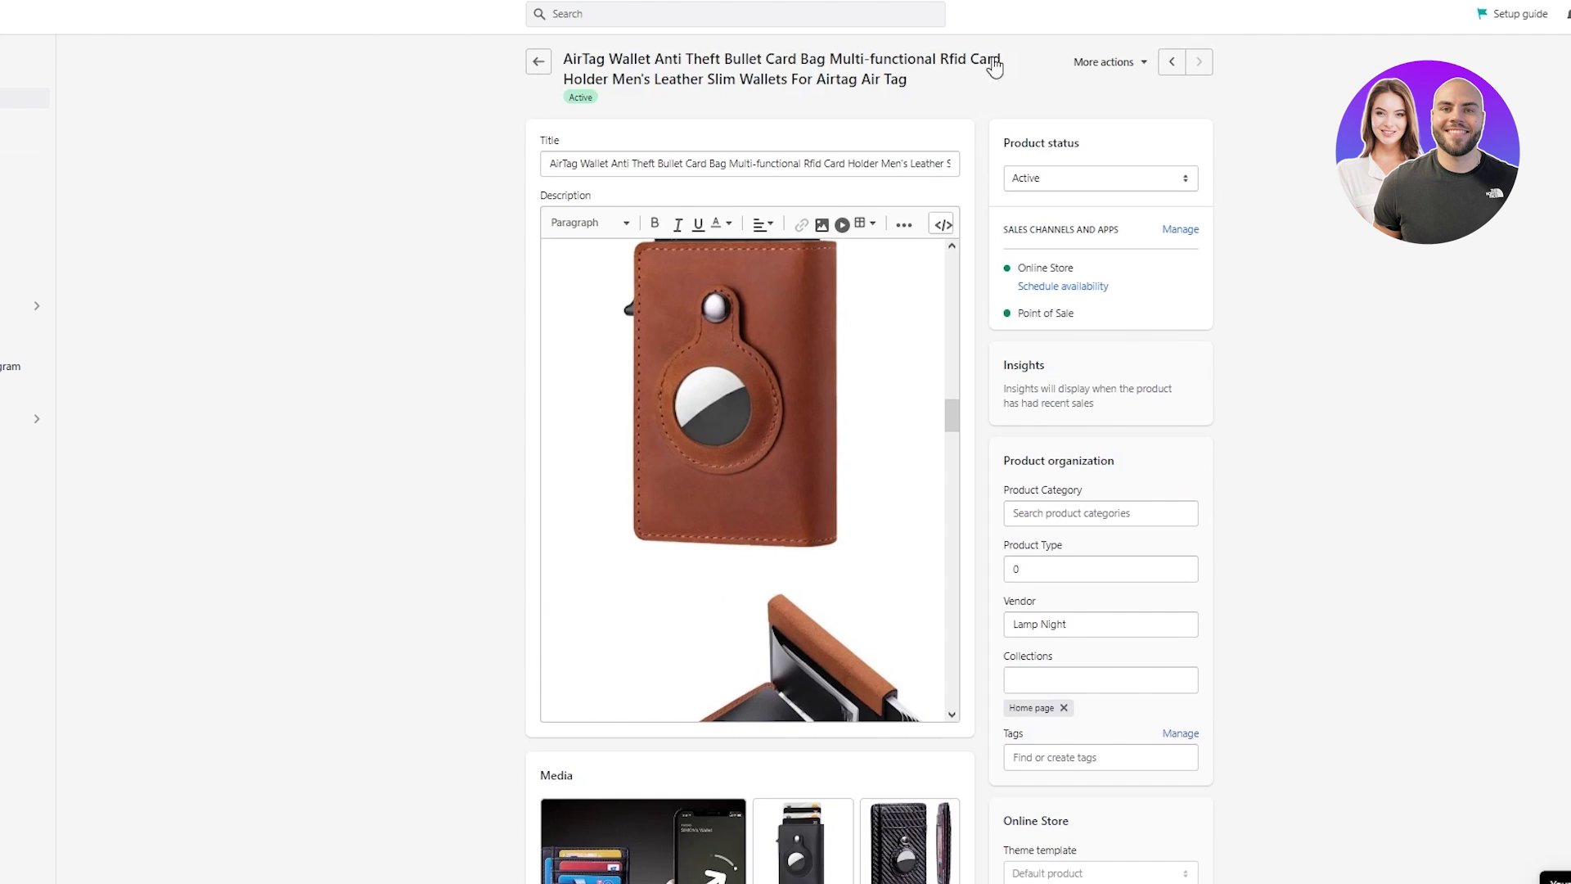
# - Return to the product list, preview the AirTag Wallet's online store page through its description images, and close the preview
pyautogui.click(538, 61)
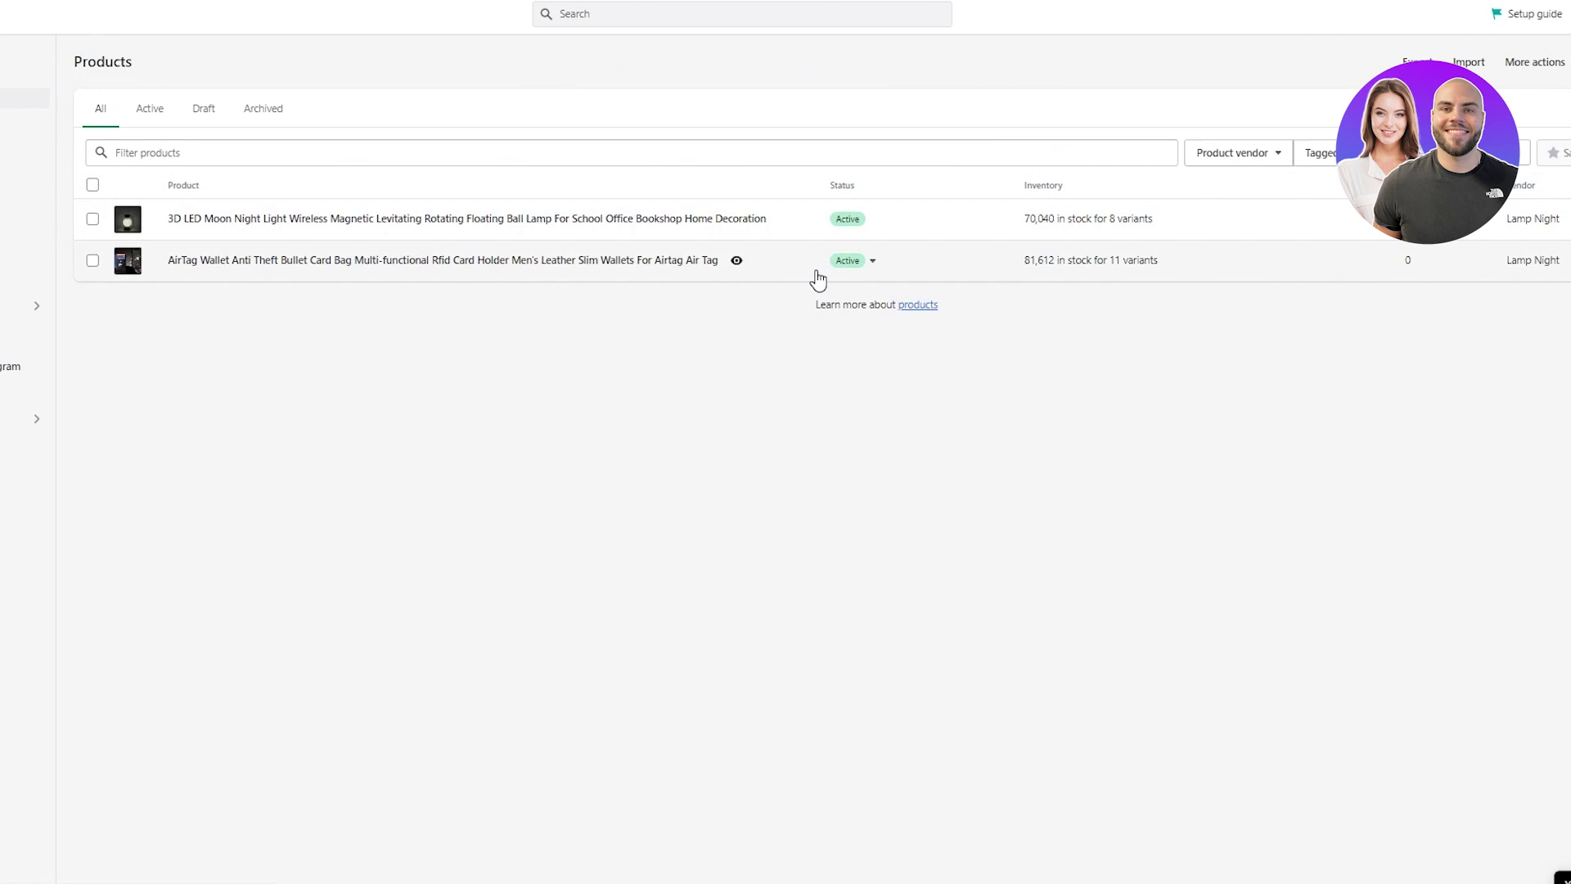
pyautogui.click(736, 261)
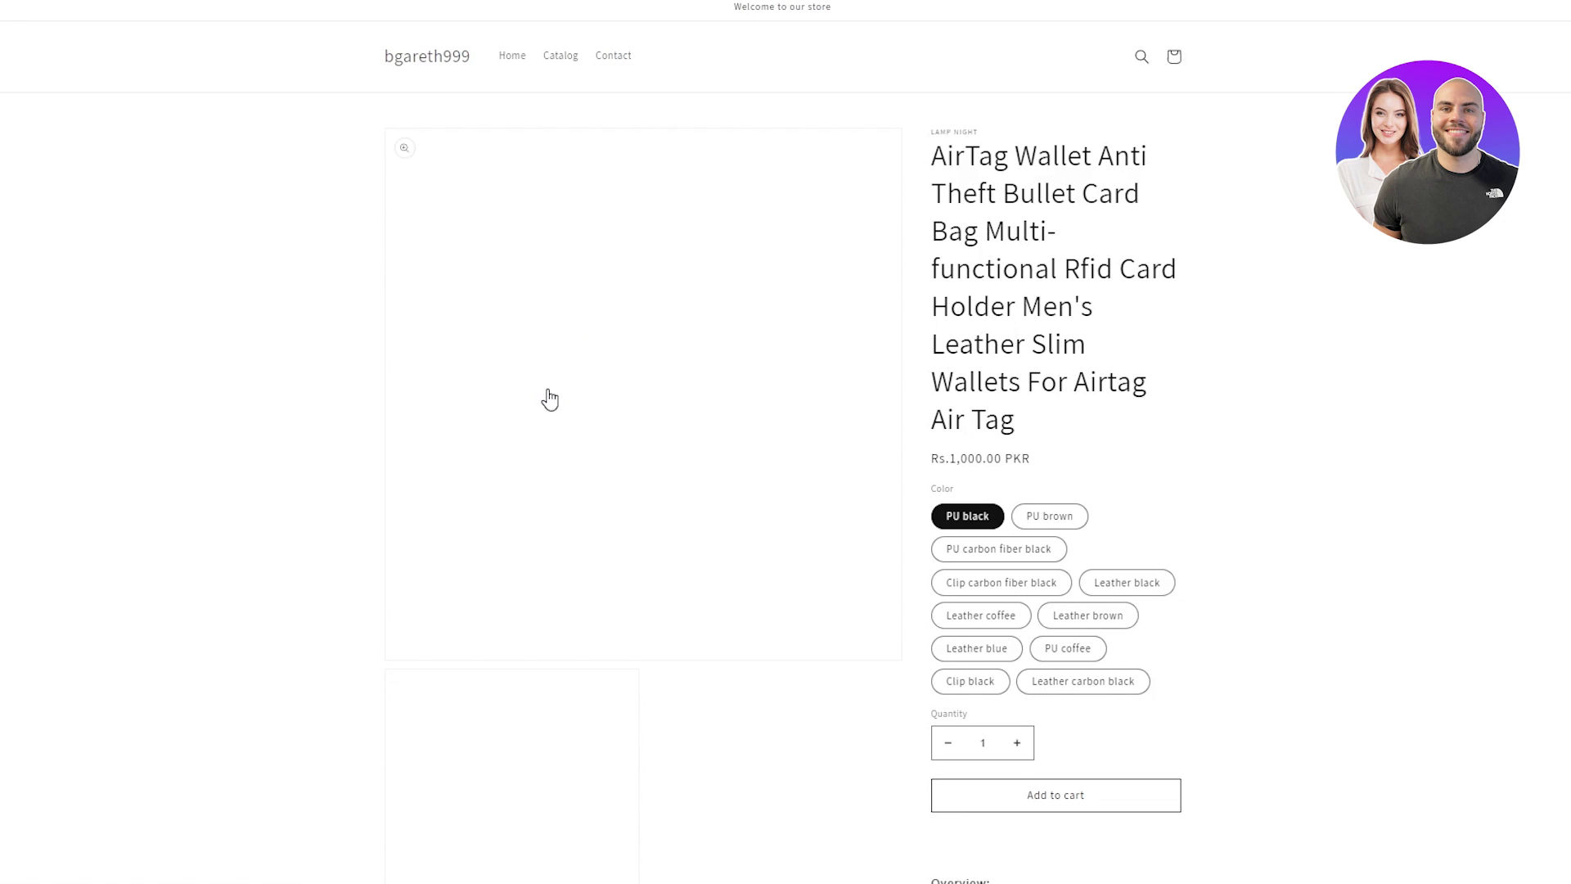
pyautogui.scroll(-20, 522, 452)
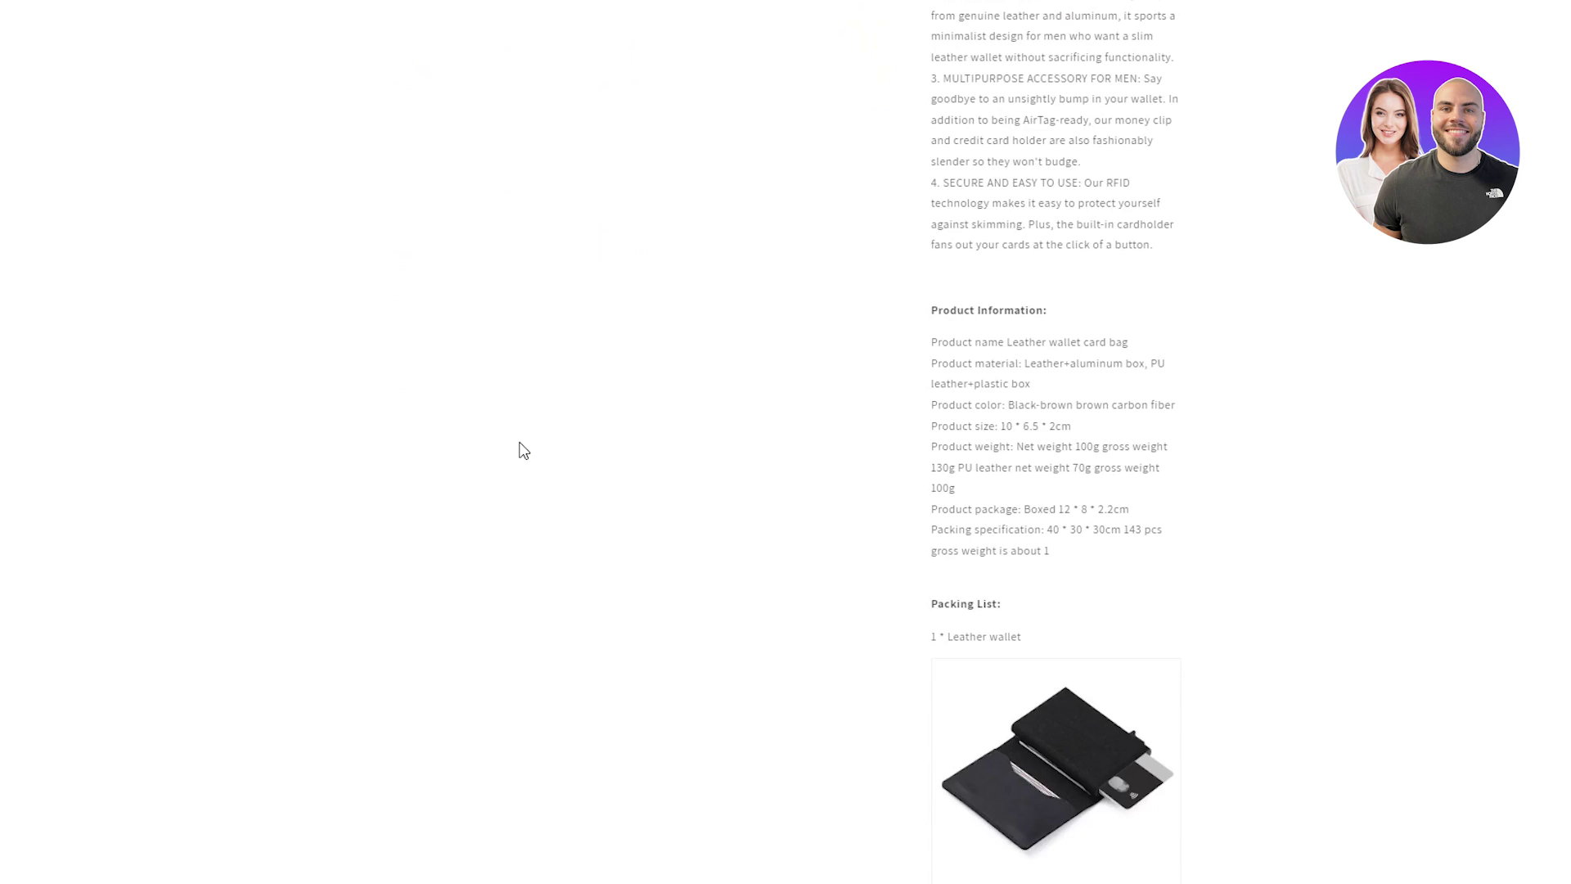
pyautogui.scroll(-15, 523, 450)
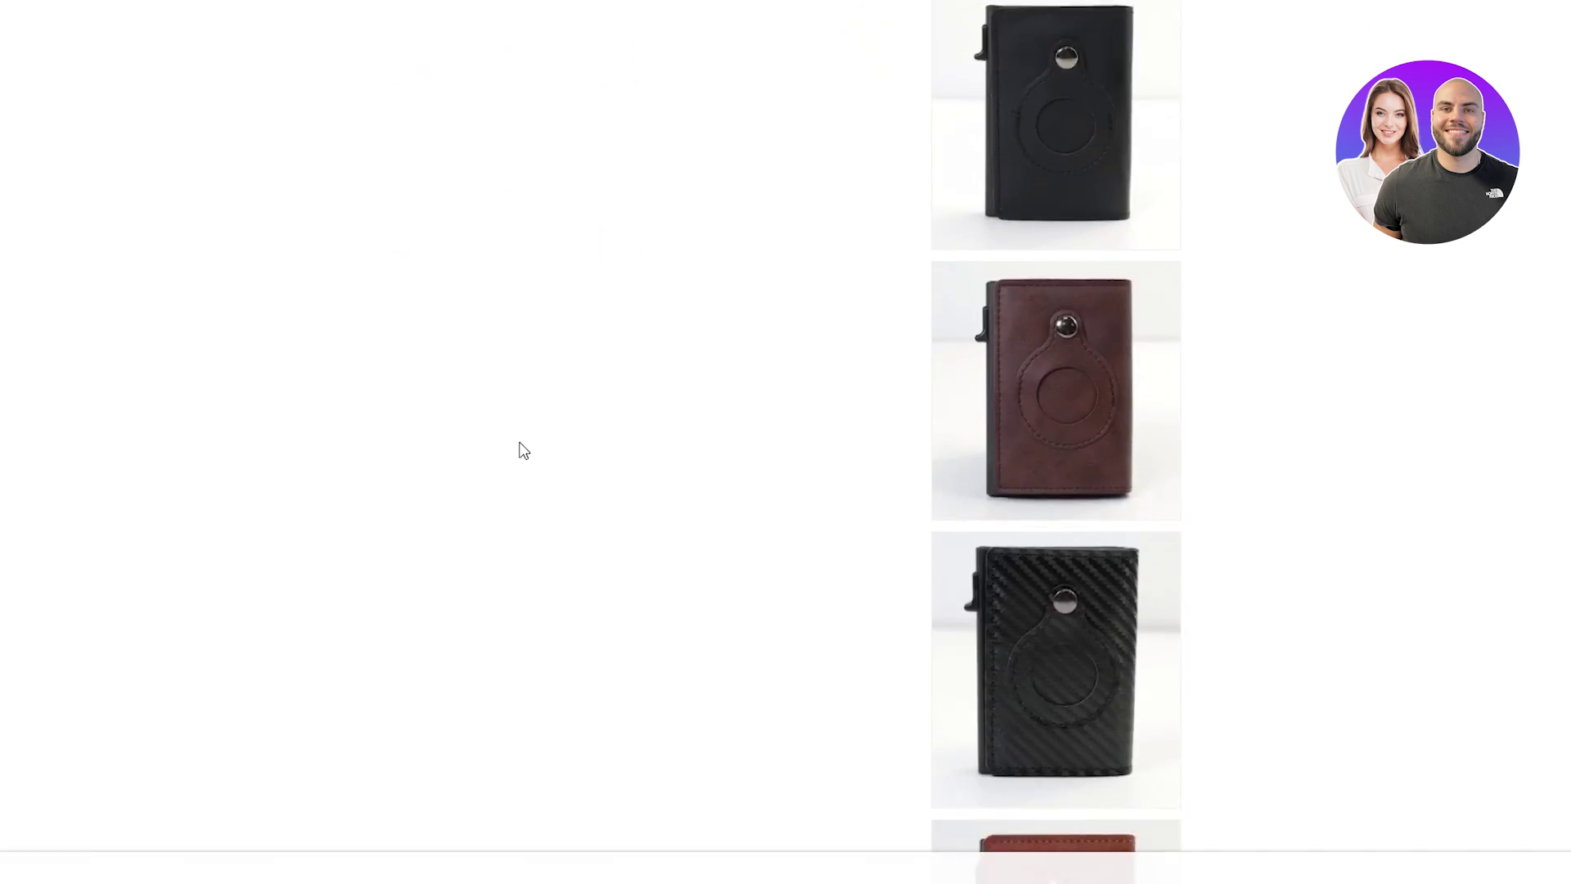
pyautogui.scroll(10, 524, 451)
pyautogui.scroll(8, 524, 450)
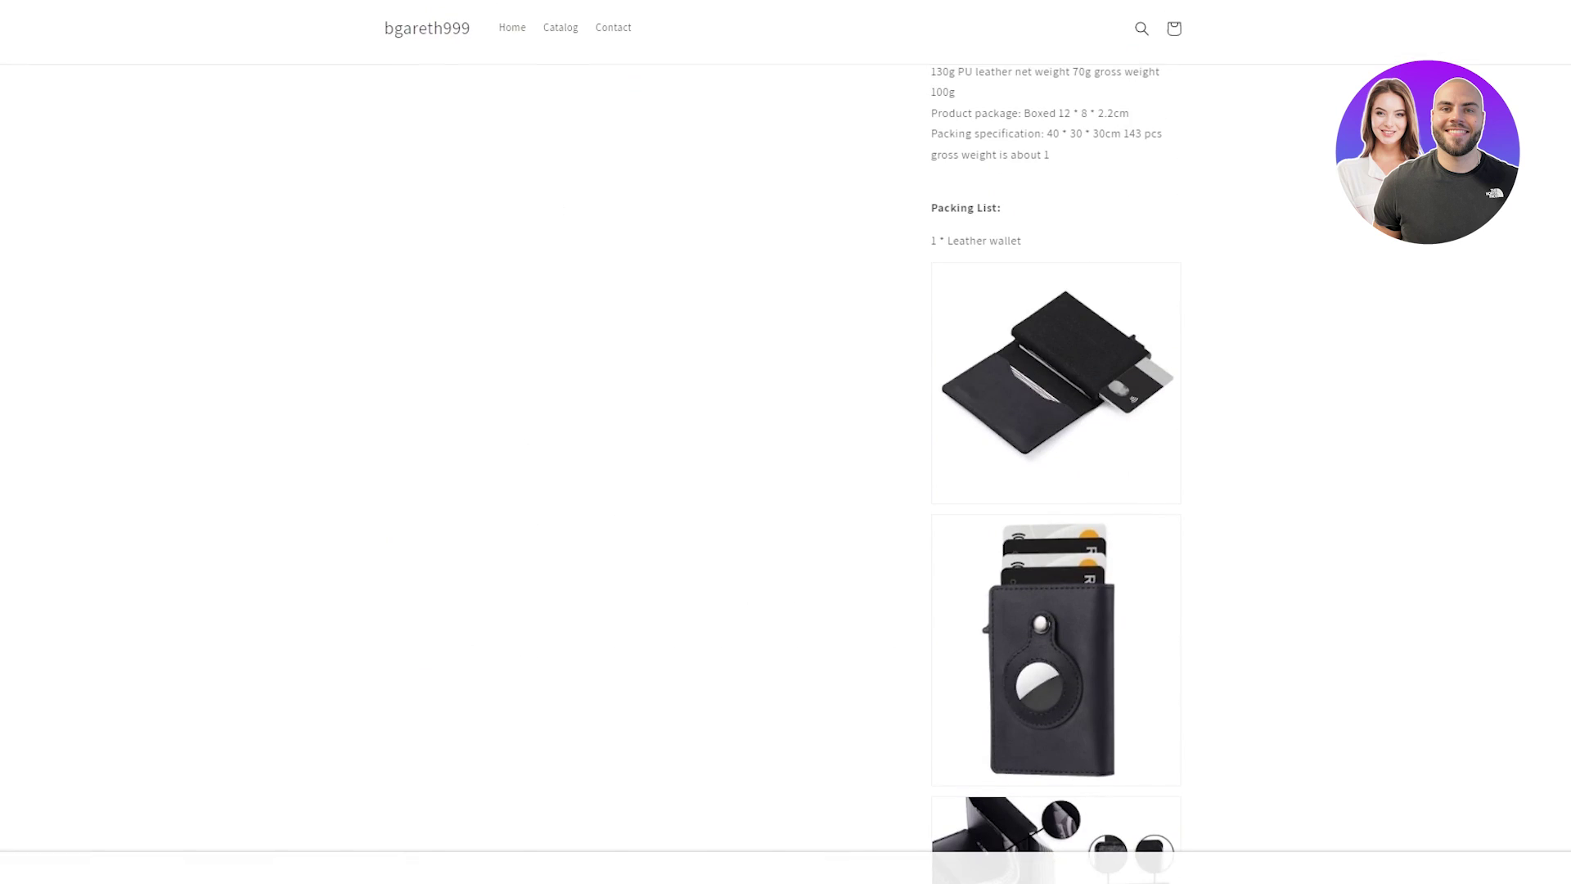
pyautogui.hotkey('ctrl', 'w')
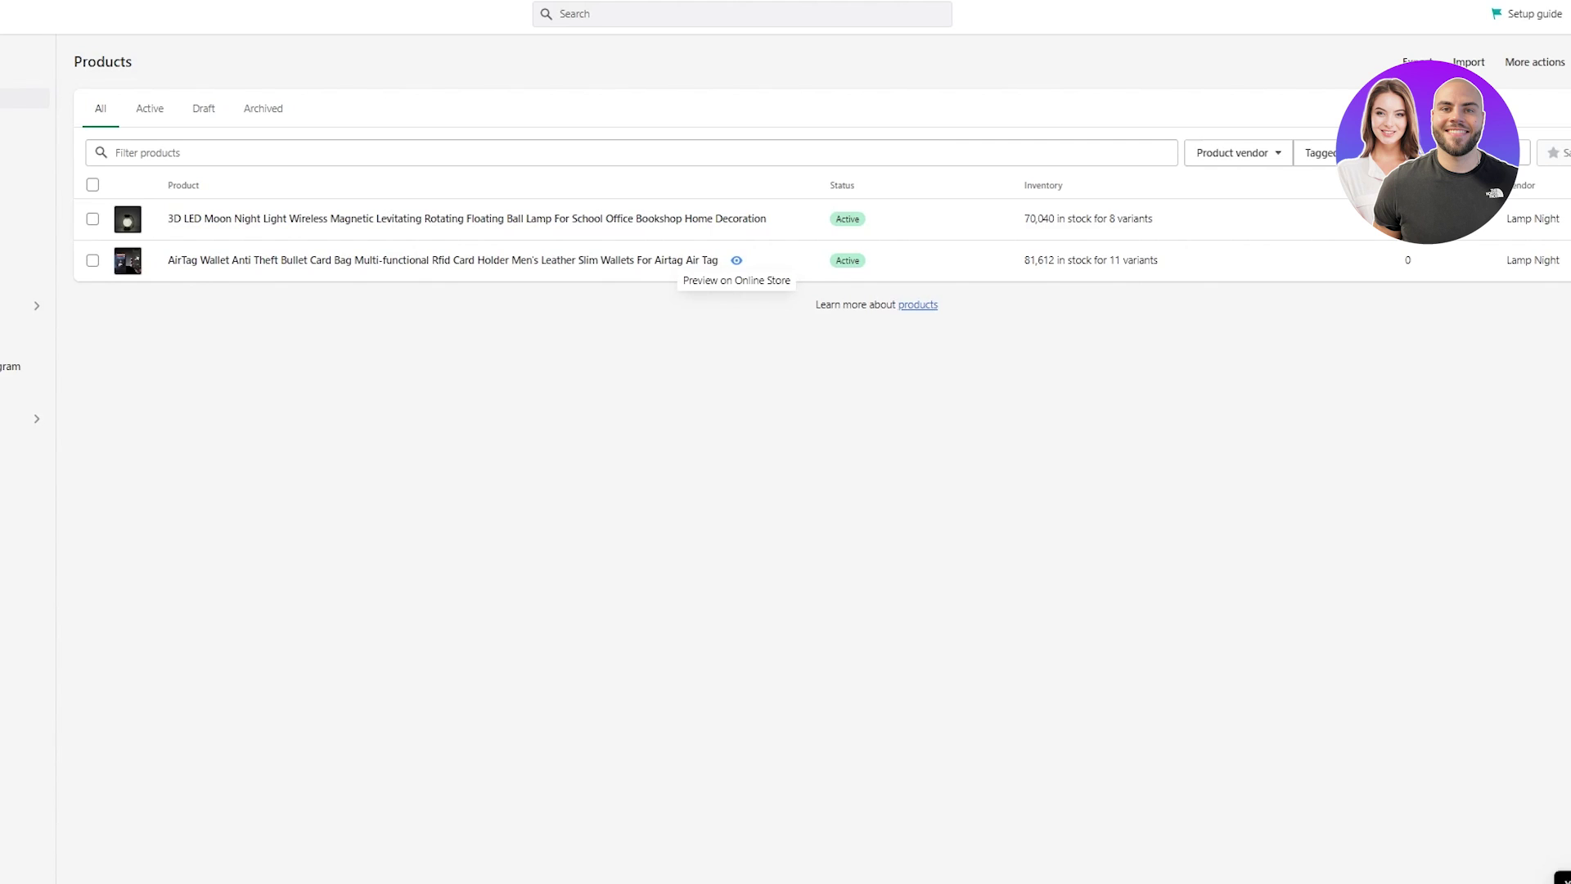